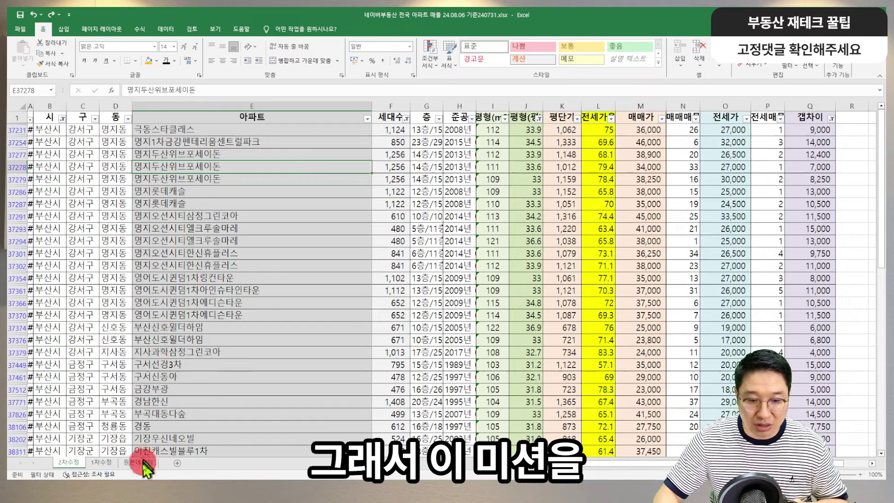
Open the 원본데이터 sheet of the apartment listings workbook.
left_click(143, 463)
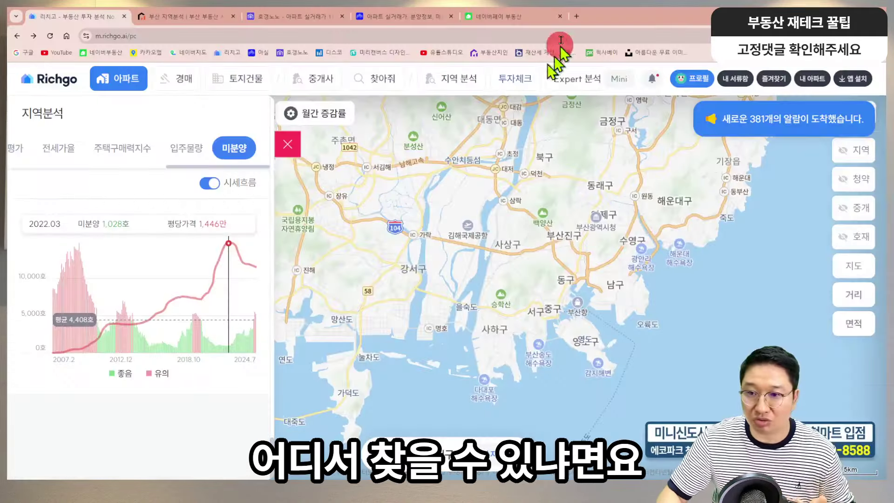
Switch to the web browser, open YouTube in a new tab and search for 부크TV.
left_click(580, 16)
left_click(435, 52)
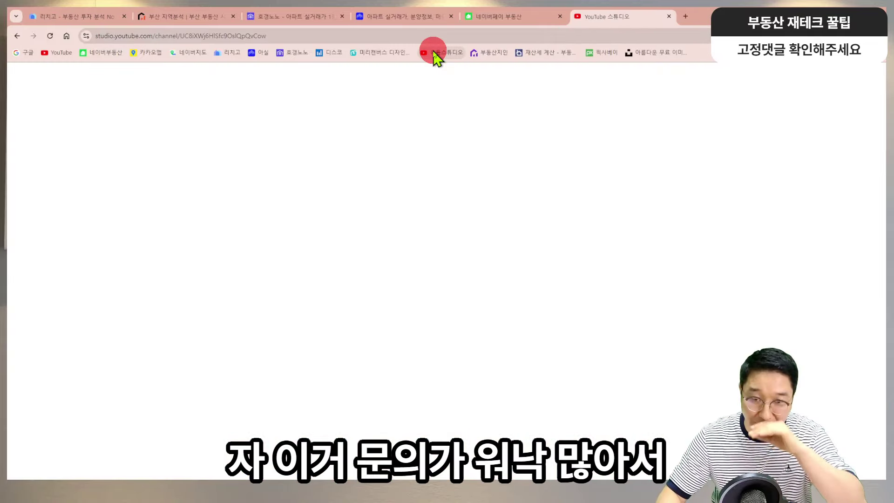
left_click(62, 53)
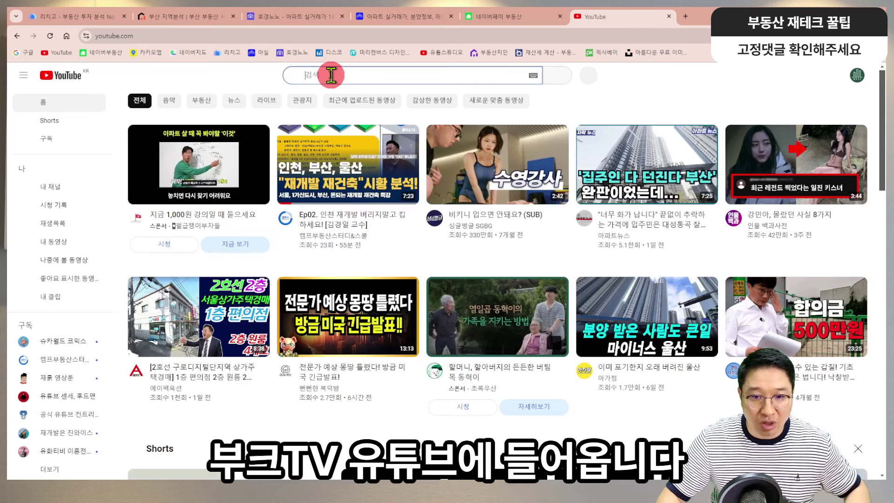
left_click(328, 75)
type("부크TV")
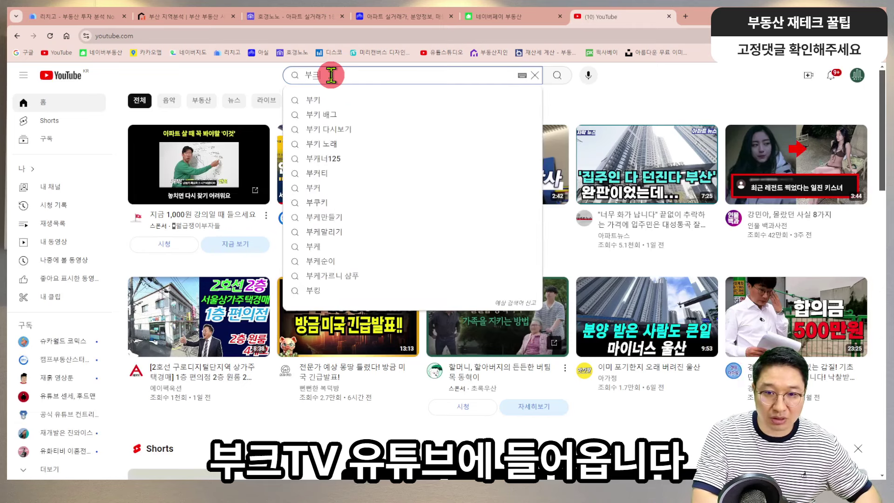
key("Return")
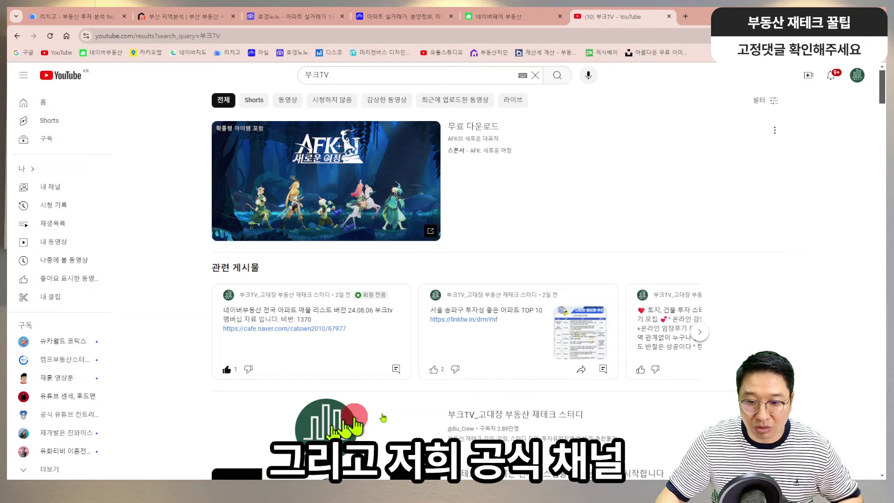
Open the 부크TV channel's community posts and highlight the members-only post about the 네이버부동산 전국 아파트 매물 리스트 버전 24.08.06.
left_click(466, 414)
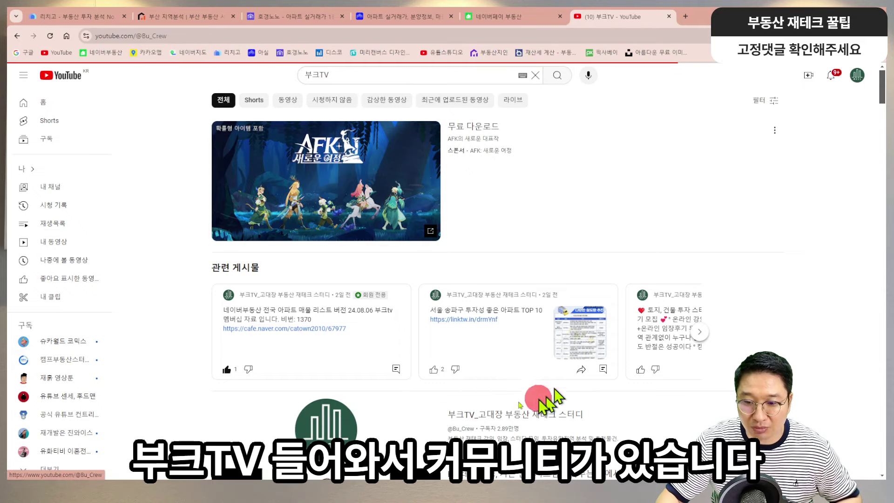
left_click(389, 199)
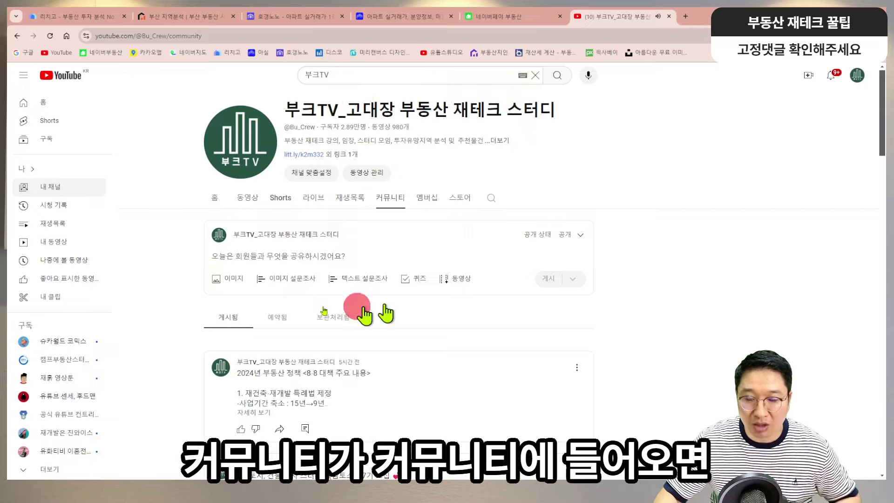
scroll(366, 314, "down", 9)
scroll(387, 210, "up", 4)
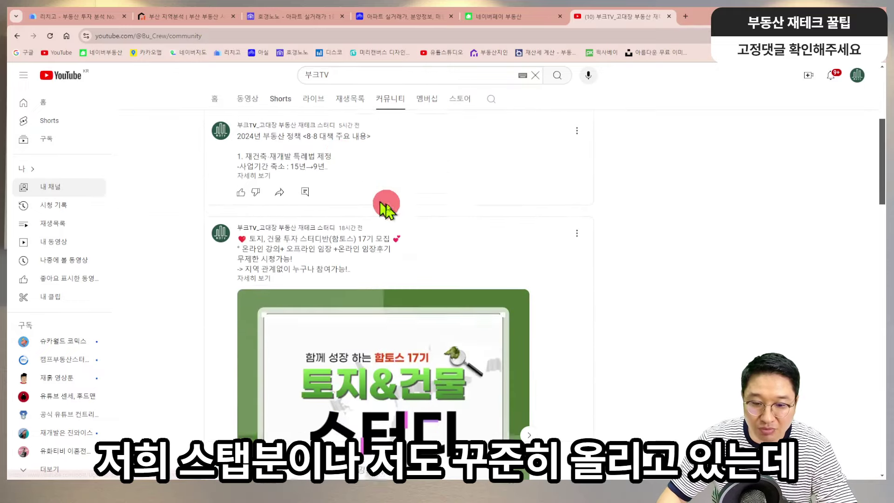
scroll(387, 205, "down", 8)
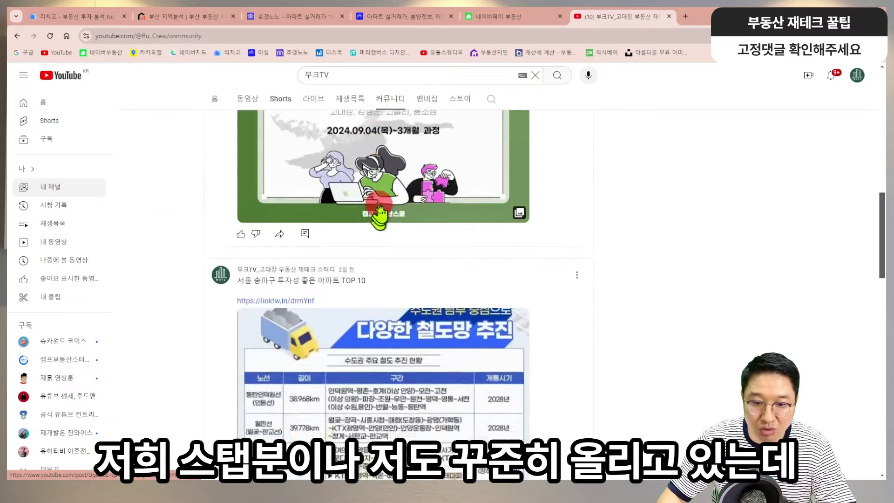
scroll(386, 219, "down", 9)
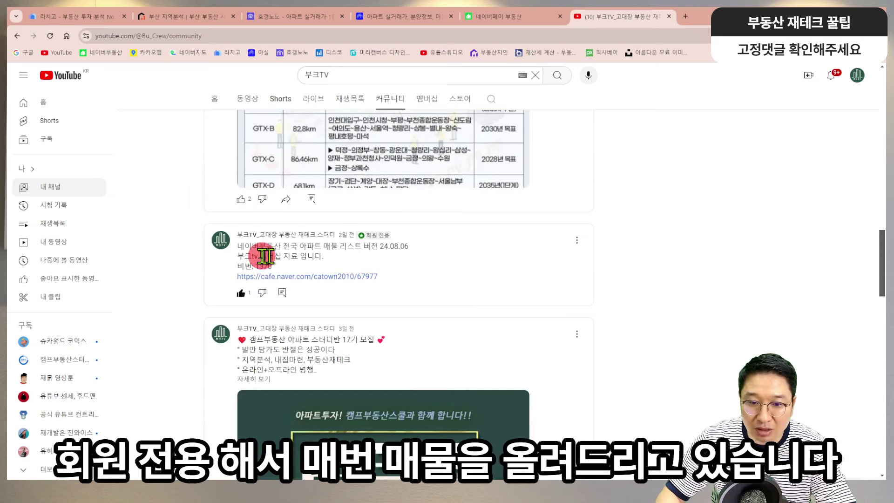
left_click_drag(238, 248, 422, 264)
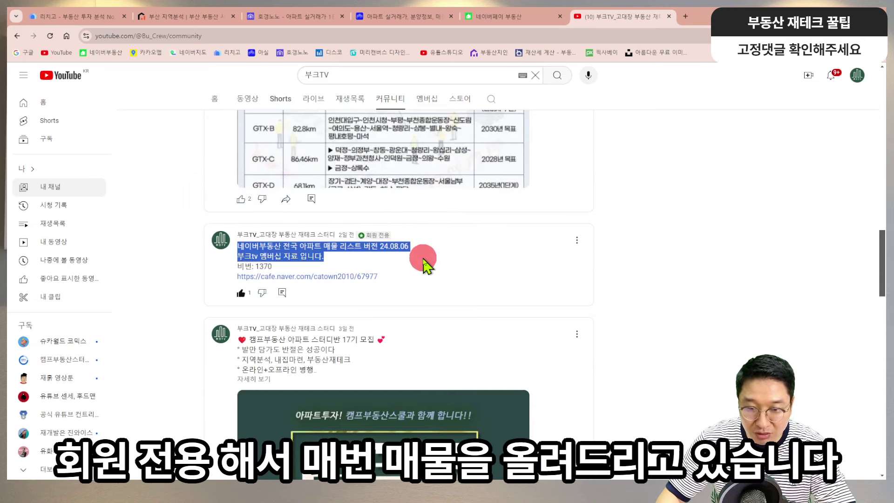
scroll(424, 266, "up", 2)
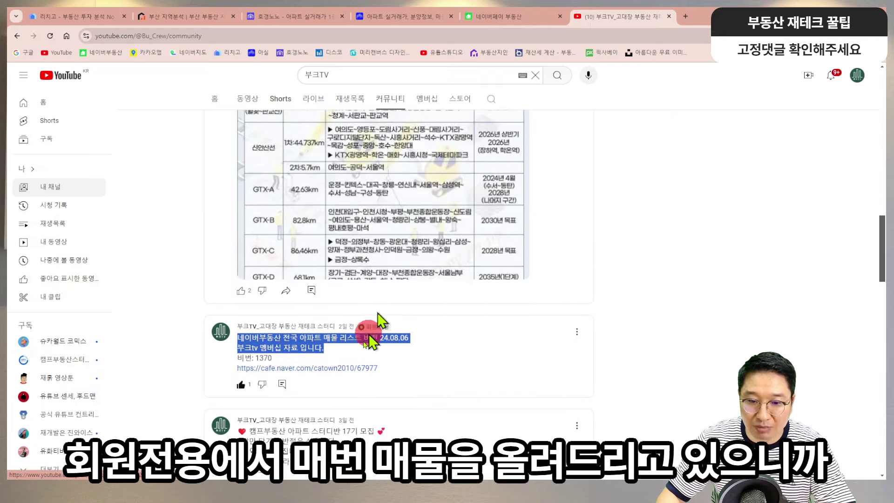
scroll(349, 324, "down", 2)
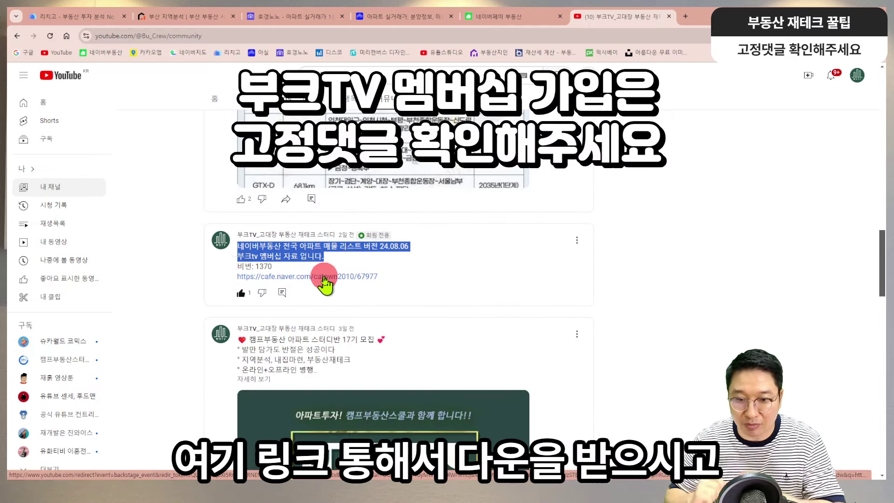
left_click_drag(280, 266, 259, 261)
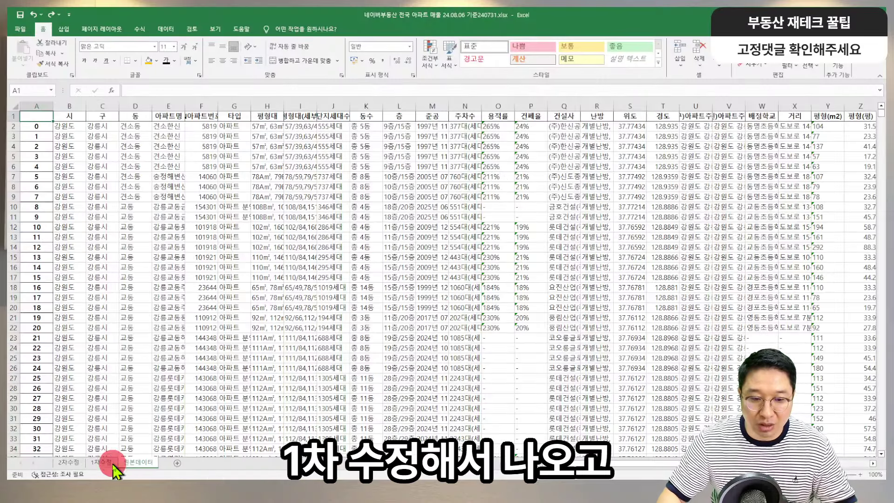
Switch to the Excel workbook's 2차수정 sheet and select all cities in the 시 column's filter.
left_click(101, 464)
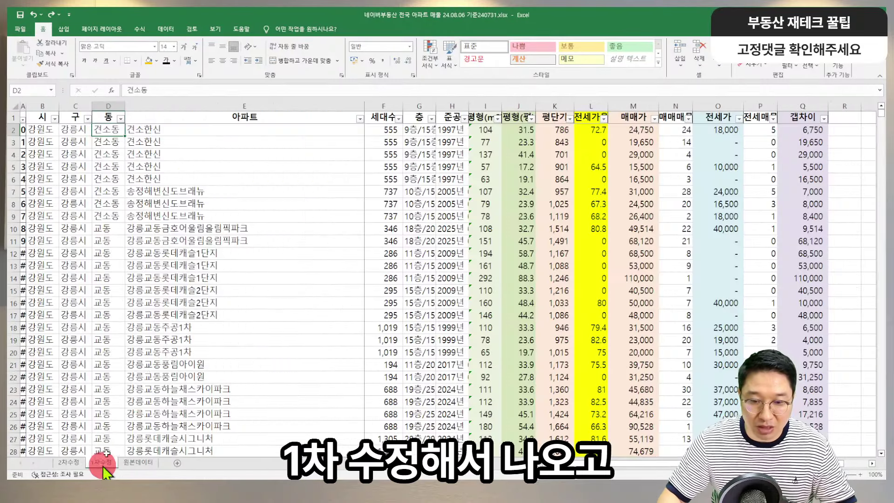
left_click(68, 462)
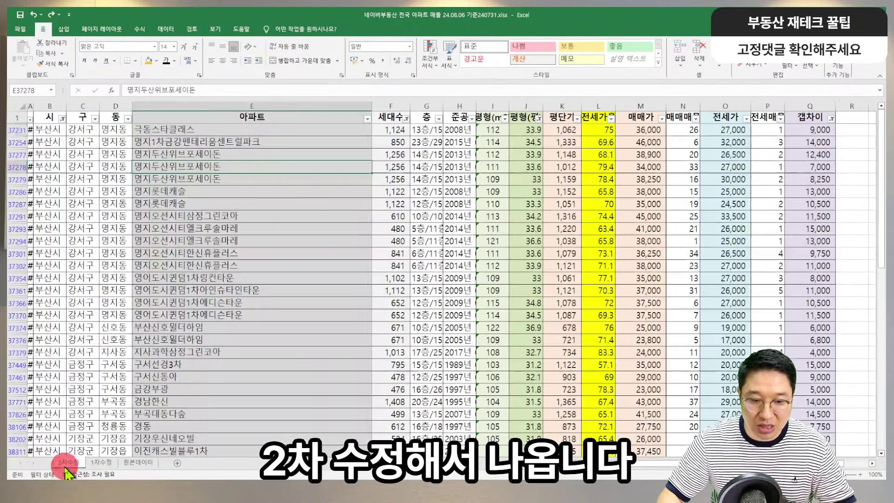
left_click(62, 118)
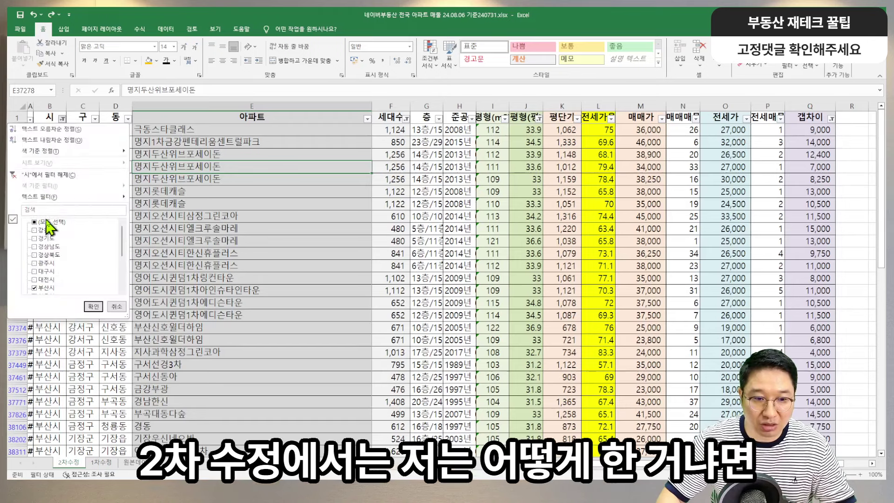
left_click(93, 306)
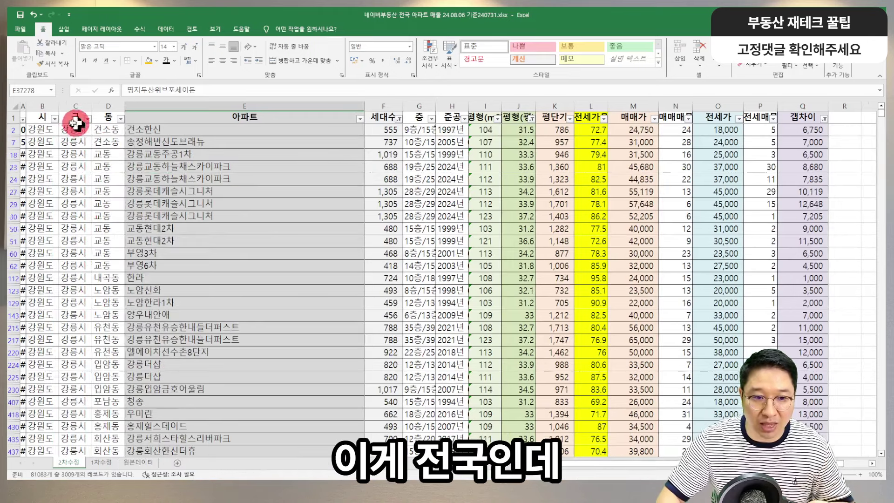
Filter the 시 column so that only 부산시 is selected.
left_click(54, 119)
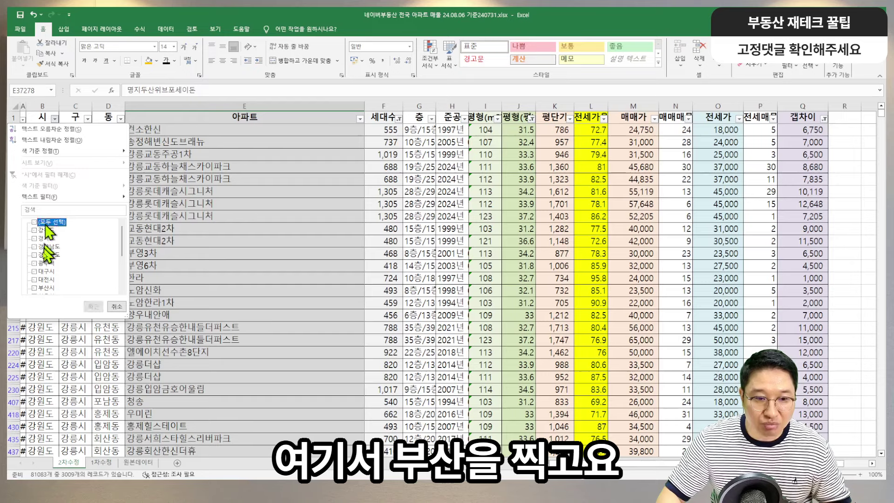
left_click(47, 287)
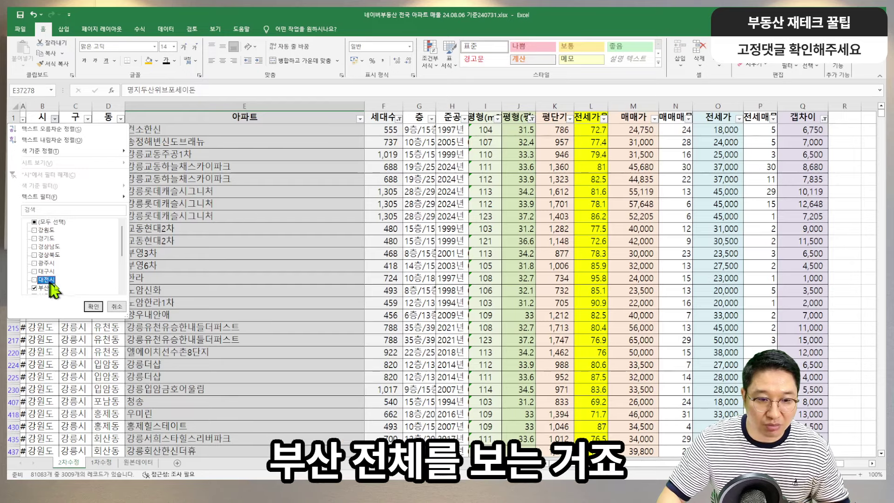
left_click(93, 306)
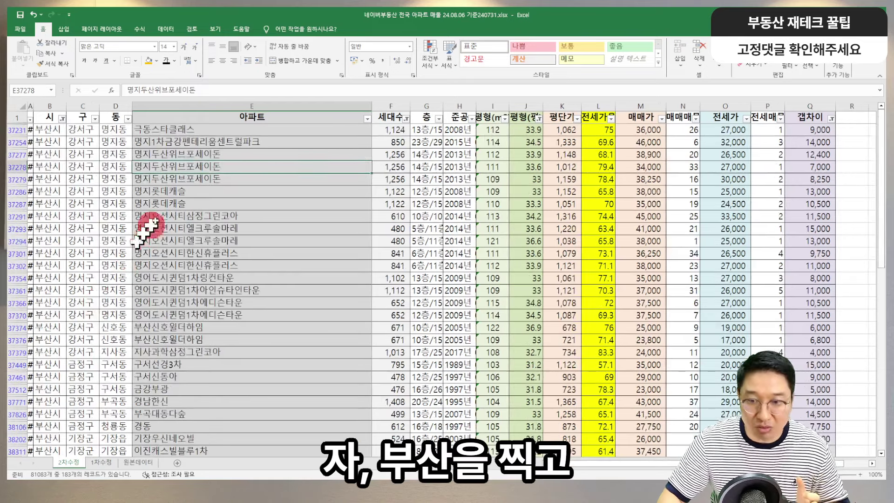
Filter the 갭차이 column to values between 1 and 18000.
left_click(831, 119)
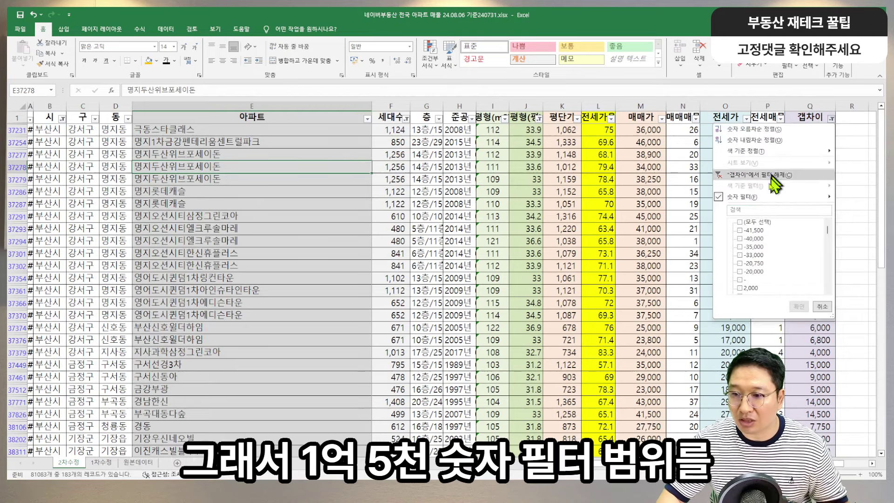
mouse_move(759, 197)
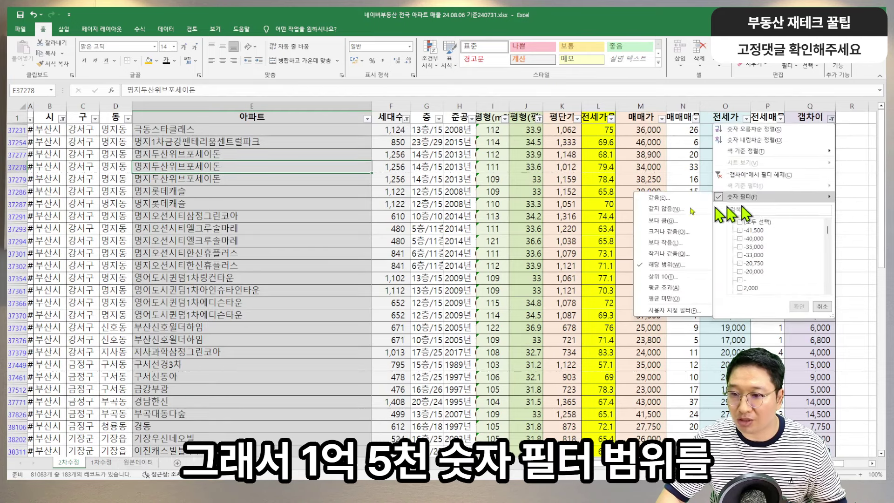
left_click(675, 265)
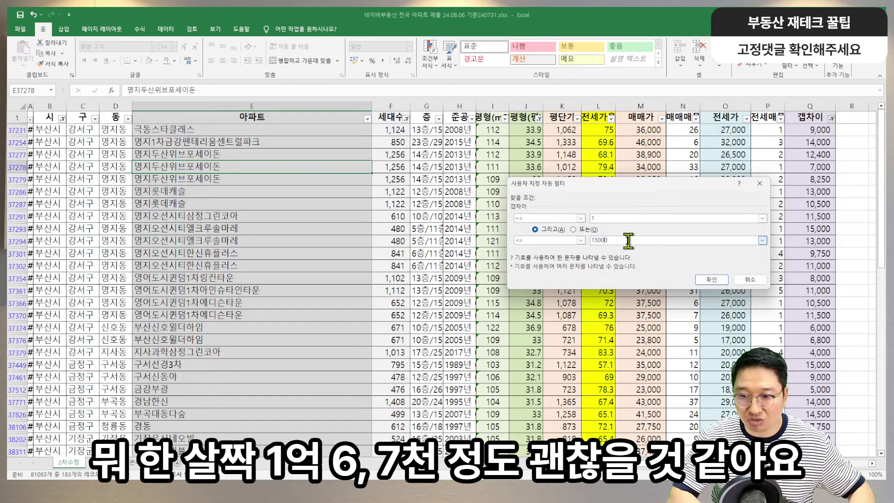
key("Delete")
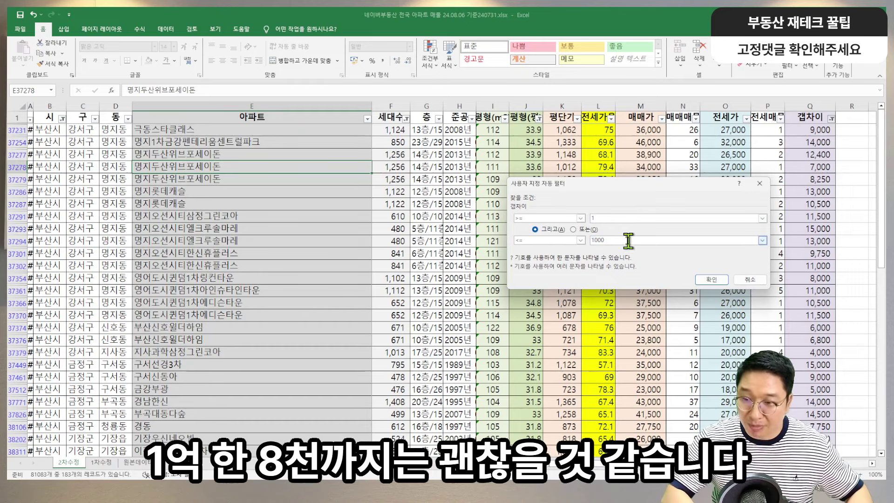
key("Return")
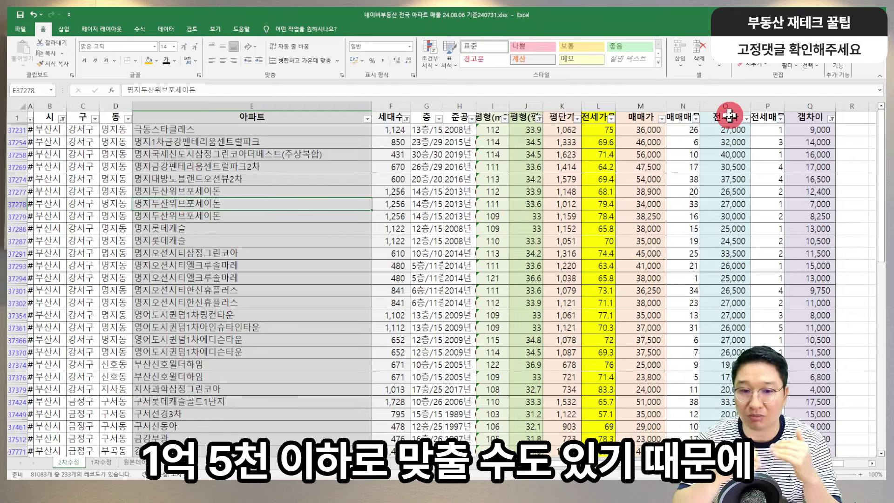
Examine the 갭차이 and pyeong-size values and look through the filtered Busan apartments.
left_click(811, 142)
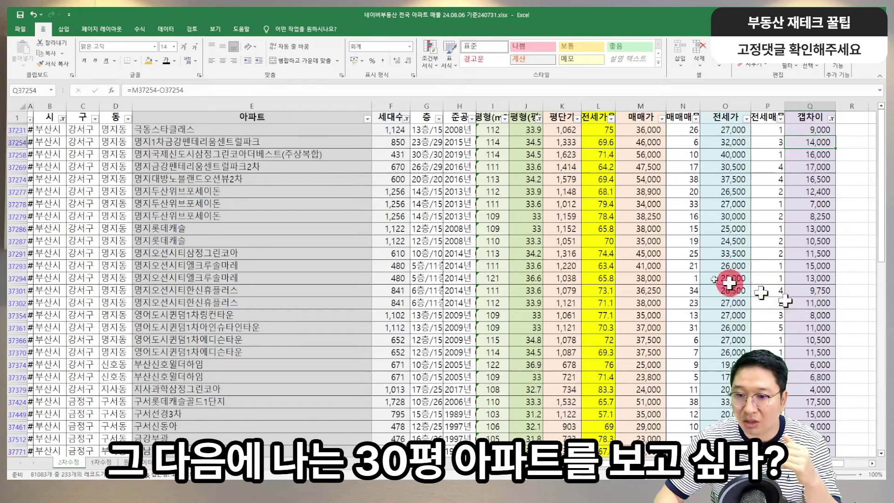
left_click(526, 142)
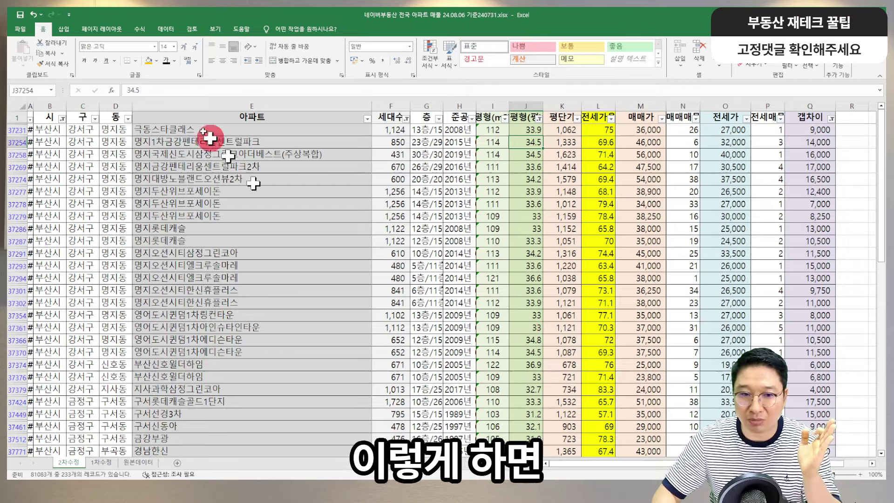
scroll(182, 306, "down", 3)
scroll(181, 306, "down", 8)
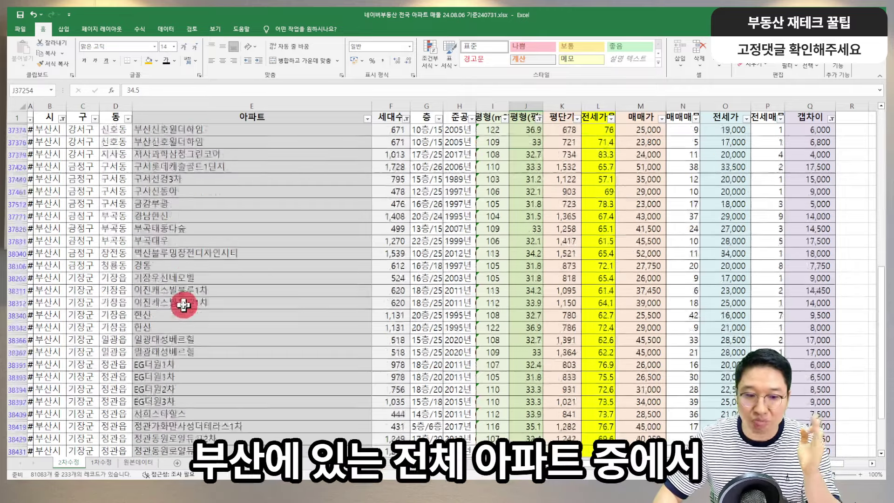
scroll(200, 290, "up", 4)
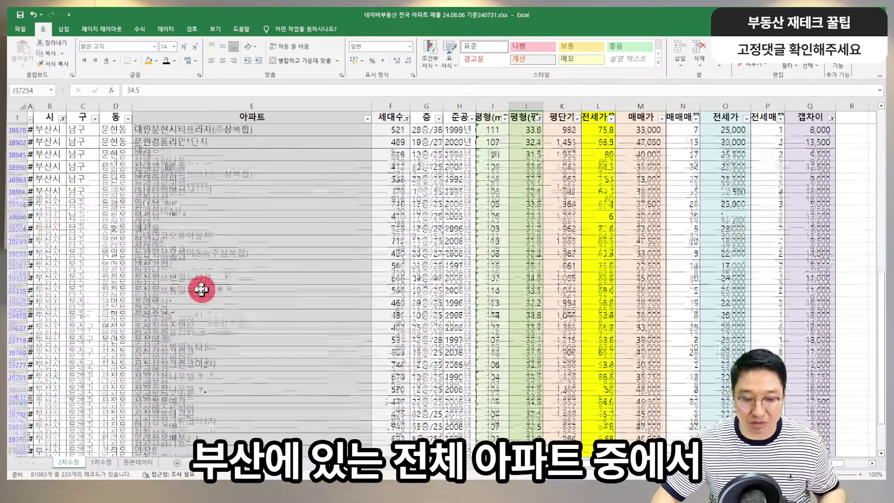
scroll(801, 232, "up", 8)
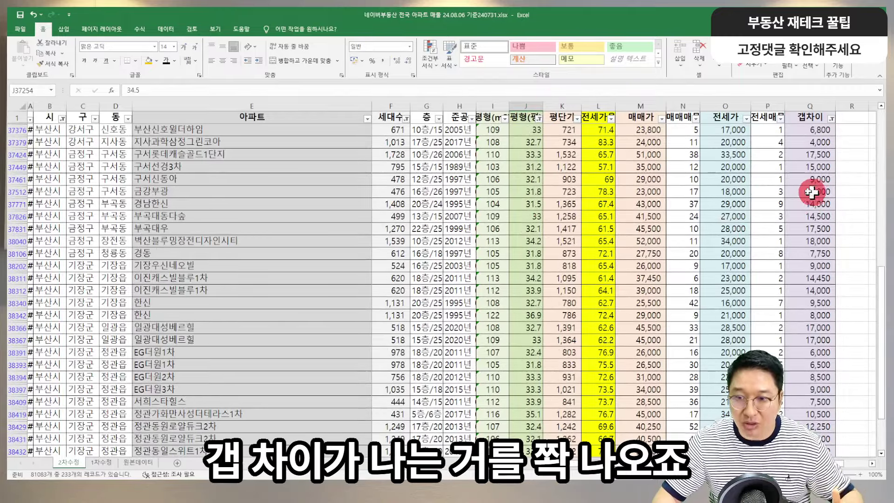
Sort the filtered Busan apartments by 평단가 from largest to smallest.
left_click(578, 119)
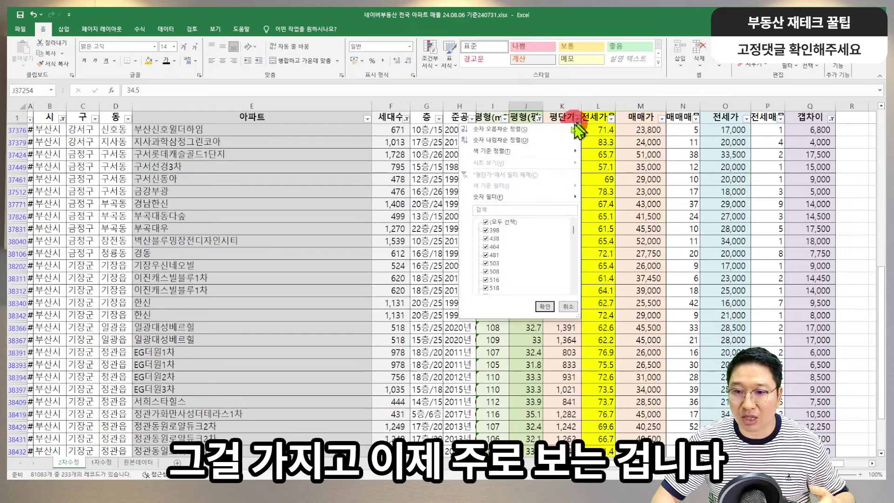
left_click(576, 140)
scroll(605, 154, "up", 6)
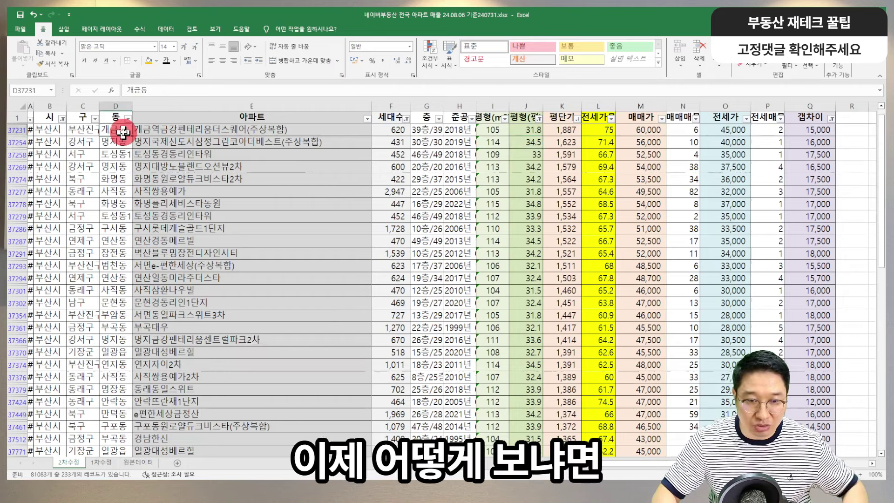
Select the 동 and 아파트 cells of the first 11 listings, down to 벽산블루밍장전디자인시티.
left_click_drag(118, 130, 170, 143)
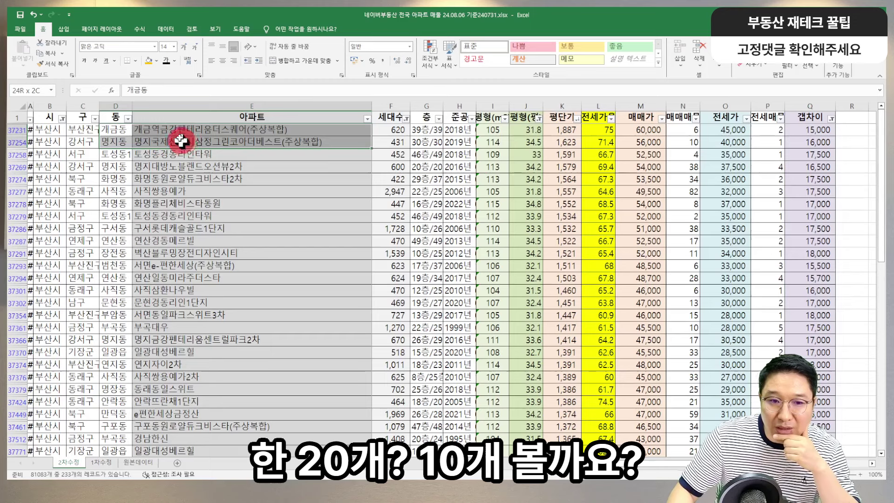
left_click_drag(180, 140, 186, 249)
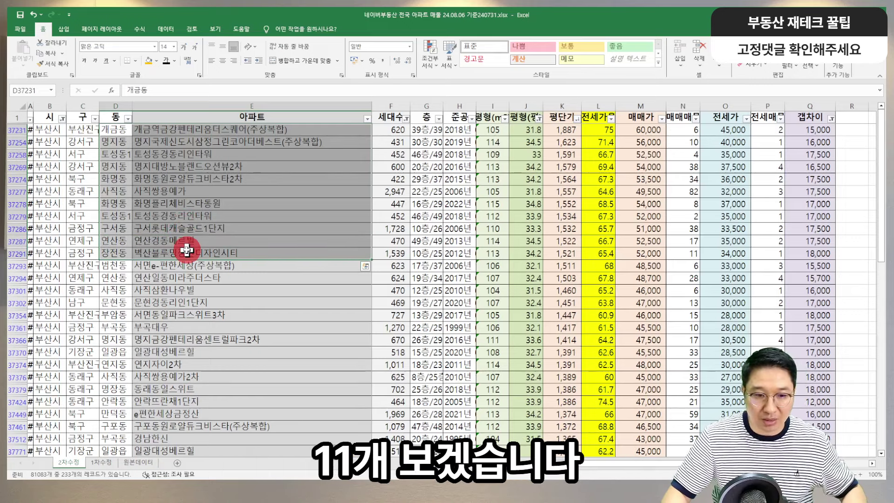
Copy the selected listings, switch to the 전국아파트 시장흐름 및 가치분석 workbook and clear the 지역 and 아파트 단지명 entries of apartments 1 to 15.
key("ctrl+c")
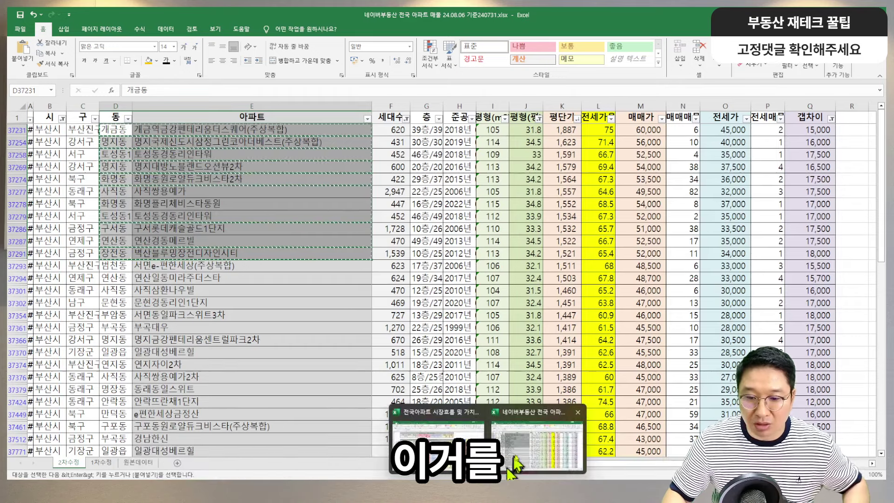
left_click(515, 403)
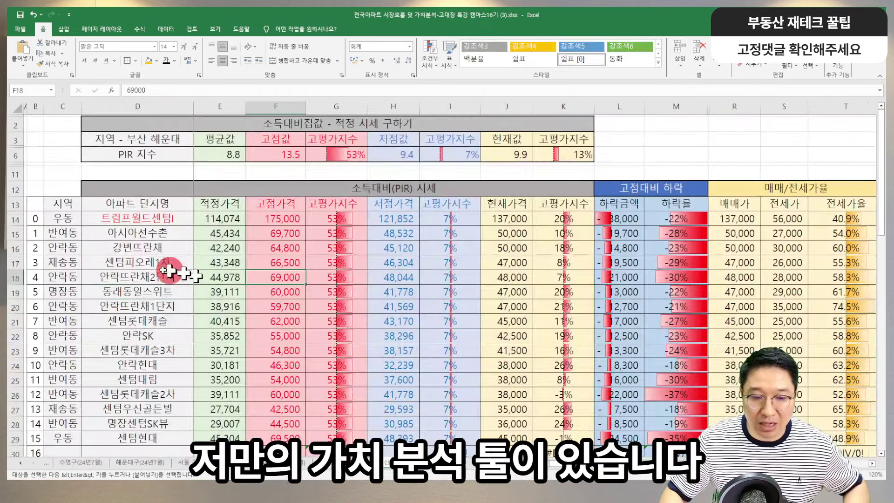
left_click_drag(70, 234, 144, 406)
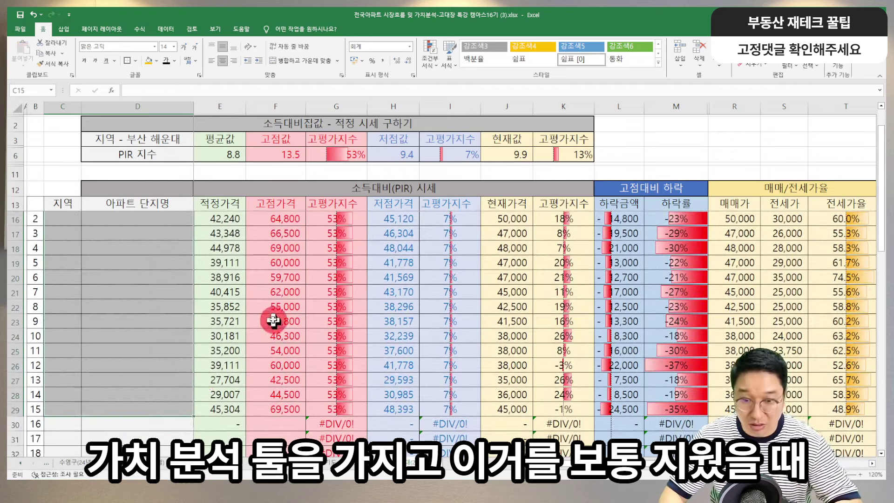
scroll(286, 280, "up", 1)
key("Delete")
Clear the 고점가격, 매매가 and 전세가 values of apartments 1 to 15, leaving the reference row 0 intact.
left_click(286, 235)
key("shift+Down")
key("shift+Down")
key("shift+Down")
key("shift+Down")
key("shift+Down")
key("shift+Down")
key("shift+Down")
key("shift+Down")
key("shift+Down")
key("shift+Down")
key("shift+Down")
key("shift+Down")
key("shift+Down")
key("shift+Down")
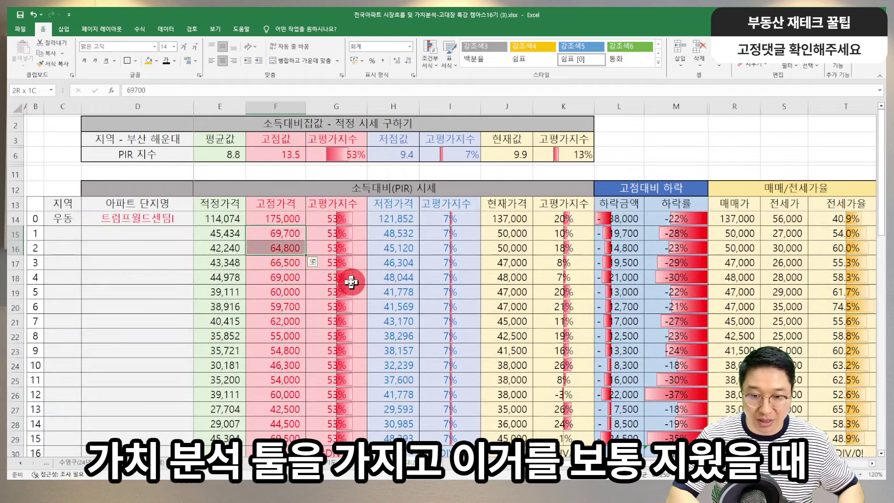
key("Delete")
key("Down")
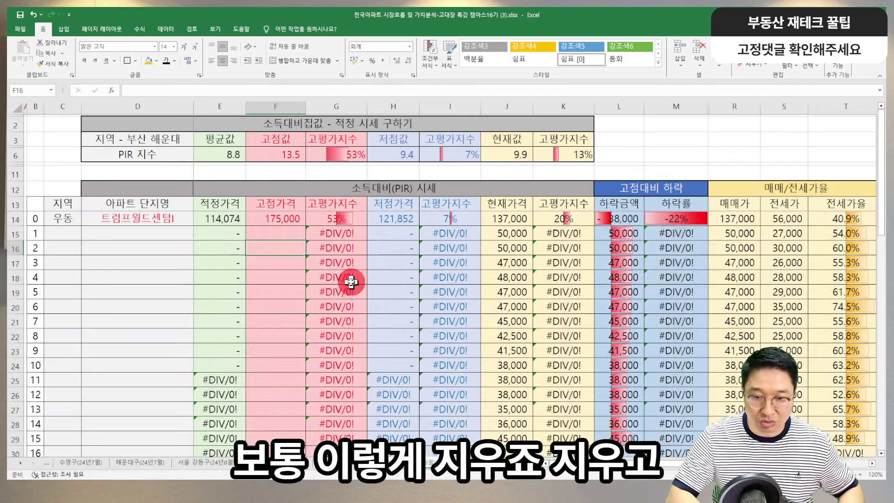
left_click_drag(735, 233, 787, 393)
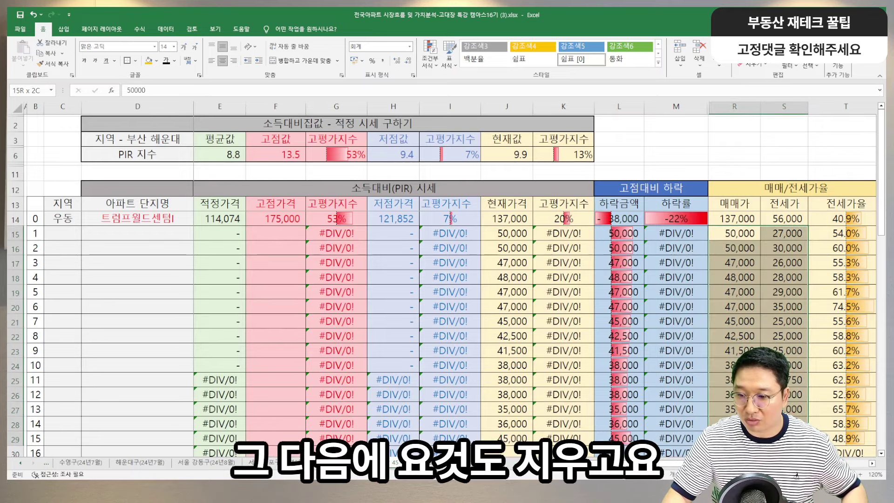
key("Delete")
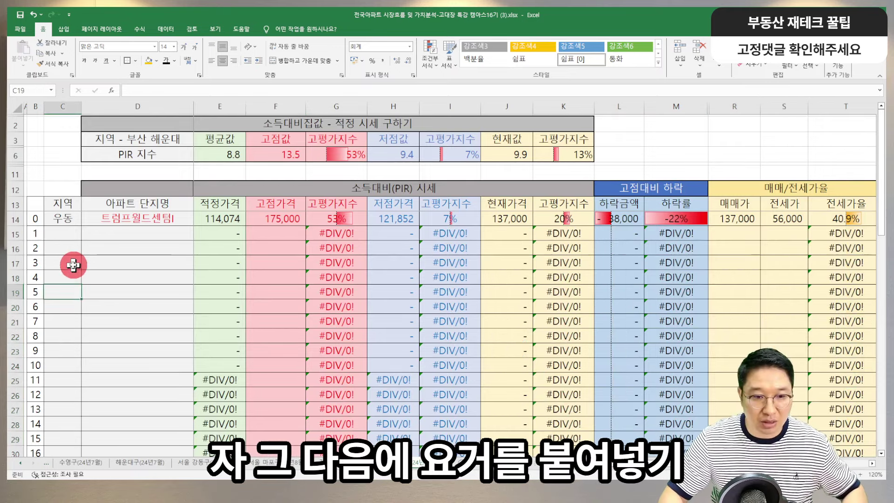
Copy the 동 and 아파트 cells of the 11 Busan listings again and paste them into the analysis sheet starting at C15.
left_click(69, 234)
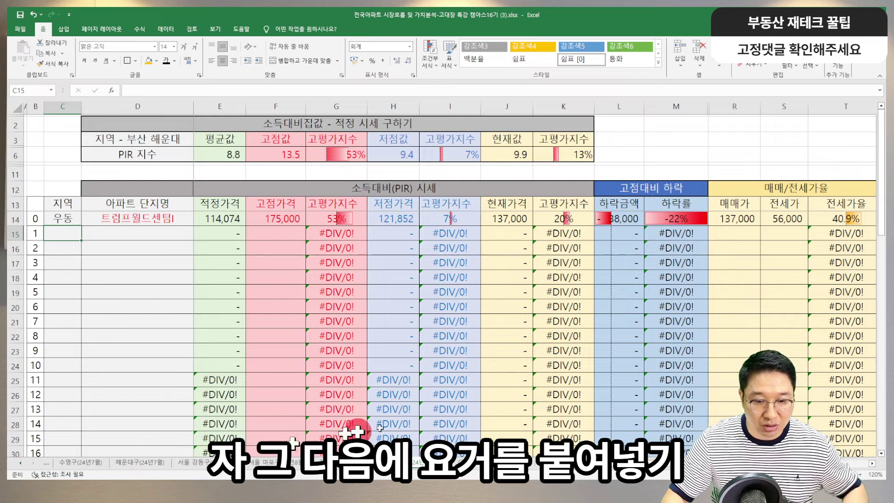
mouse_move(477, 464)
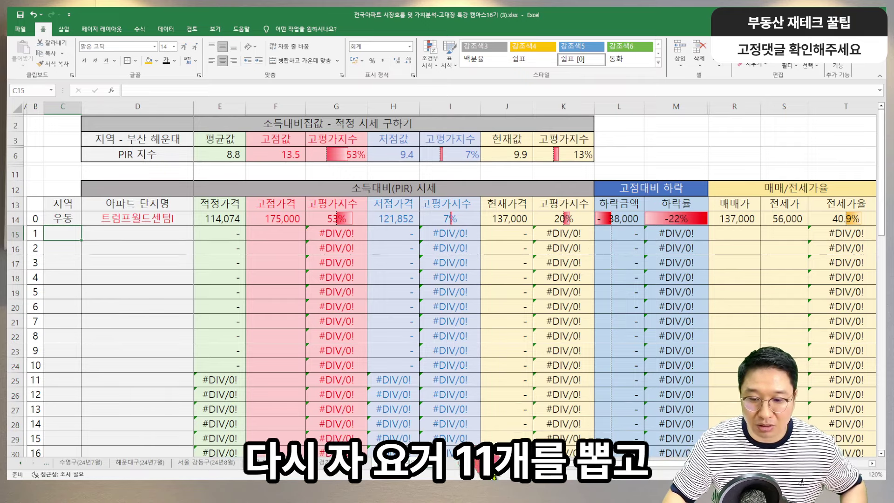
left_click(535, 433)
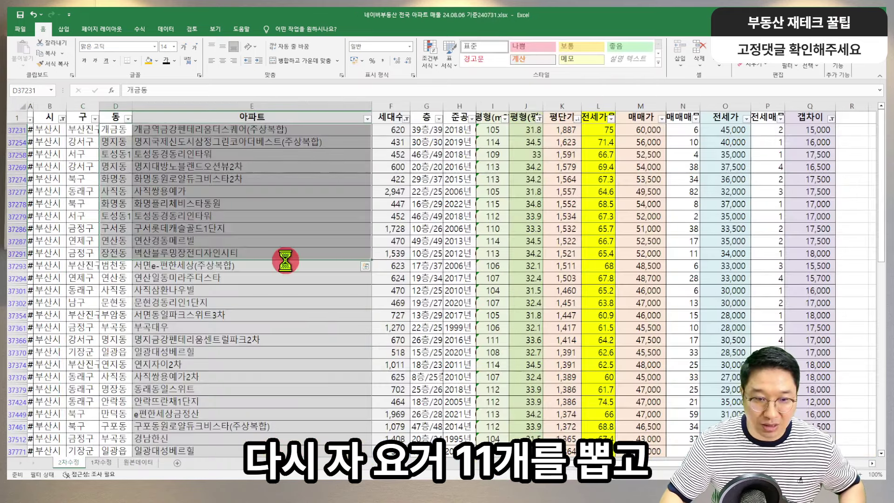
key("ctrl+c")
mouse_move(487, 474)
left_click(437, 438)
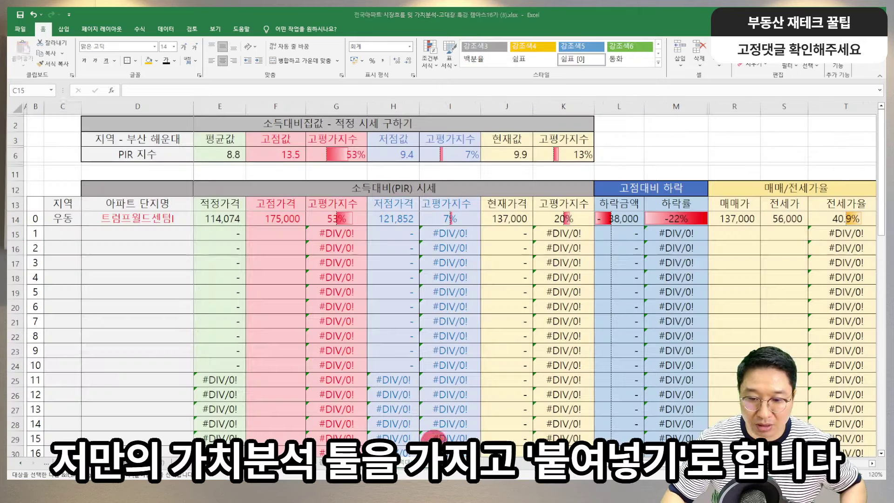
left_click(80, 279)
key("ctrl+v")
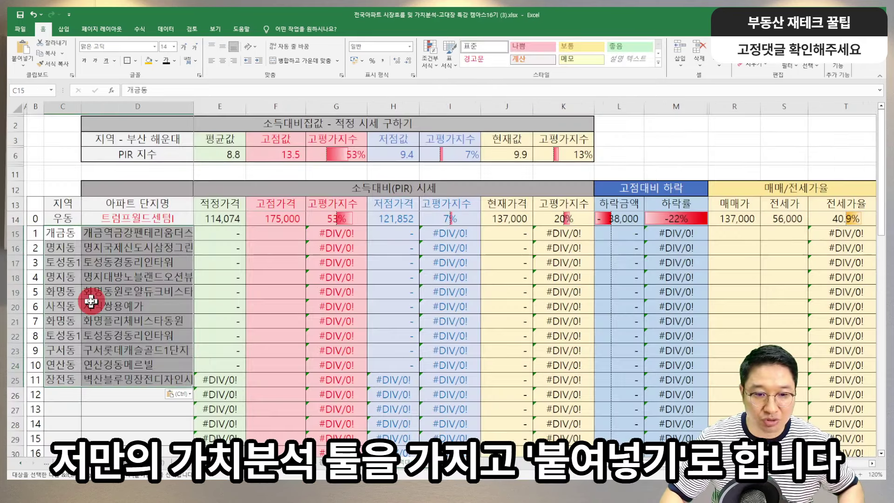
Fit the 아파트 단지명 column to the pasted names and apply the format of cell C14 to the 11 pasted rows.
left_click(197, 105)
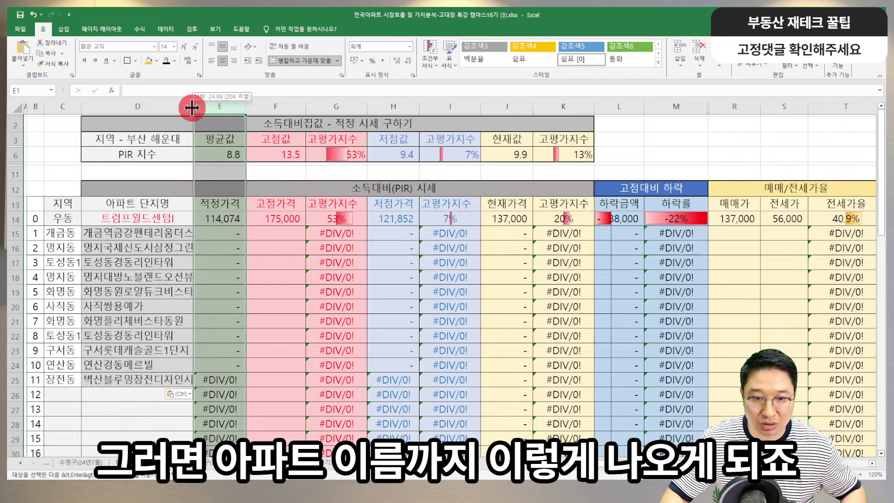
double_click(192, 107)
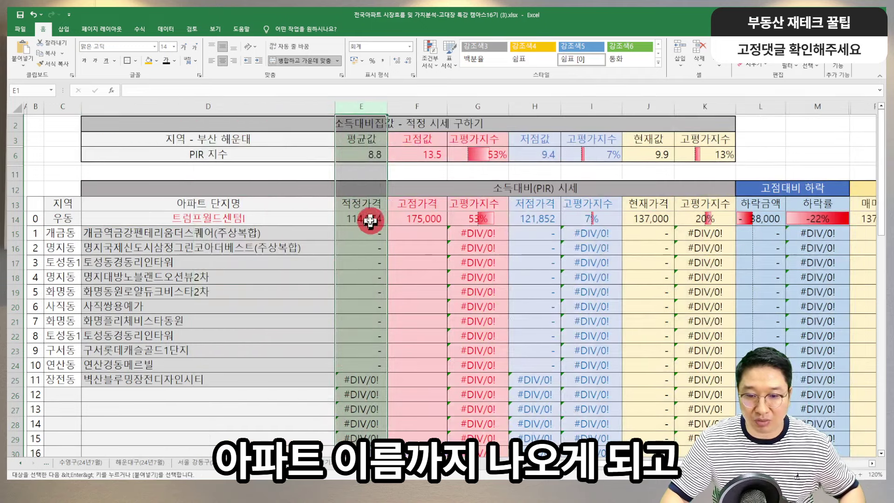
left_click(239, 242)
left_click(68, 219)
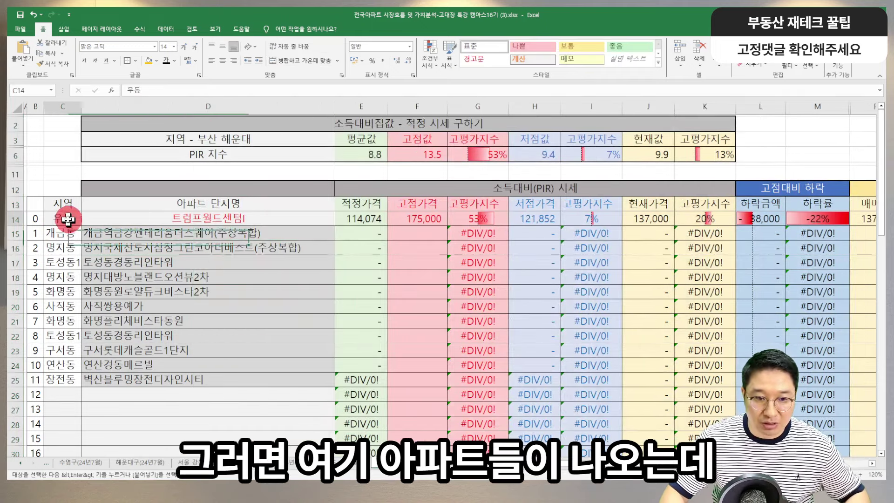
left_click(54, 64)
mouse_move(63, 233)
left_mouse_down()
mouse_move(120, 259)
mouse_move(130, 375)
mouse_move(158, 380)
left_mouse_up()
Hide the unused rows 26 to 34 below the eleventh apartment.
scroll(37, 403, "down", 3)
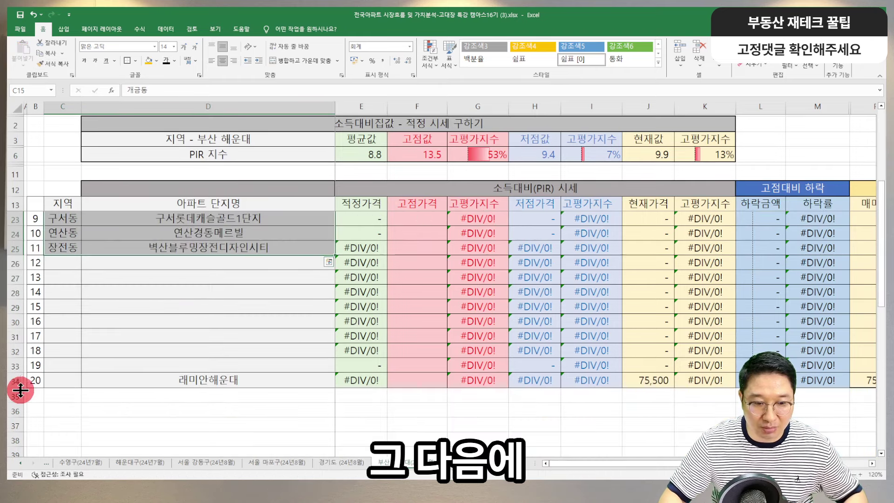
left_click_drag(21, 390, 30, 254)
left_click_drag(30, 256, 30, 255)
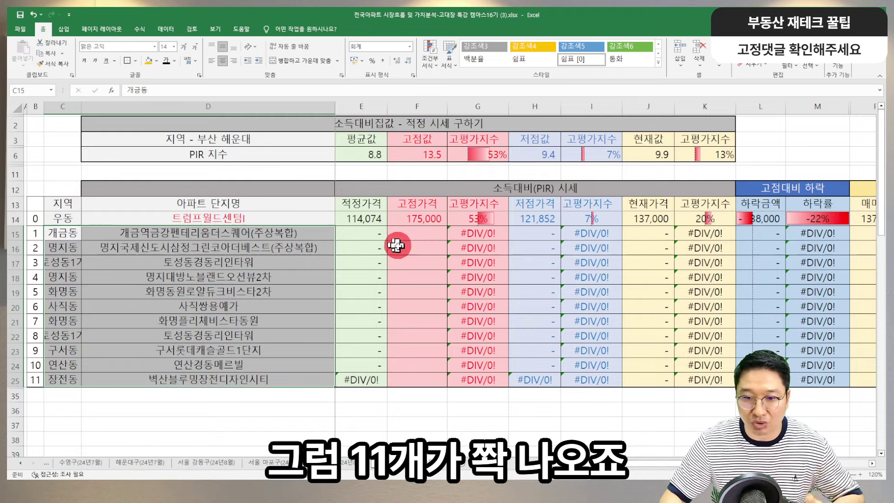
Examine the empty 매매가 and 전세가 cells of the first apartment in row 15.
key("Right")
key("Right")
key("Right")
key("Right")
key("Right")
key("Right")
key("Right")
key("Right")
key("Right")
key("Right")
key("Right")
key("Right")
key("Right")
key("Right")
key("Right")
key("Right")
key("Right")
key("Right")
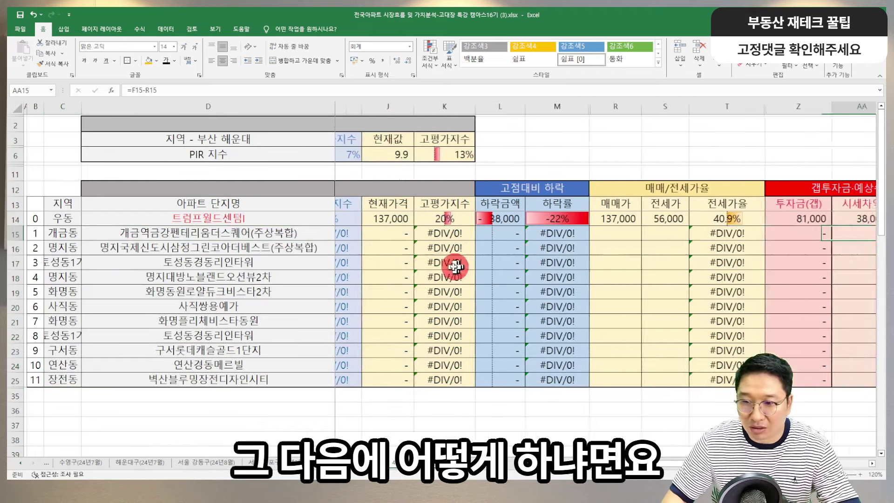
left_click(361, 233)
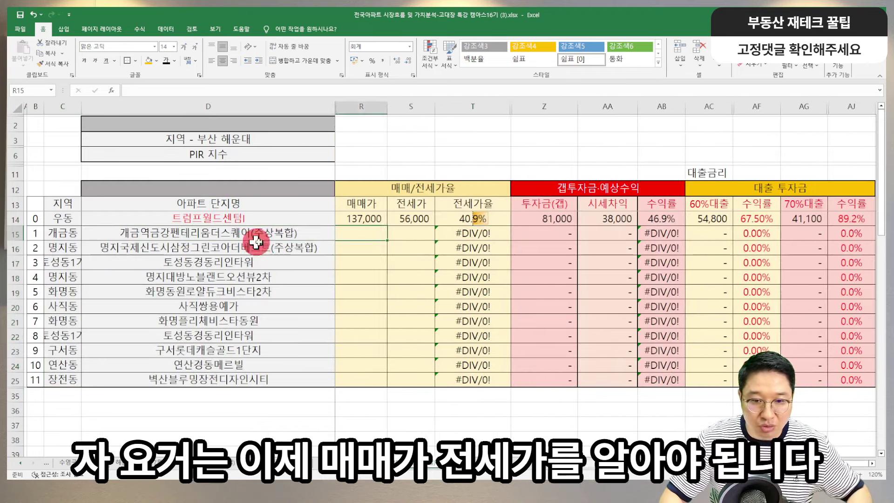
left_click(272, 233)
left_click(383, 229)
left_click(405, 230)
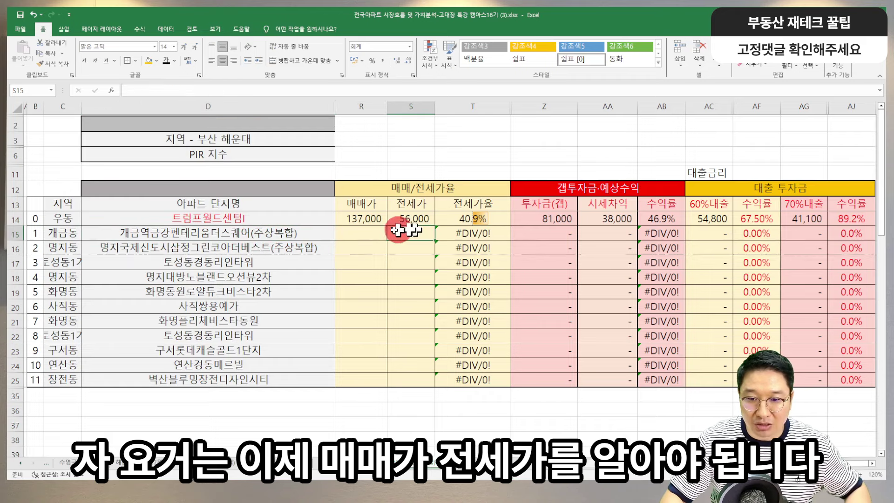
left_click(370, 233)
Copy the first apartment's name from D15, look up 개금역금강펜테리움더스퀘어 on 호갱노노 in the browser and show its 매매/전세 price chart.
mouse_move(491, 479)
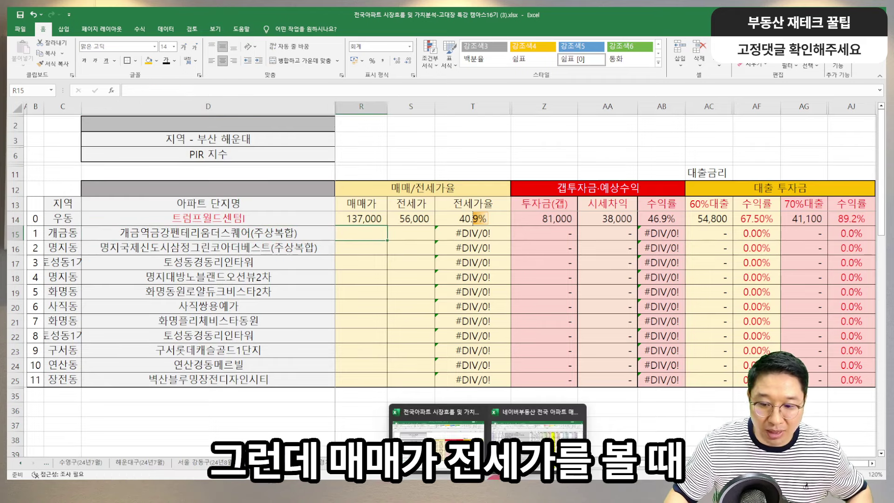
key("alt+Tab")
key("ctrl+3")
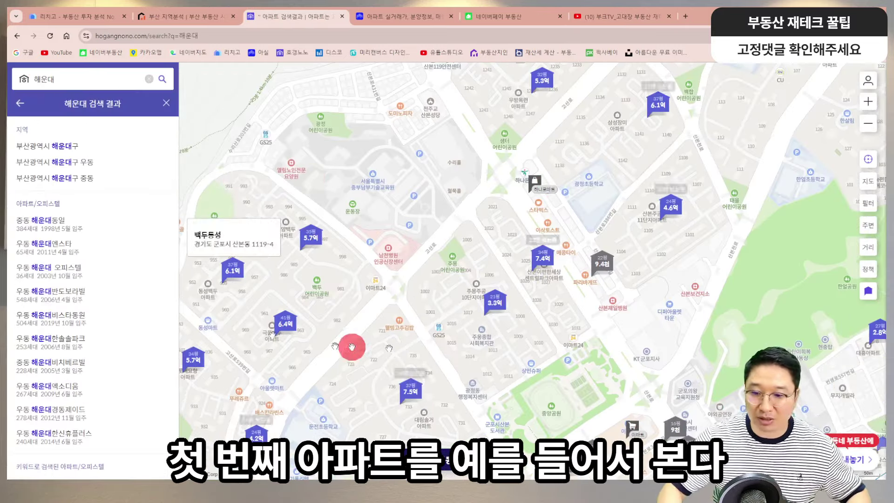
mouse_move(488, 494)
left_click(437, 442)
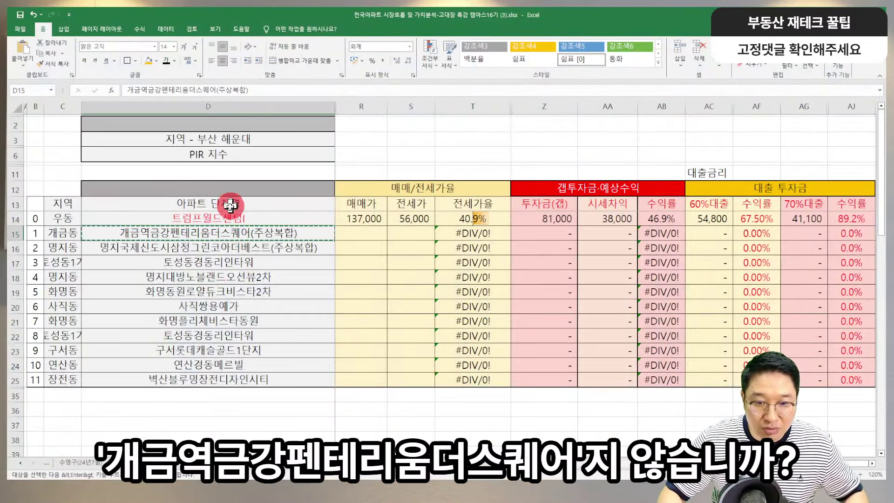
key("alt+Tab")
left_click(81, 76)
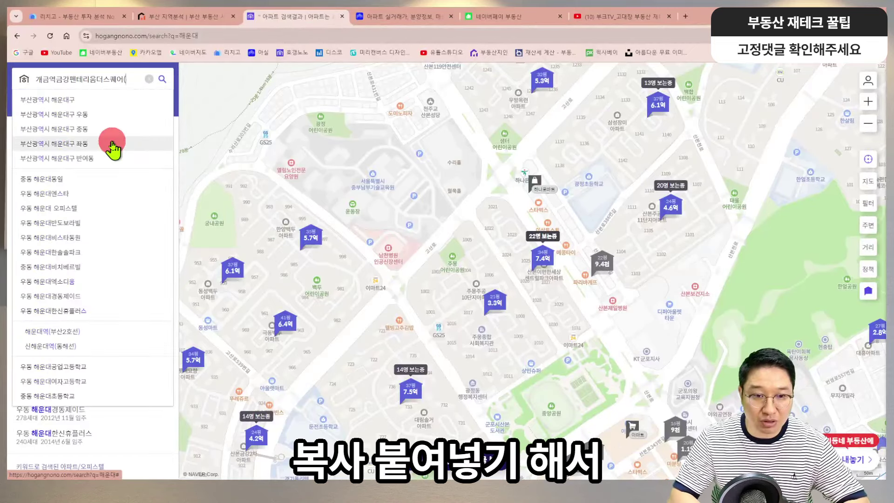
key("ctrl+a")
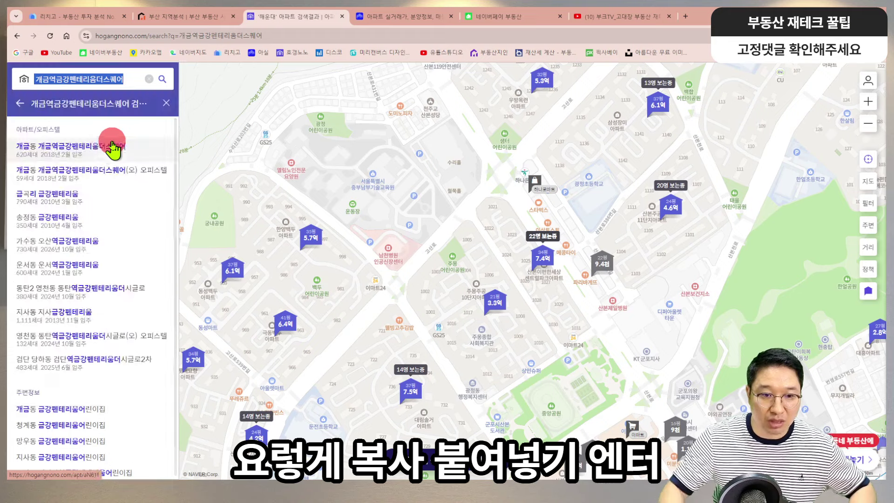
left_click(88, 146)
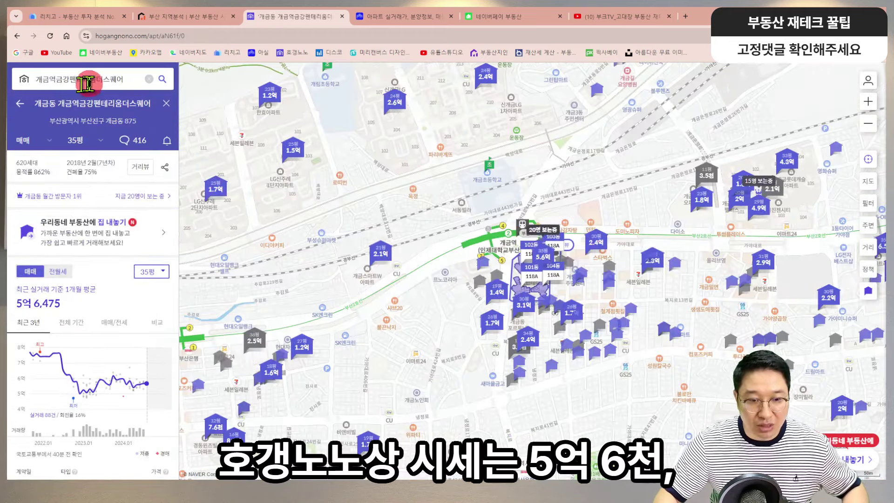
left_click(106, 326)
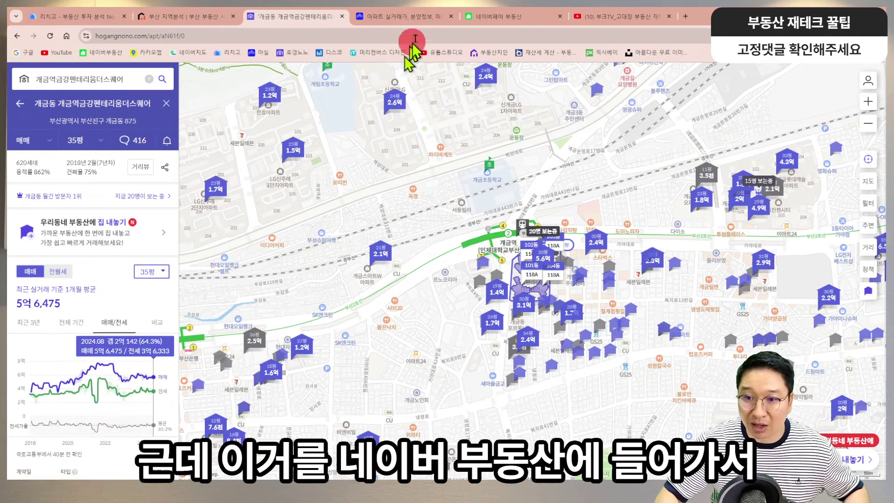
Search Naver 부동산 for 개금역금강펜테리움더스퀘어 and open the listings of the 주상복합 complex in 개금동.
left_click(503, 16)
left_click(692, 75)
type("개금역금강펜테리움더스퀘어")
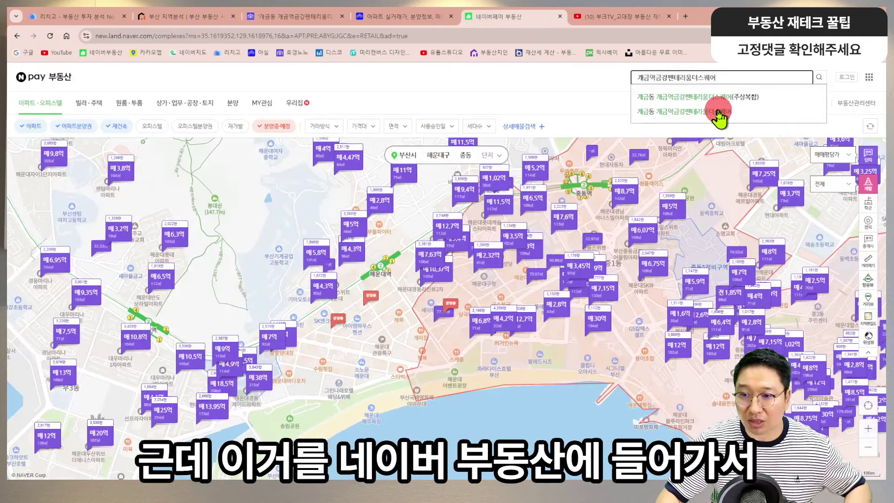
left_click(719, 113)
left_click(295, 16)
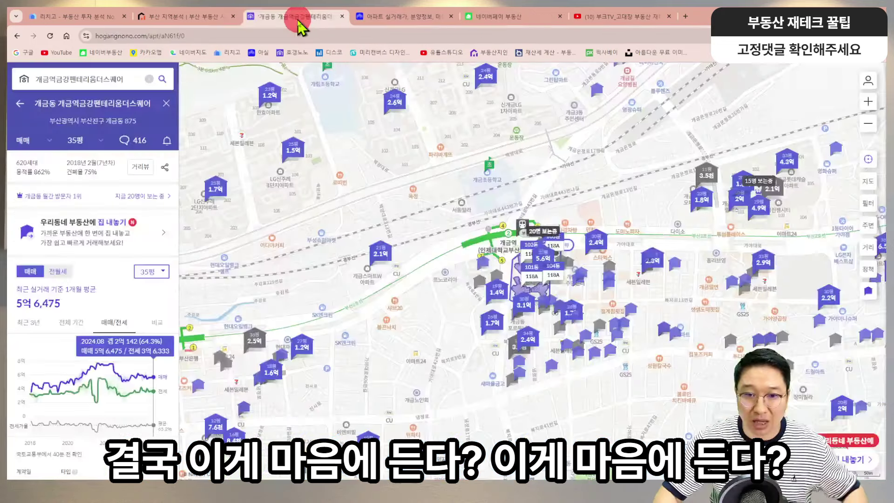
left_click(515, 18)
left_click(94, 174)
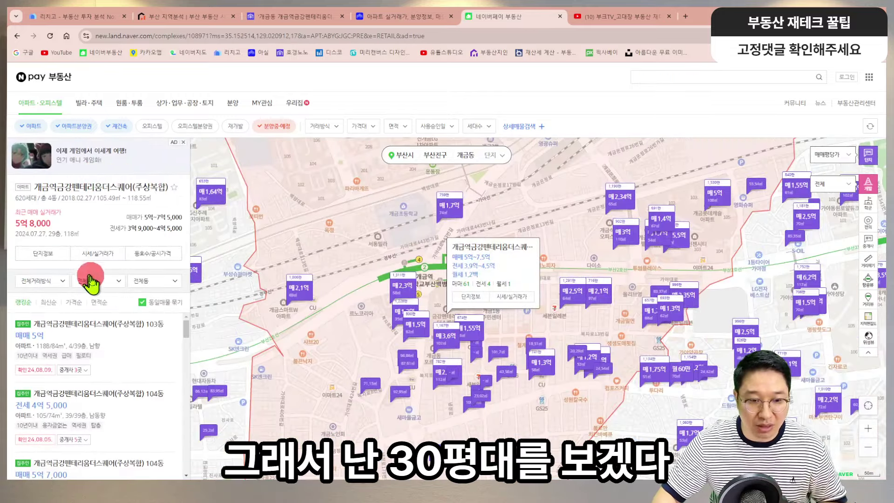
Filter the complex's listings to the 35A평, 35B평, 35C평, 35D평 and 35E평 types and sort them by price.
left_click(99, 281)
left_click(159, 300)
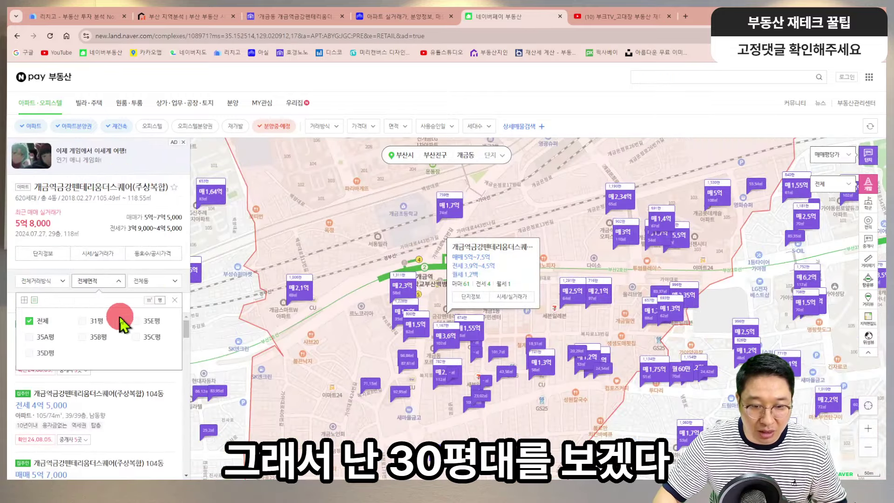
left_click(45, 338)
left_click(95, 337)
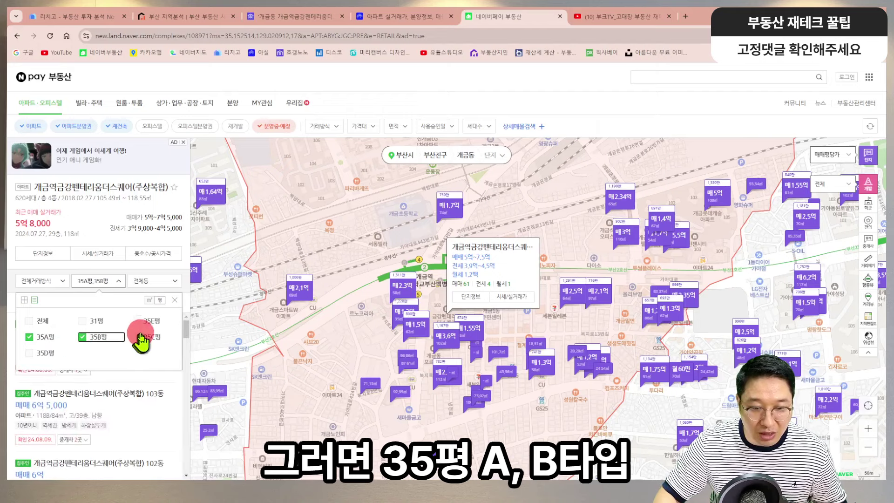
left_click(158, 337)
left_click(45, 352)
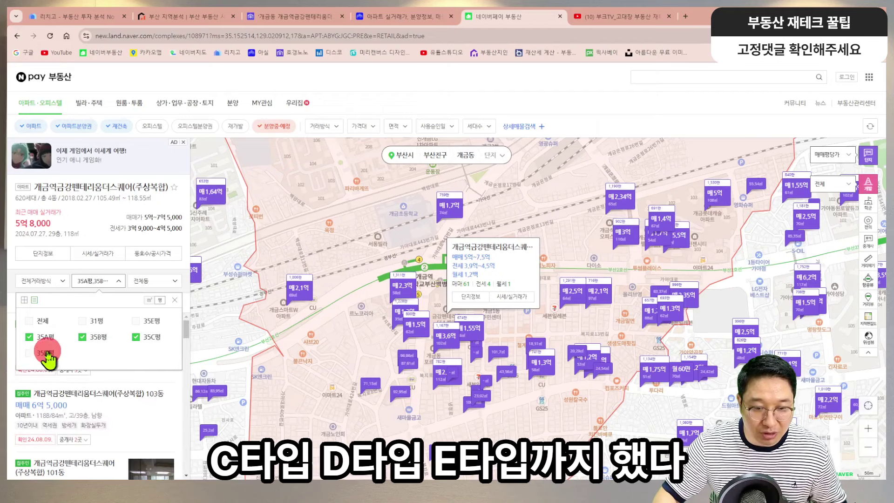
left_click(137, 321)
left_click(174, 299)
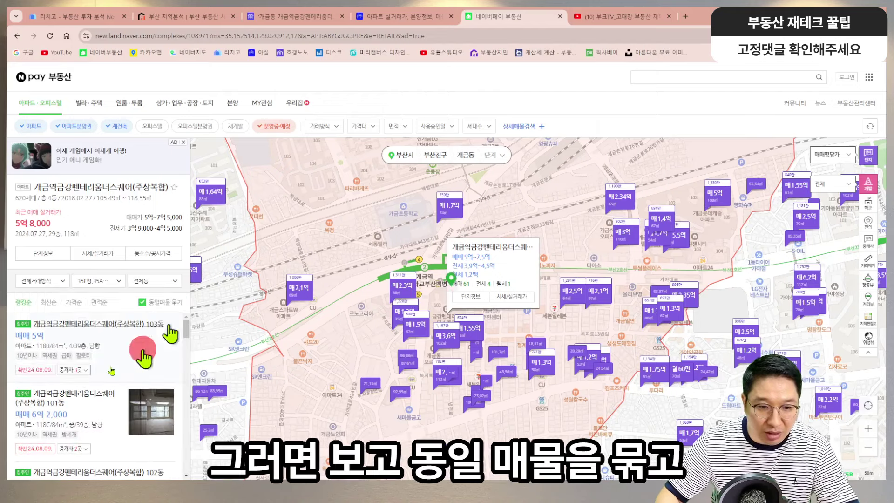
left_click(74, 302)
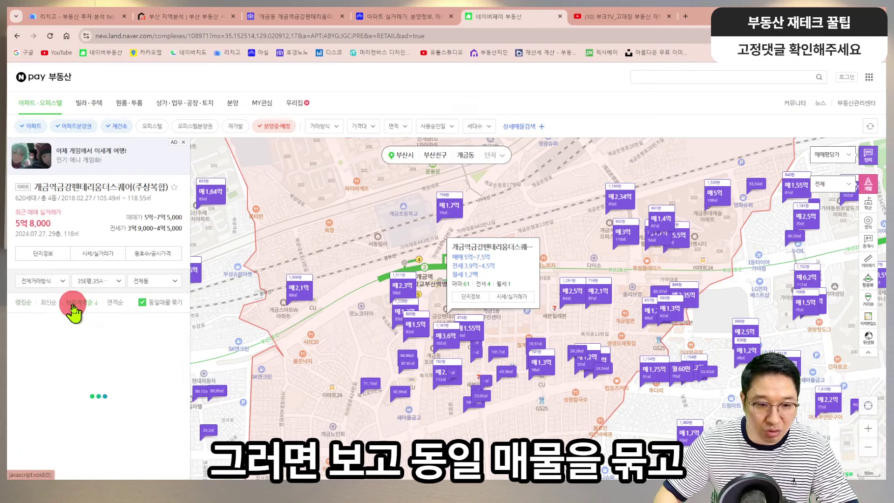
Restrict the complex's listings to the 매매 transaction type.
left_click(42, 281)
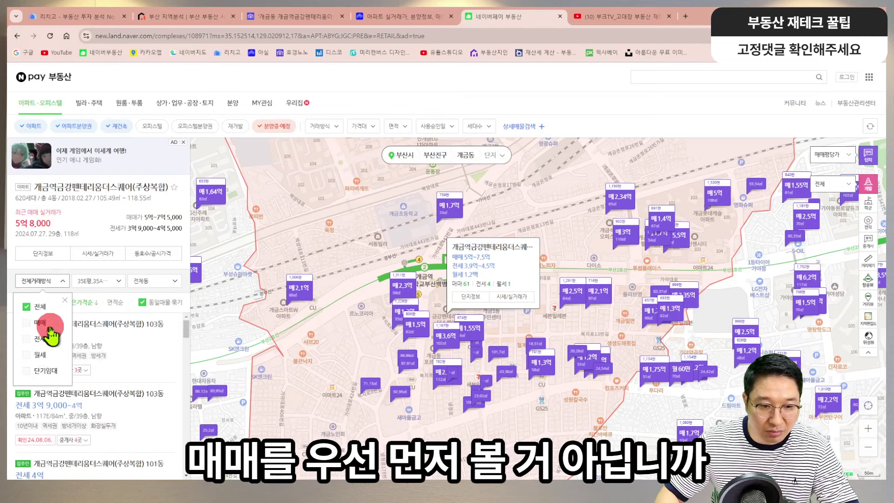
left_click(40, 322)
left_click(65, 300)
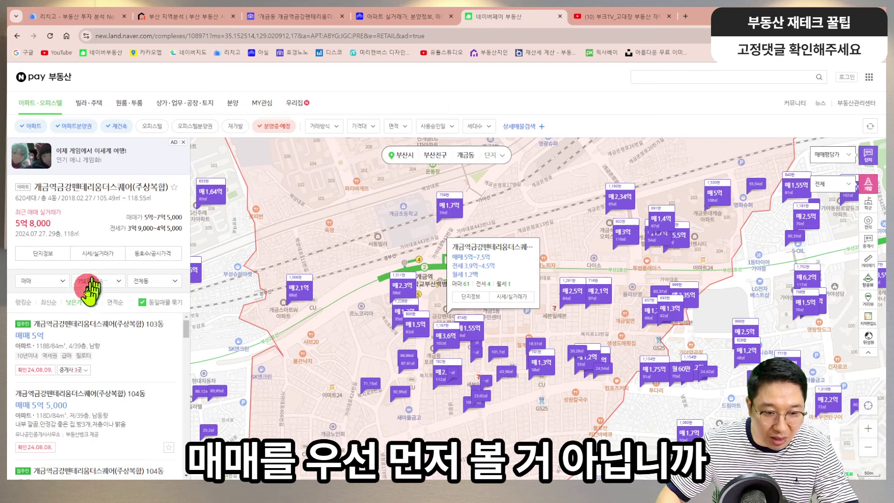
Examine the lowest-priced 매매 listings of 개금역금강펜테리움더스퀘어 together with their floors, down to the mid- and high-floor units.
scroll(84, 345, "down", 2)
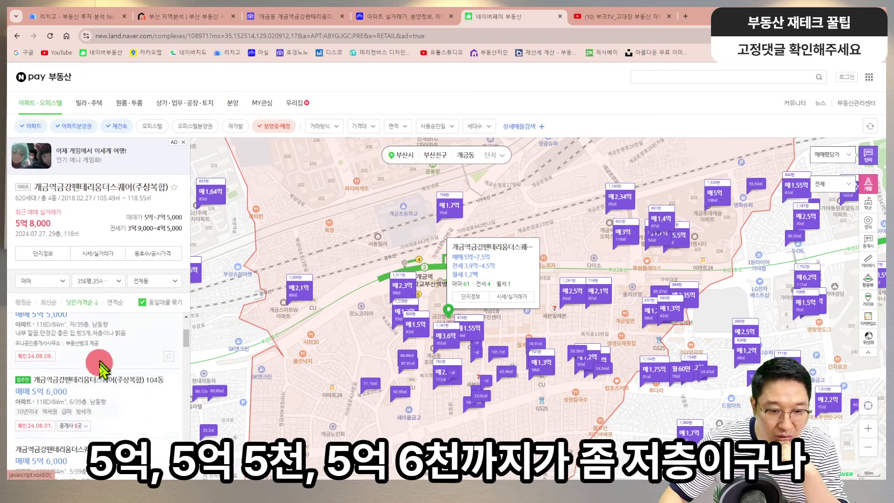
scroll(70, 386, "up", 1)
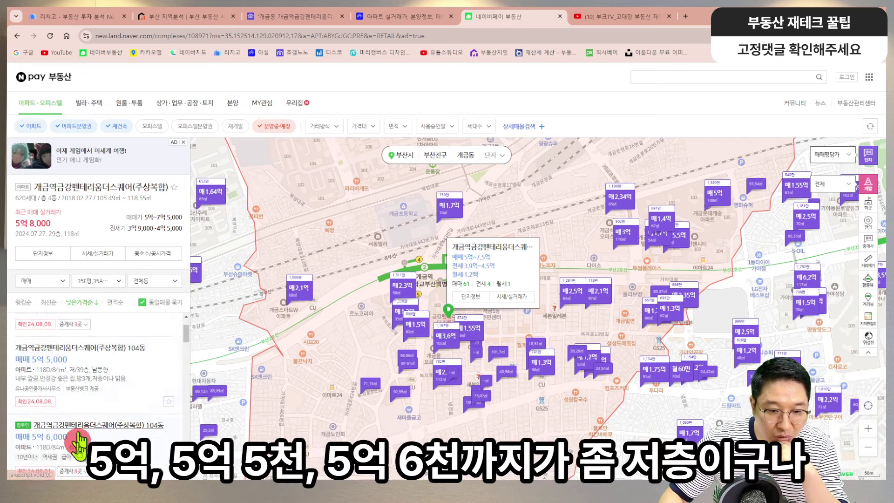
scroll(71, 454, "up", 1)
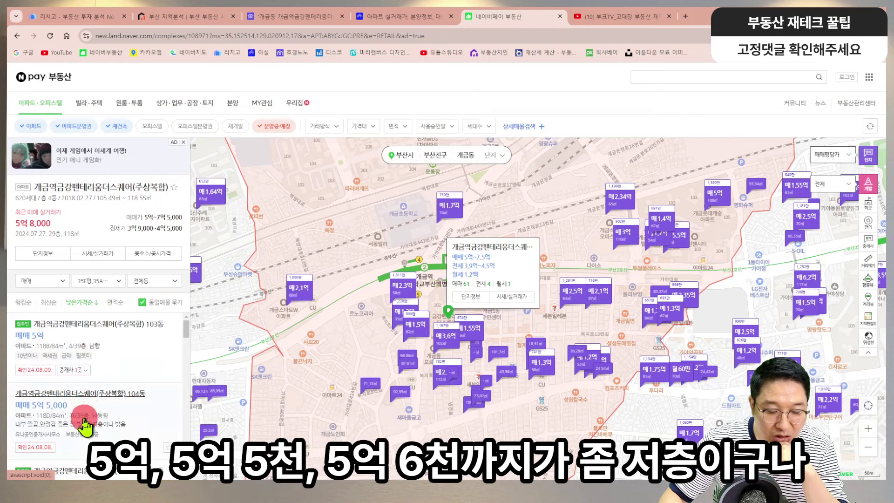
scroll(102, 410, "down", 4)
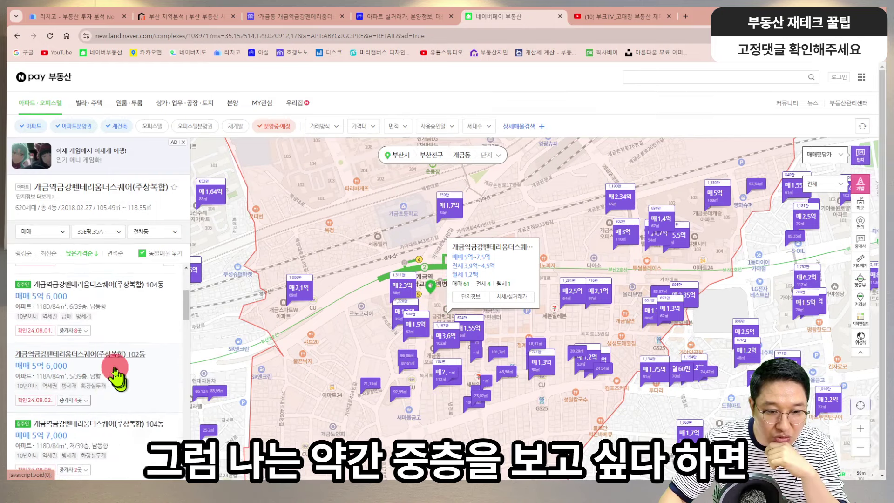
scroll(113, 373, "down", 3)
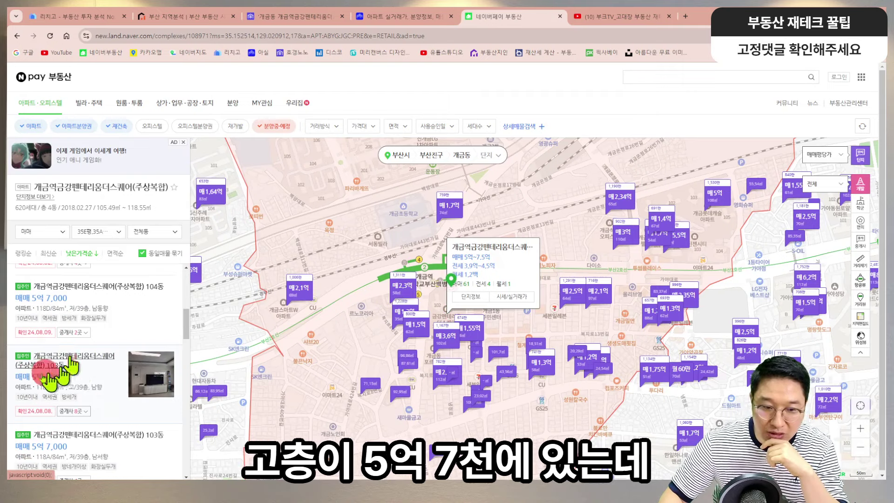
Check the 35평 average 매매 and 전세 prices of 개금역금강펜테리움더스퀘어 on 호갱노노.
mouse_move(489, 496)
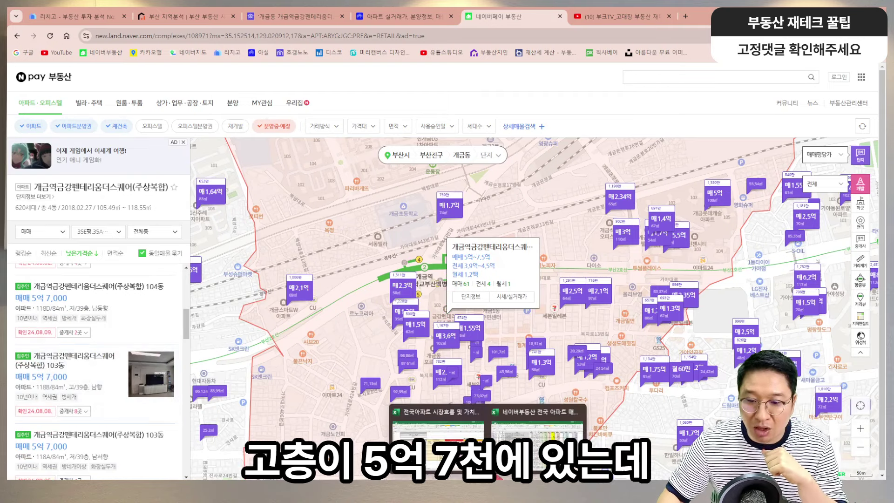
left_click(298, 16)
left_click(577, 246)
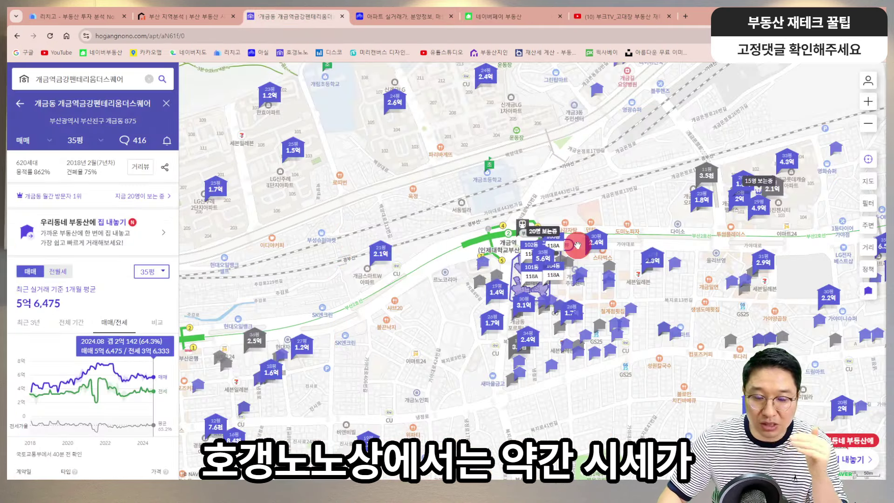
left_click(159, 340)
left_click(191, 319)
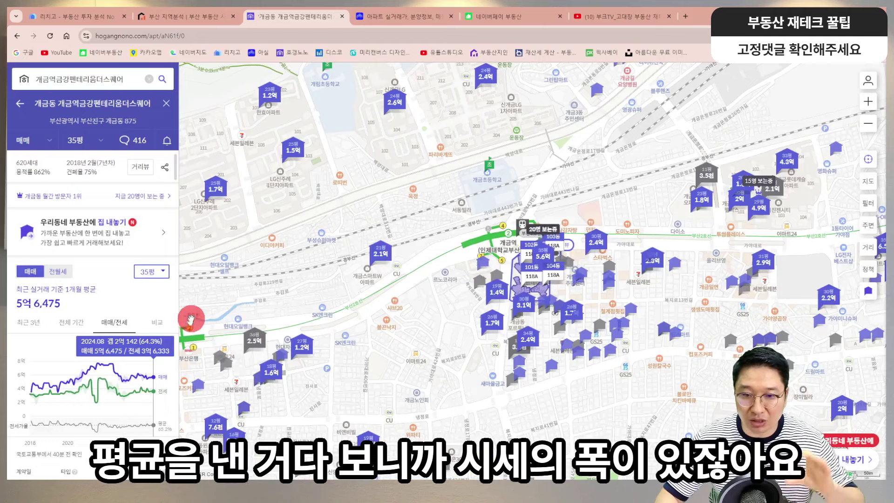
Return to Naver 부동산 and examine the complex's 매매 listings from the cheapest up to the more expensive ones.
left_click(475, 17)
scroll(70, 325, "down", 10)
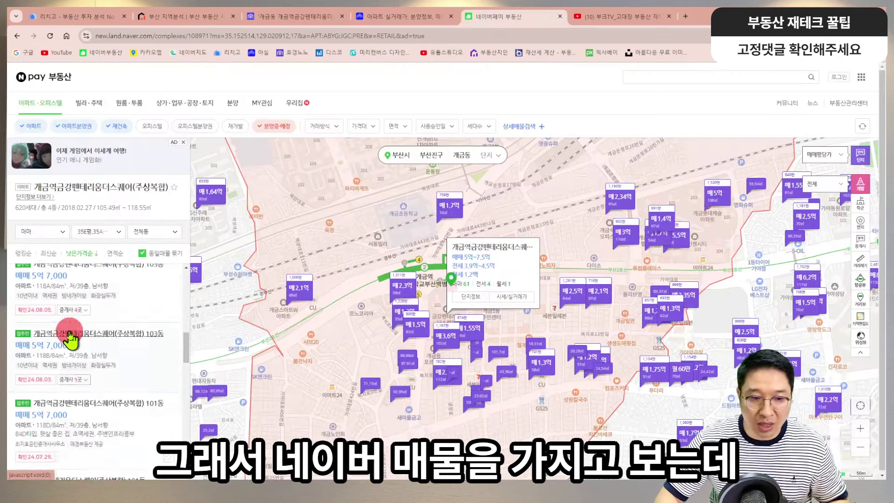
scroll(95, 302, "down", 3)
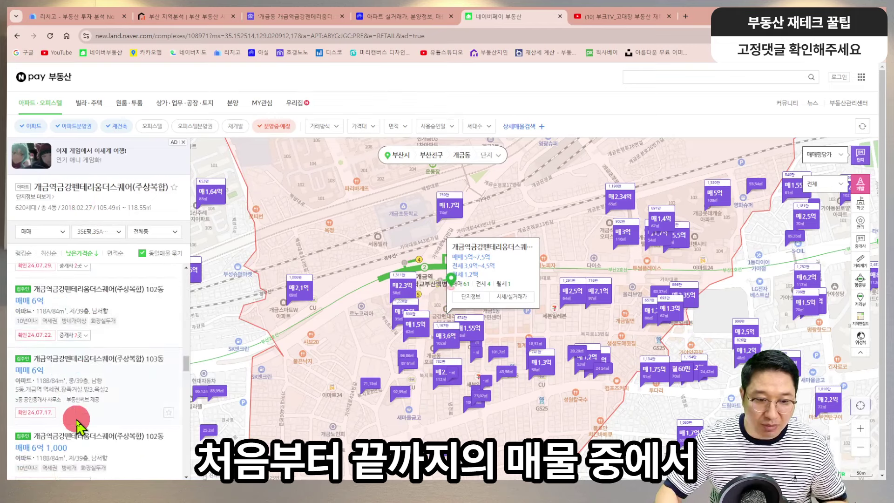
left_click(97, 253)
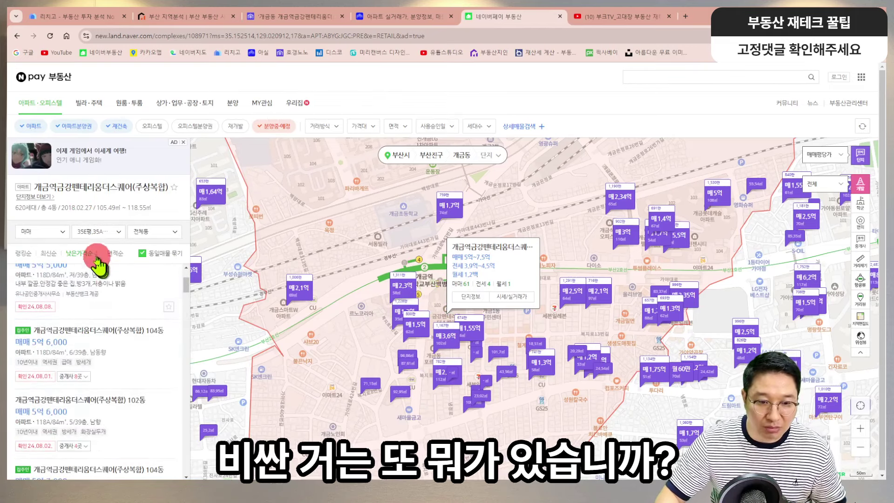
left_click(53, 326)
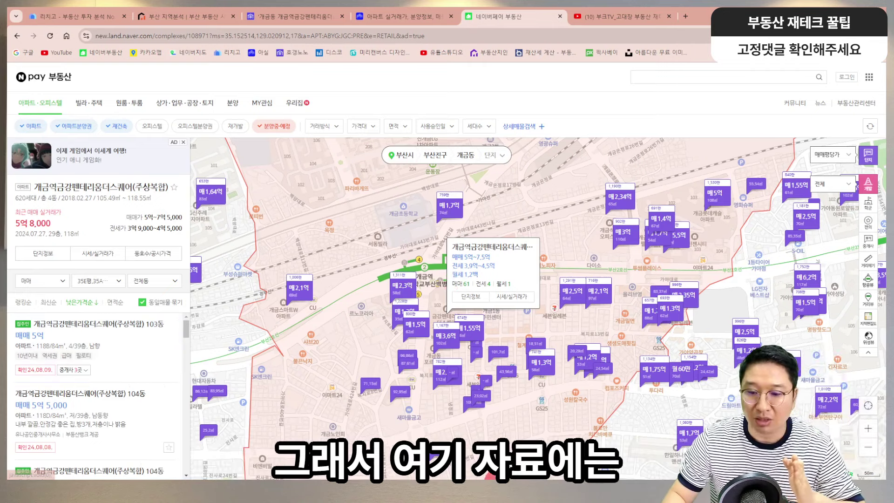
Switch to the 네이버부동산 전국 아파트 매물 workbook in Excel and bring the price columns of the 원본데이터 sheet into view.
left_click(545, 412)
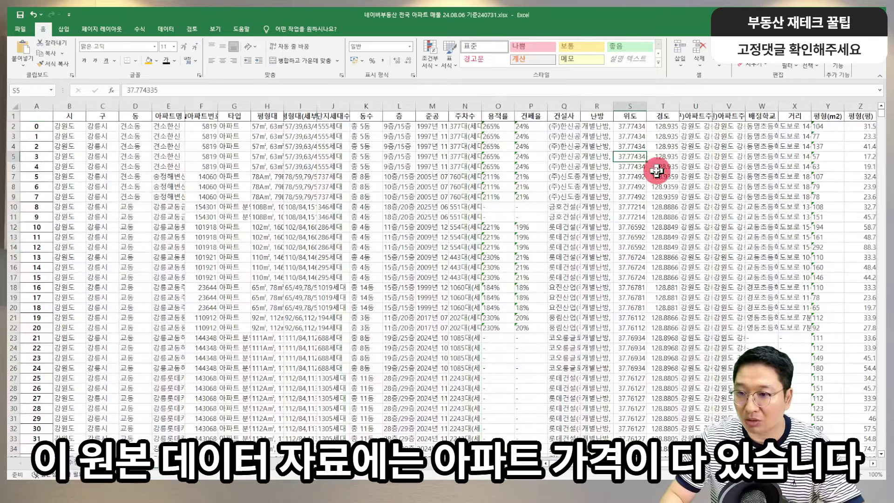
left_click(695, 156)
key("Right")
key("Right")
key("Right")
key("Right")
key("Right")
key("Right")
key("Right")
key("Right")
key("Right")
key("Right")
key("Right")
key("Right")
key("Right")
key("Right")
key("Right")
key("Right")
key("Right")
key("Right")
key("Right")
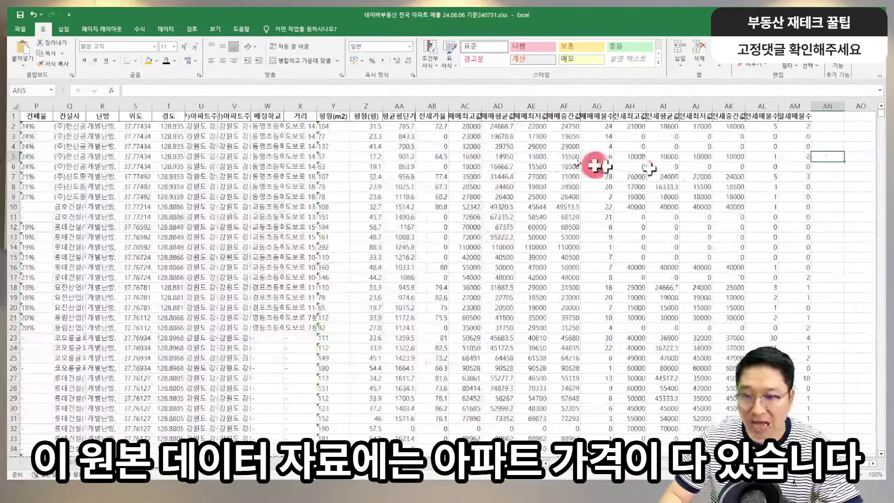
Examine the 매매 and 전세 highest, average, lowest and median price headers and listing-count headers in row 1, through AL1.
left_click(479, 115)
key("Right")
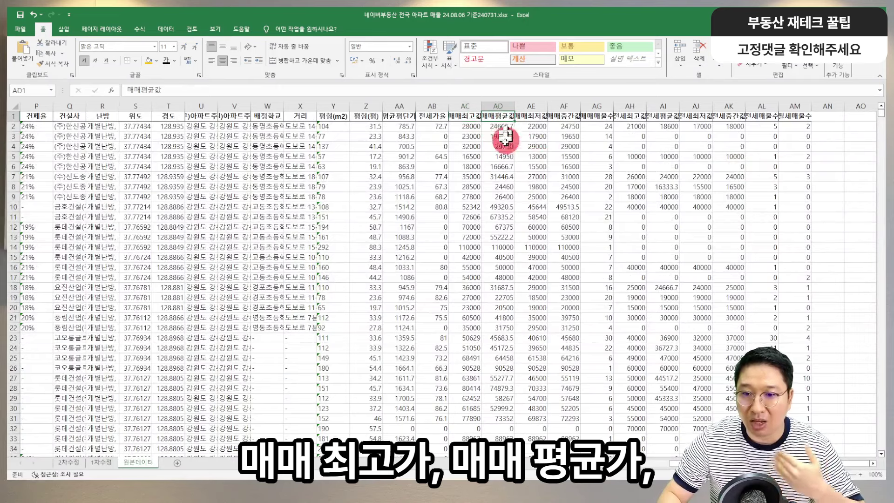
key("Right")
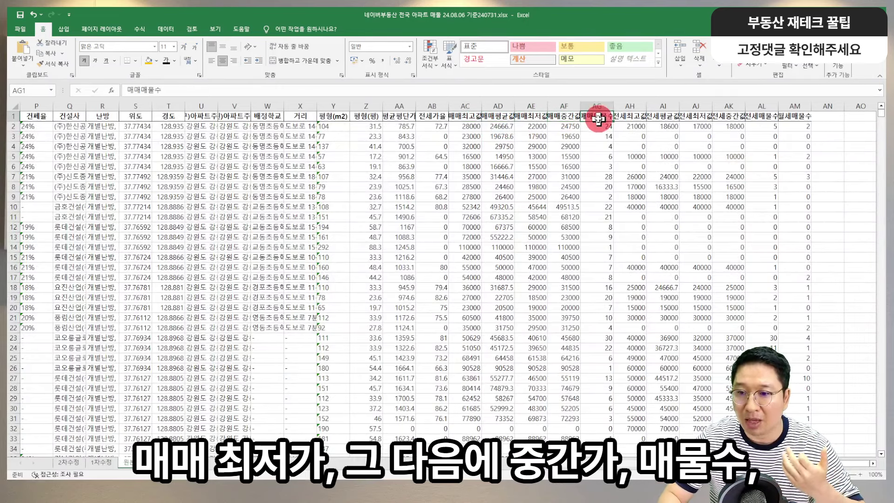
key("Right")
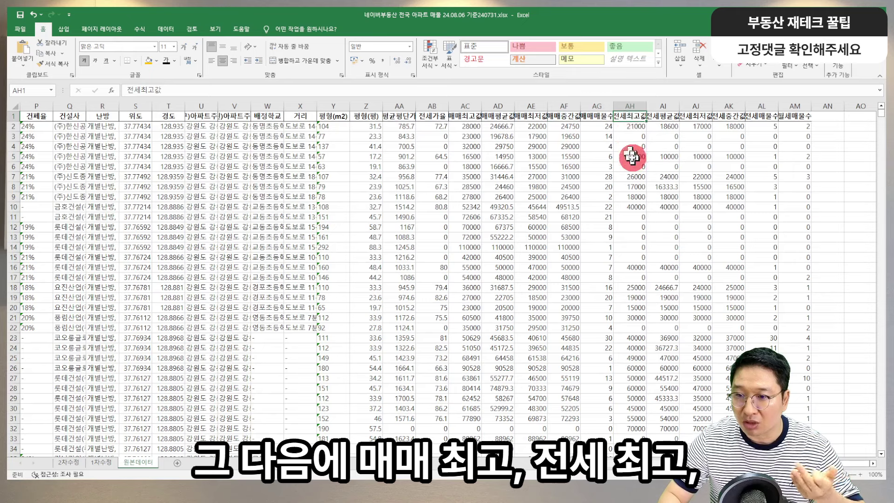
left_click(668, 117)
left_click(700, 118)
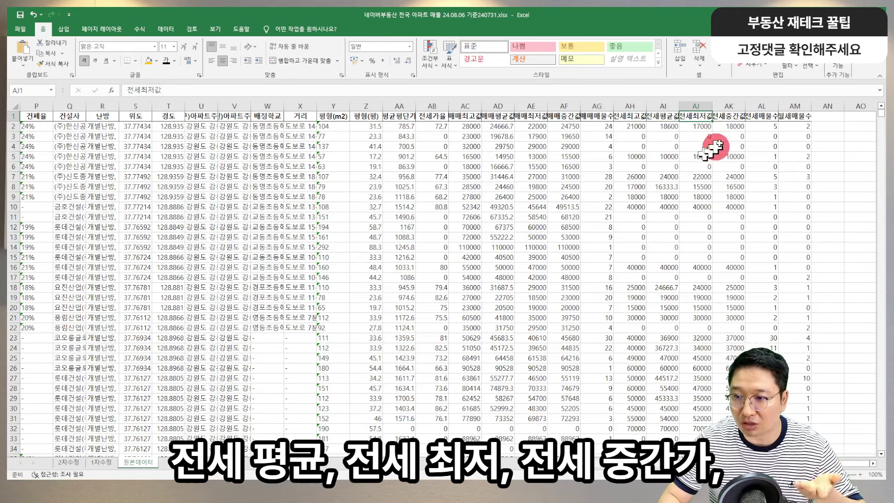
left_click(767, 114)
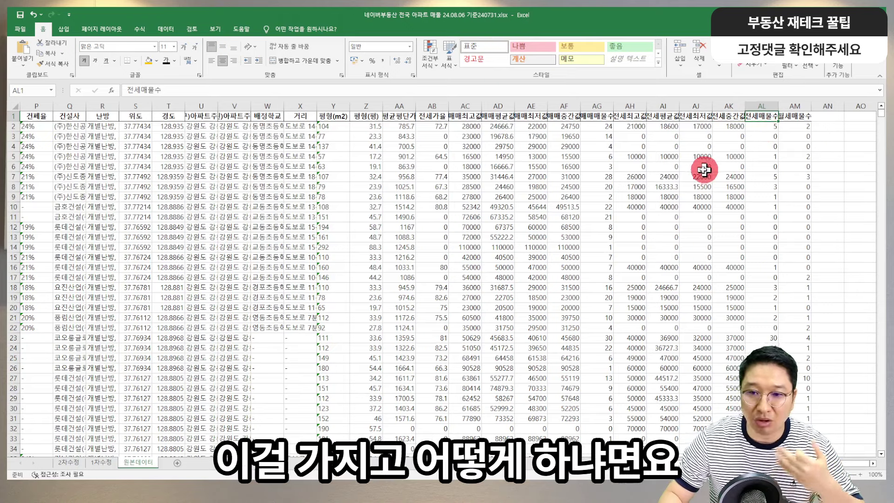
Open the filtered 2차수정 sheet, and select the empty 매매가 cell R15 in the value-analysis workbook.
left_click(101, 462)
left_click(69, 462)
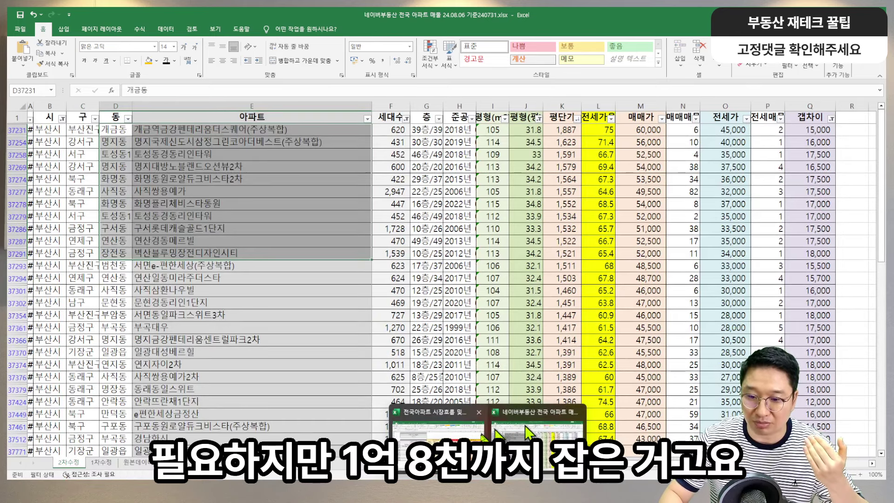
left_click(438, 433)
left_click(362, 228)
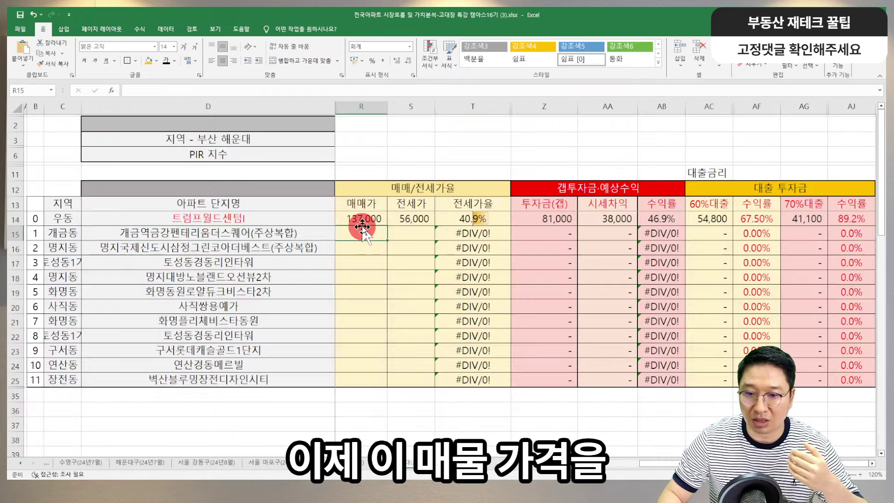
Copy the 11 shortlisted apartments' 매매가 values from M37231:M37291 of the 2차수정 sheet into R15:R25 of the value-analysis workbook.
mouse_move(486, 467)
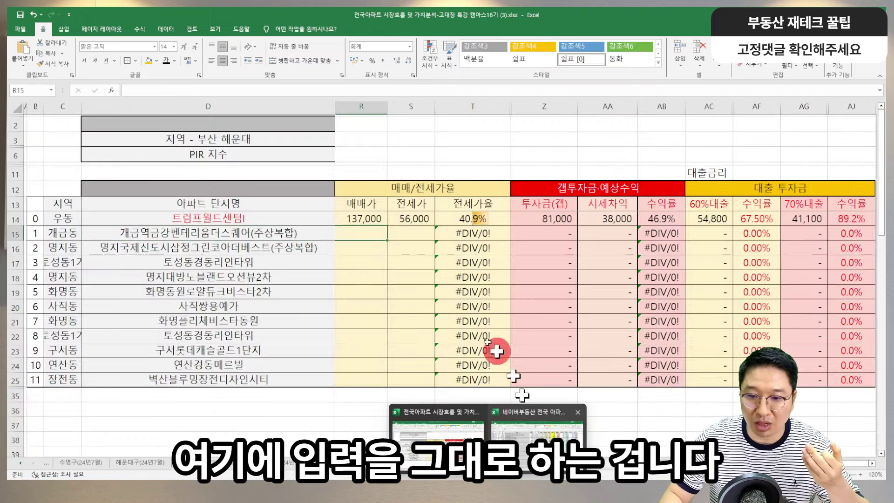
left_click(527, 438)
left_click(426, 166)
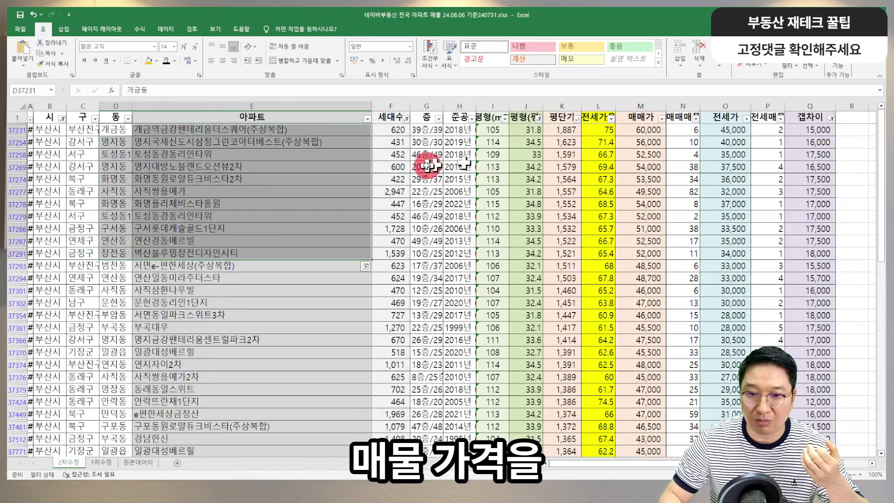
left_click_drag(628, 130, 631, 252)
key("ctrl+c")
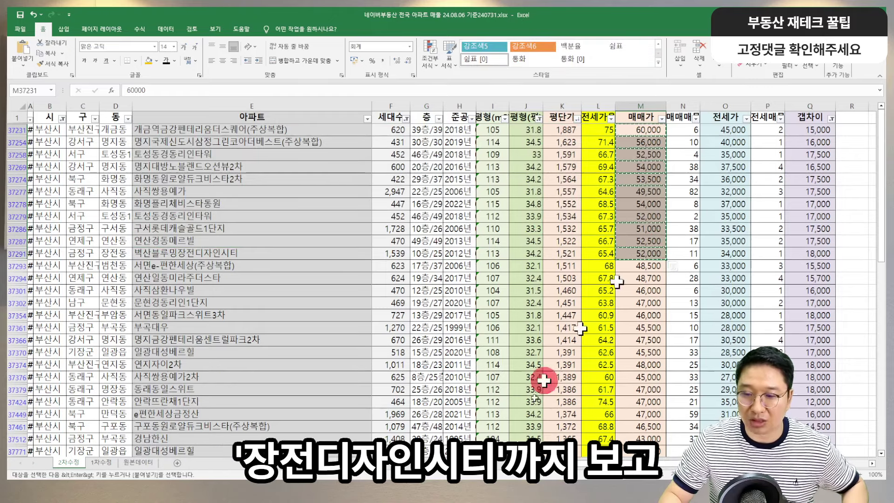
mouse_move(488, 487)
left_click(437, 427)
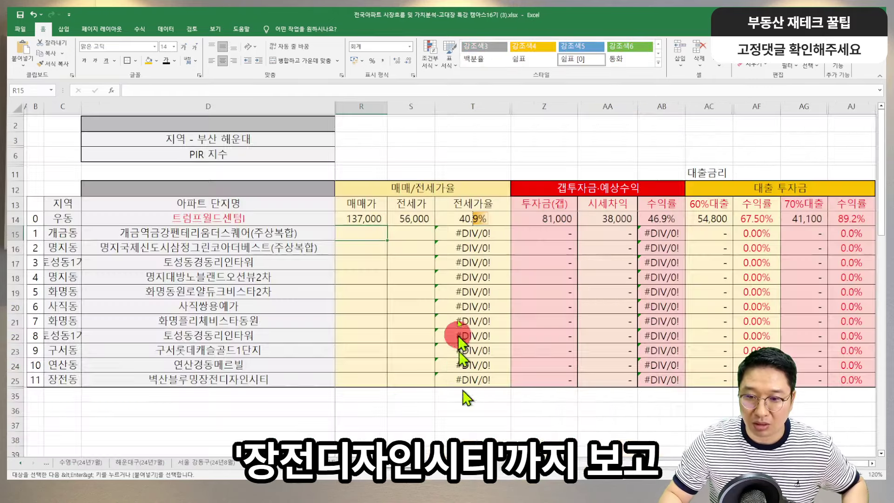
key("ctrl+v")
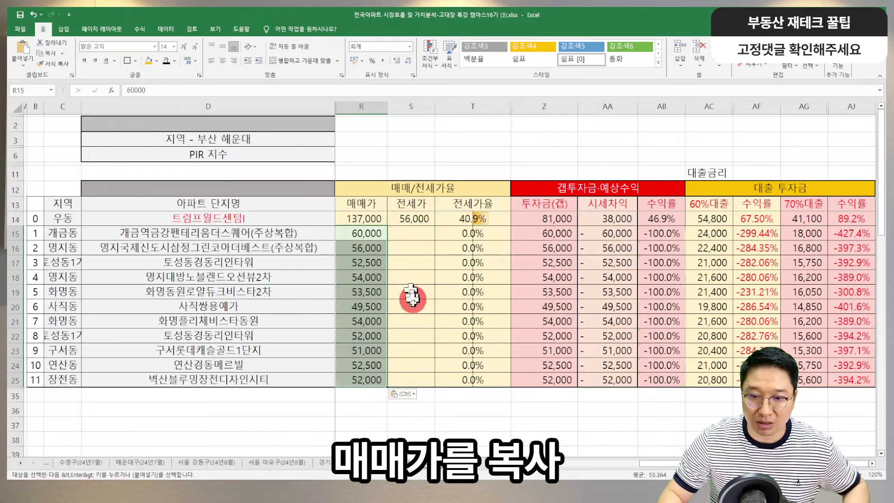
Copy the same apartments' 전세가 values from O37231:O37291 of the 2차수정 sheet into S15:S25 of the value-analysis workbook.
mouse_move(487, 486)
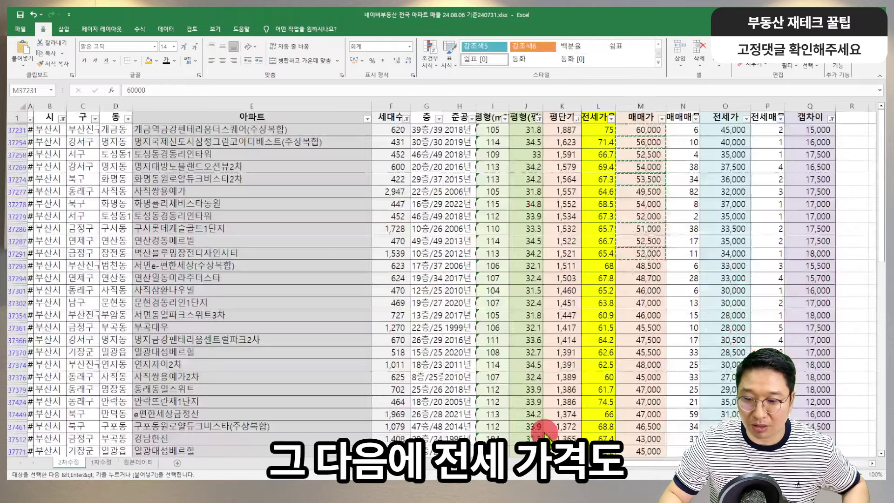
left_click(535, 436)
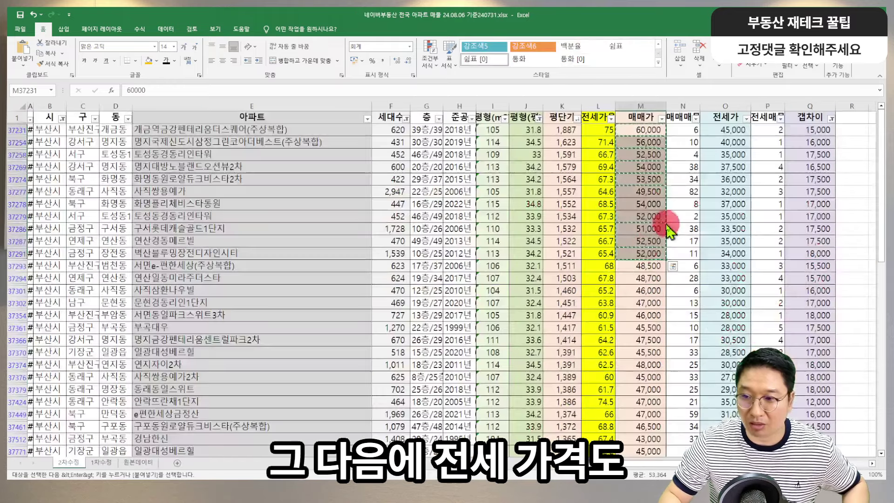
left_click_drag(727, 130, 727, 250)
key("ctrl+c")
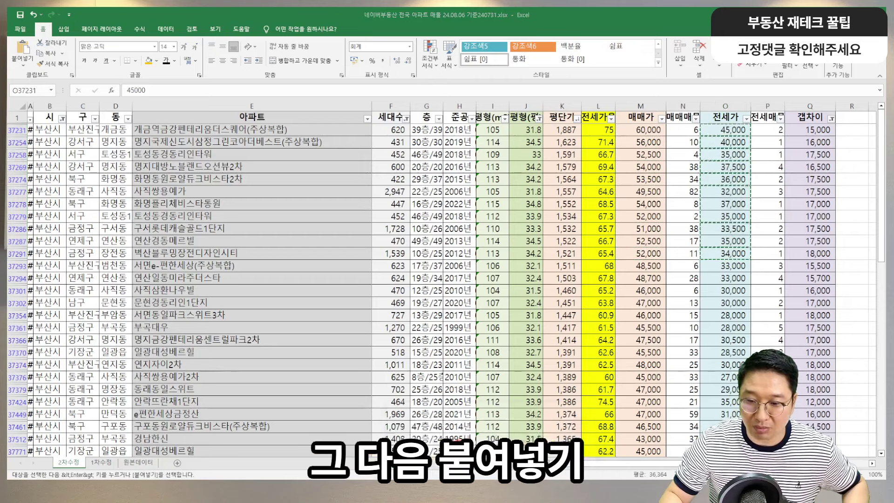
key("alt+Tab")
left_click(633, 225)
left_click(411, 232)
key("ctrl+v")
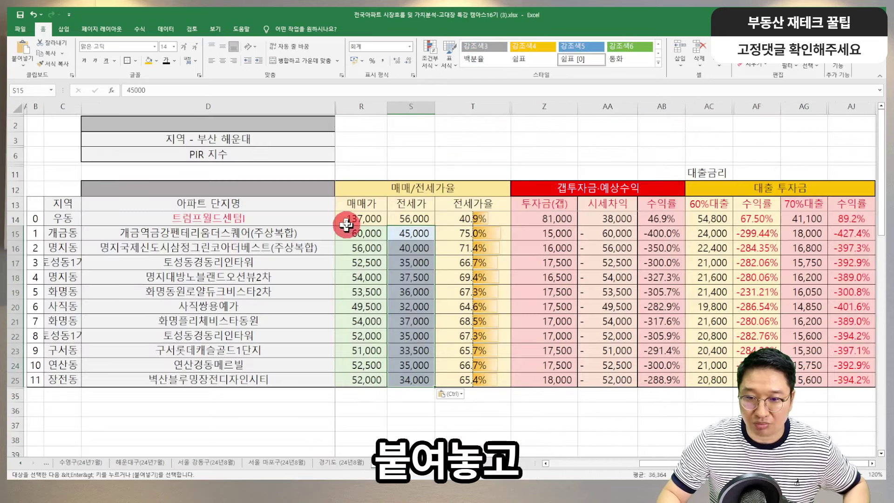
Apply the cell formatting of R14 to the pasted 매매가 and 전세가 values in R15:S25 with Format Painter.
left_click(362, 218)
left_click(52, 64)
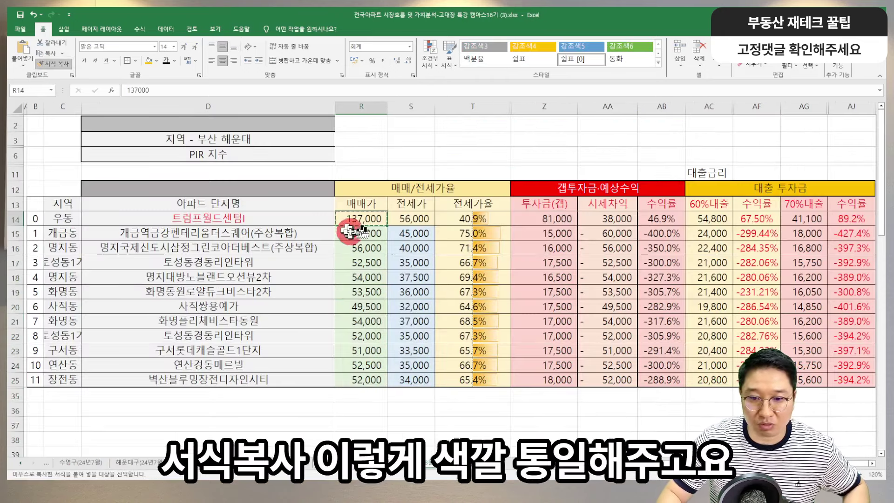
mouse_move(349, 231)
left_mouse_down()
mouse_move(410, 326)
mouse_move(410, 378)
left_mouse_up()
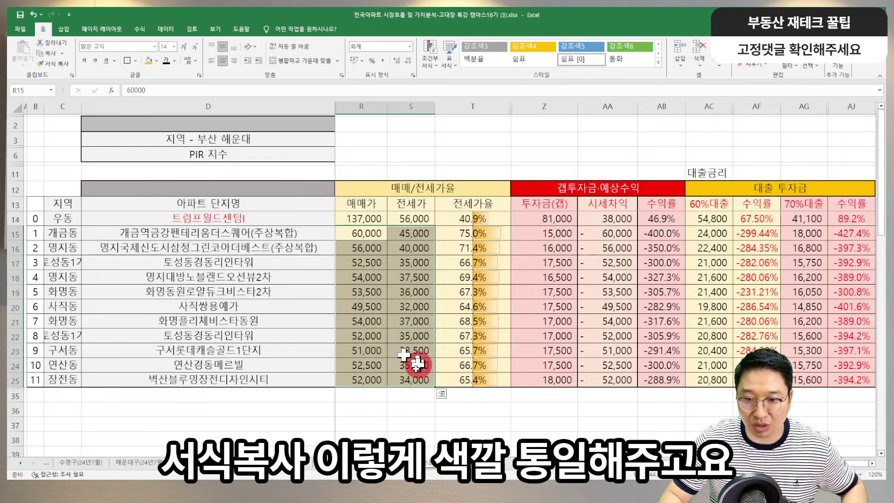
left_click(196, 303)
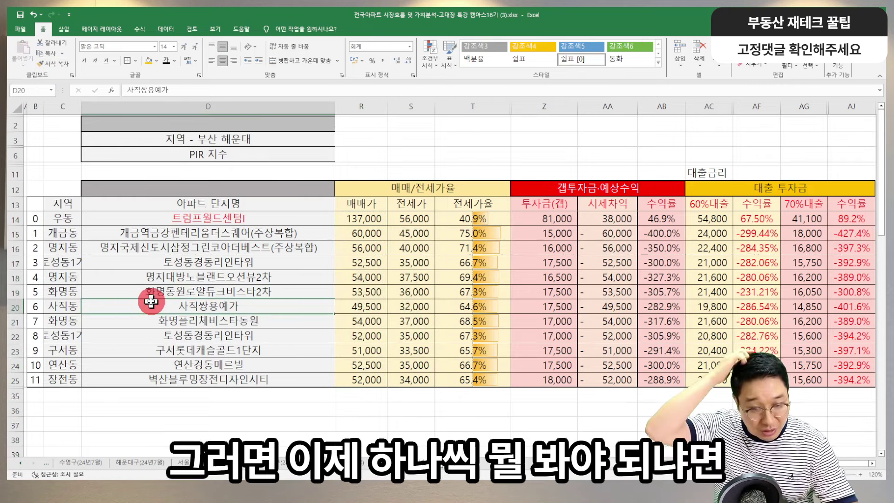
Examine the shortlisted apartments' PIR-based price, overvaluation index, drop-from-peak and jeonse-ratio columns in the value-analysis sheet.
left_click(196, 233)
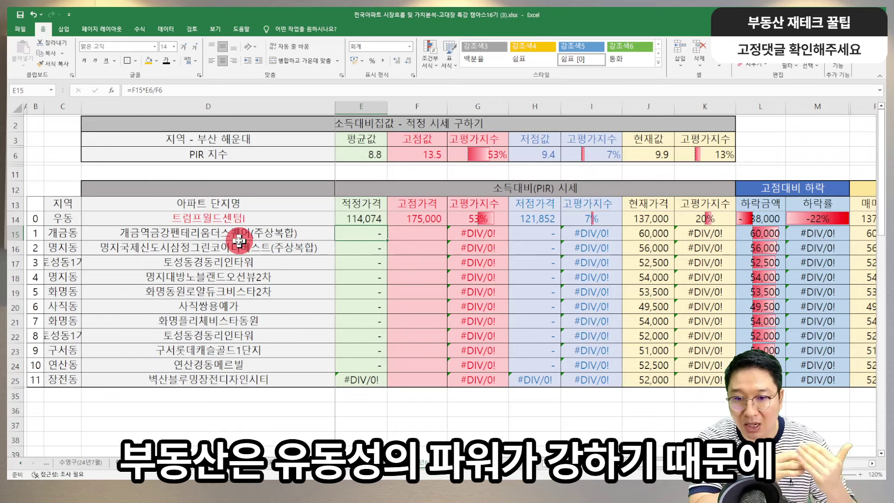
left_click(294, 141)
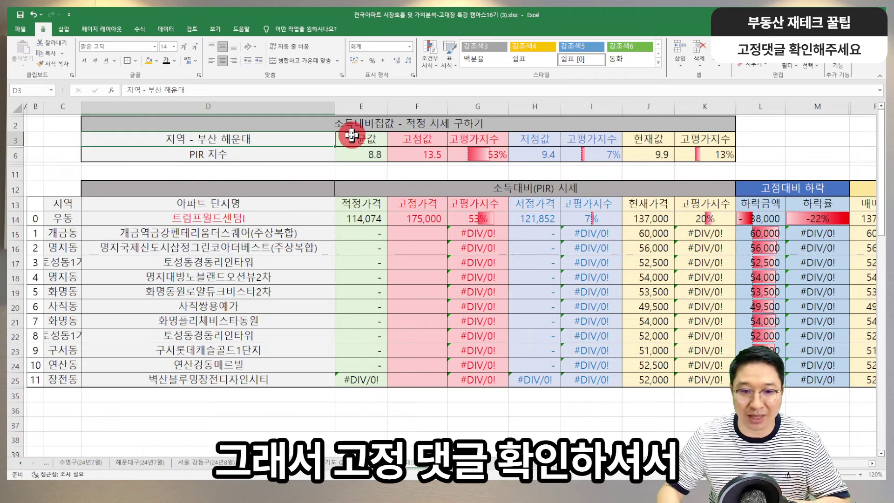
left_click(294, 228)
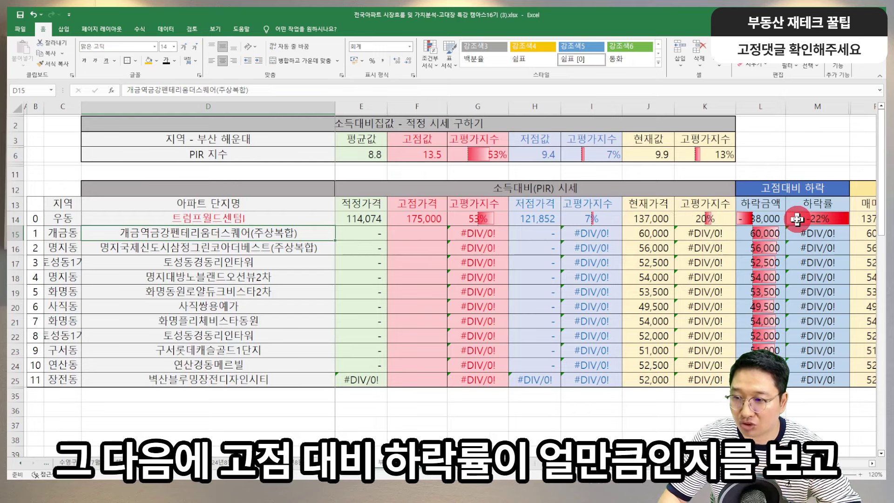
key("Right")
key("Right")
key("Right")
key("Right")
key("Right")
key("Right")
key("Right")
key("Right")
key("Right")
key("Right")
key("Right")
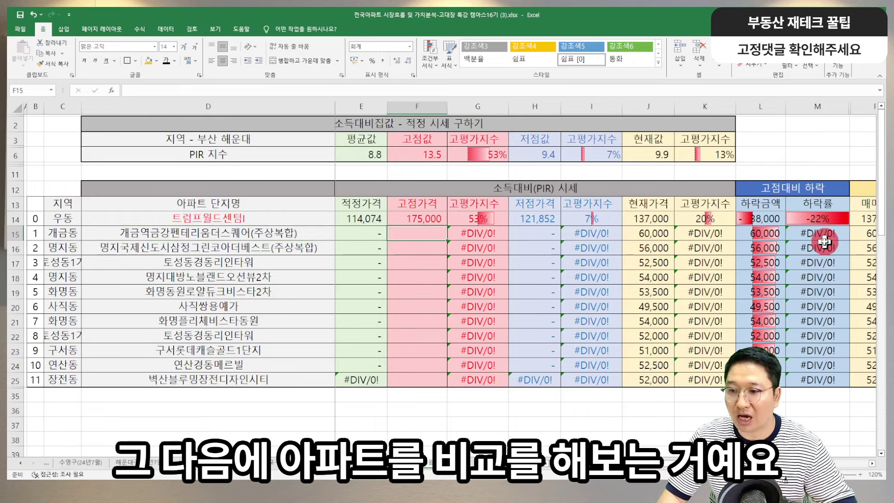
key("Right")
key("Right")
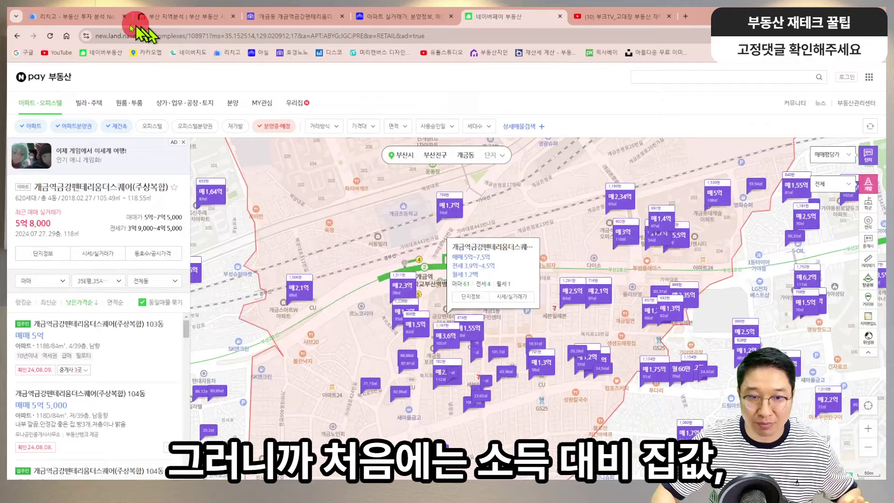
View the Richgo map and the filtered listings workbook, then select apartment names D15:D25 in the value-analysis workbook.
left_click(88, 17)
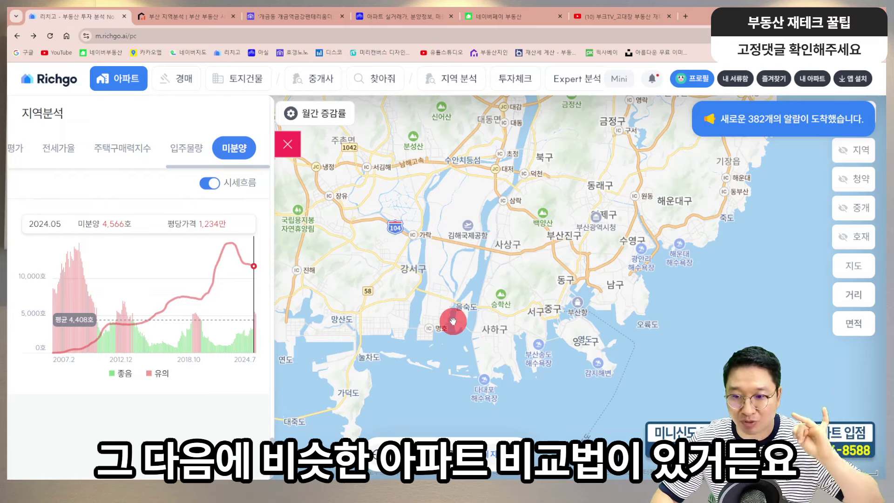
mouse_move(503, 476)
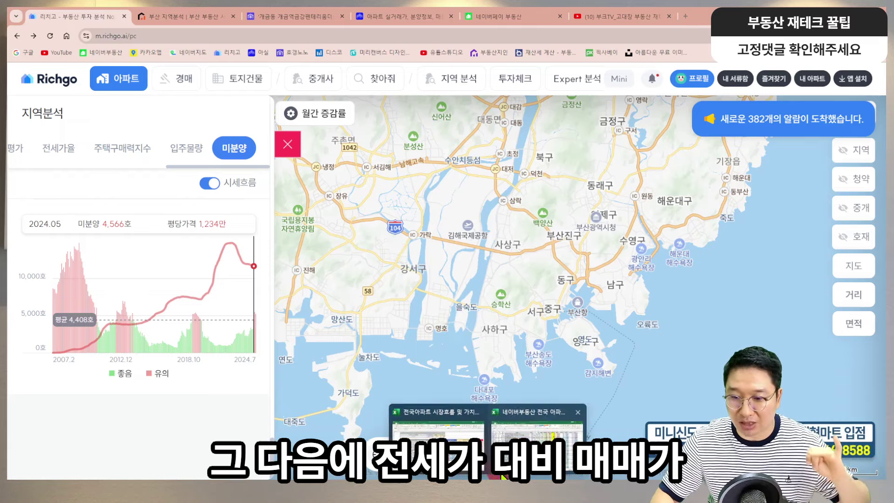
left_click(536, 444)
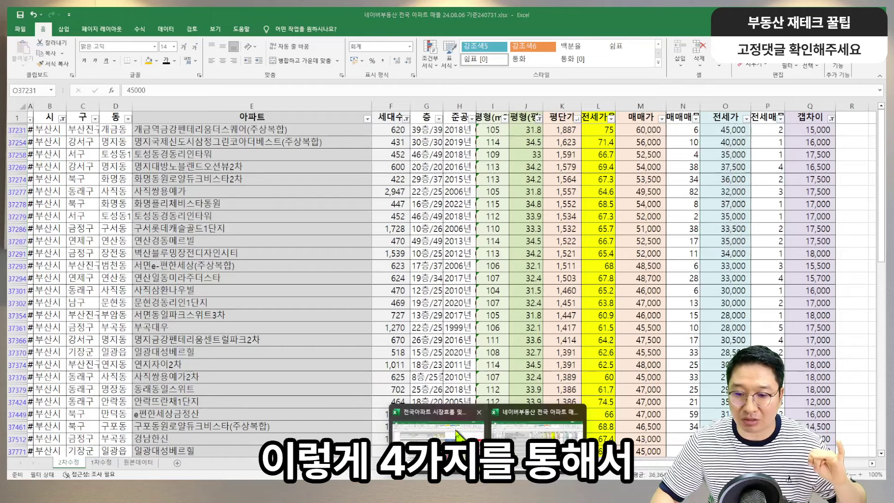
left_click(400, 444)
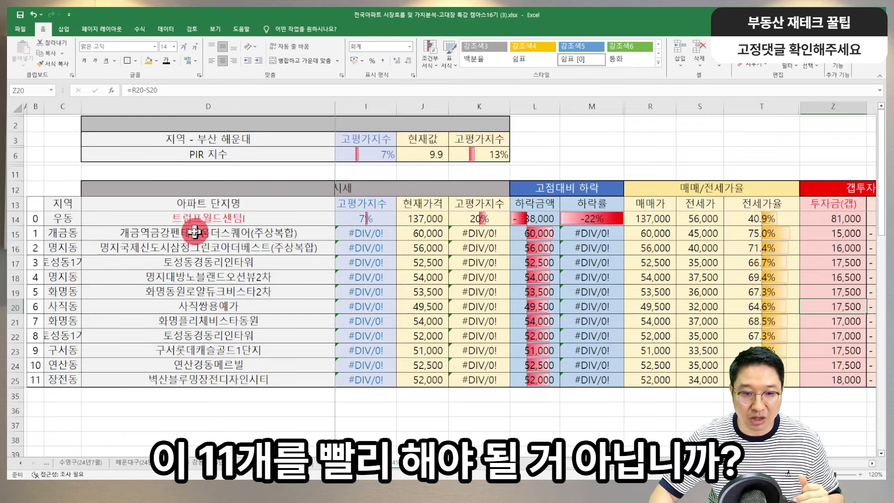
left_click_drag(194, 232, 208, 379)
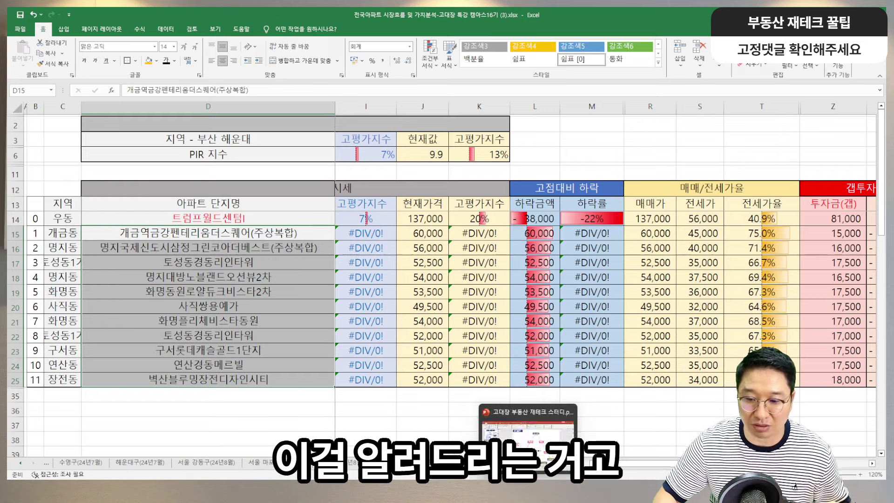
Switch to Richgo in the browser, return to its main map, and open the 단지비교 comparison tool.
left_click(508, 486)
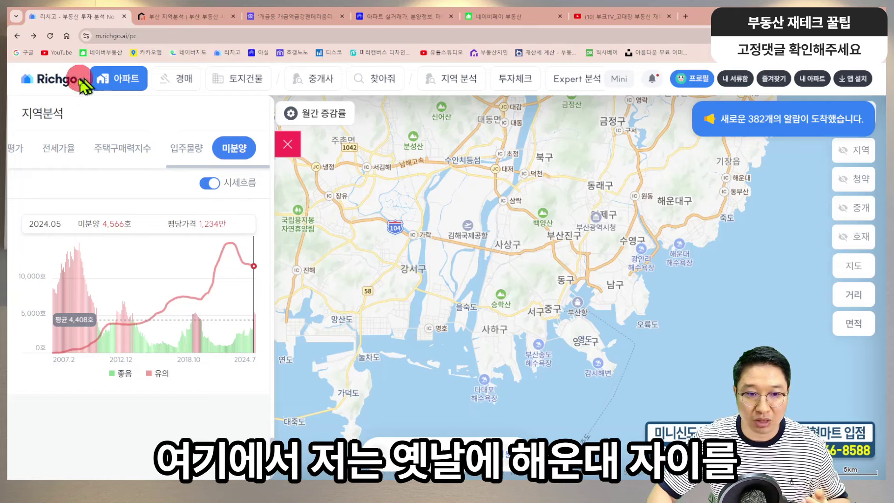
left_click(63, 88)
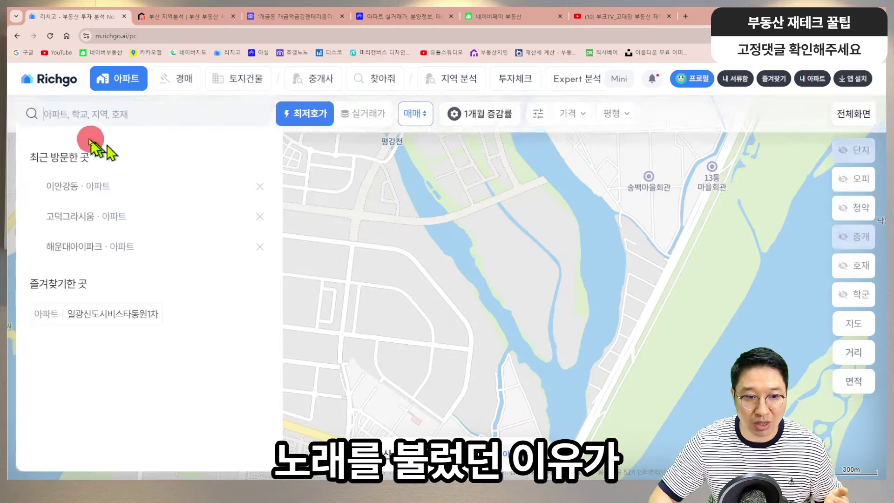
left_click(59, 80)
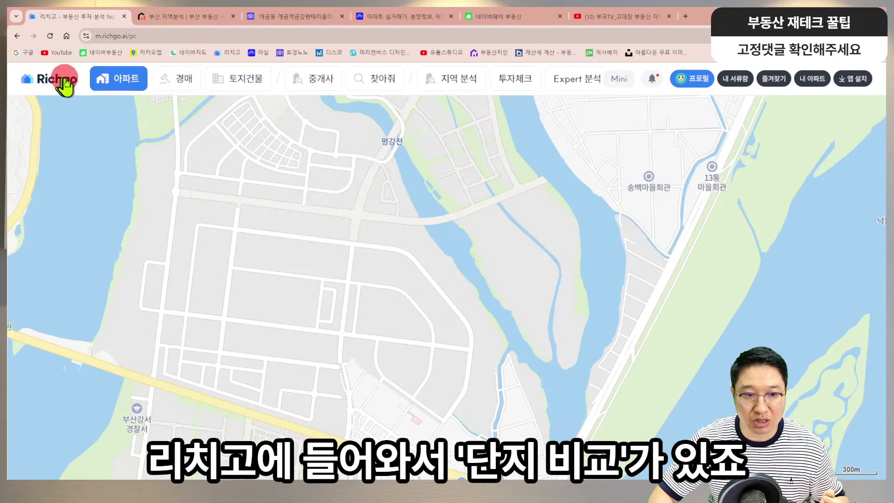
left_click(349, 202)
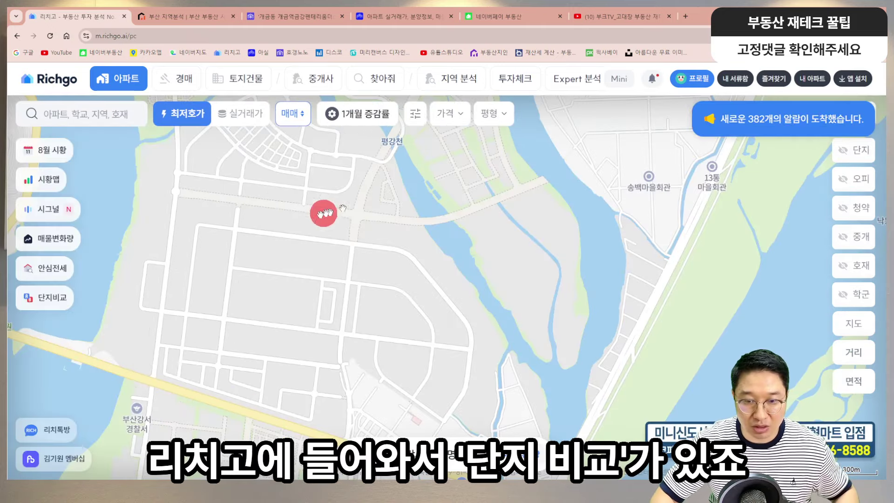
left_click(46, 298)
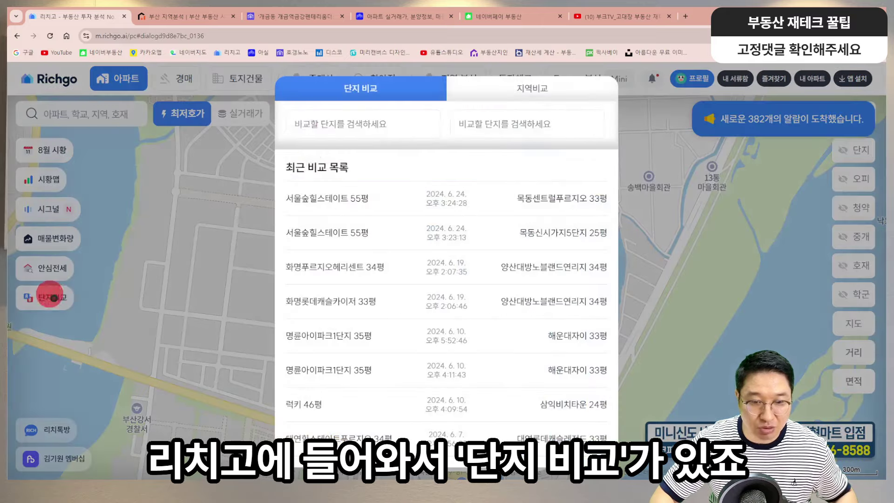
Search for 사직동 롯데캐슬 and choose 사직롯데캐슬더클래식 33평 as the first complex to compare.
left_click(334, 117)
type("ㅅ")
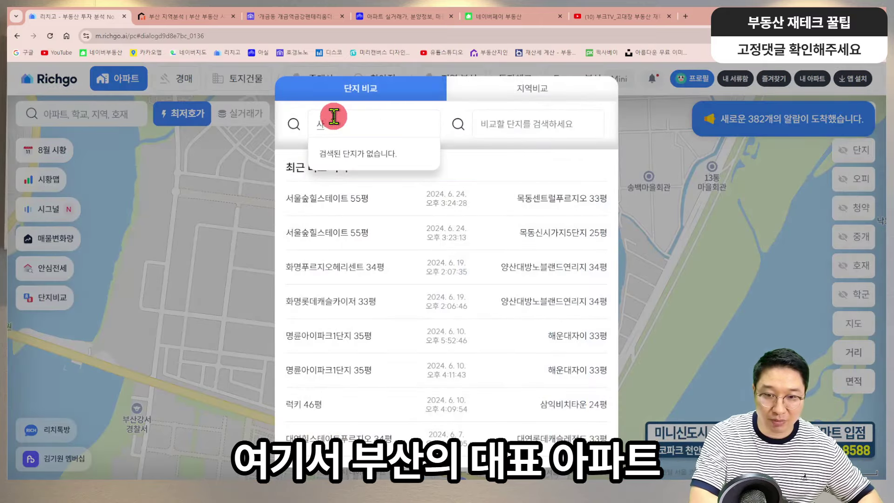
type("직동 롯데캐슬")
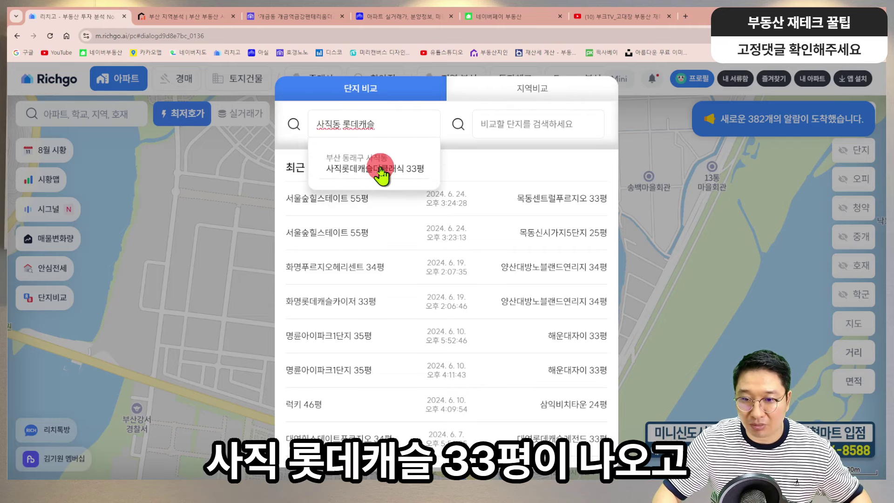
left_click(380, 175)
Search for 해운대자이 and choose 해운대자이 33평 as the second complex to compare.
left_click(499, 114)
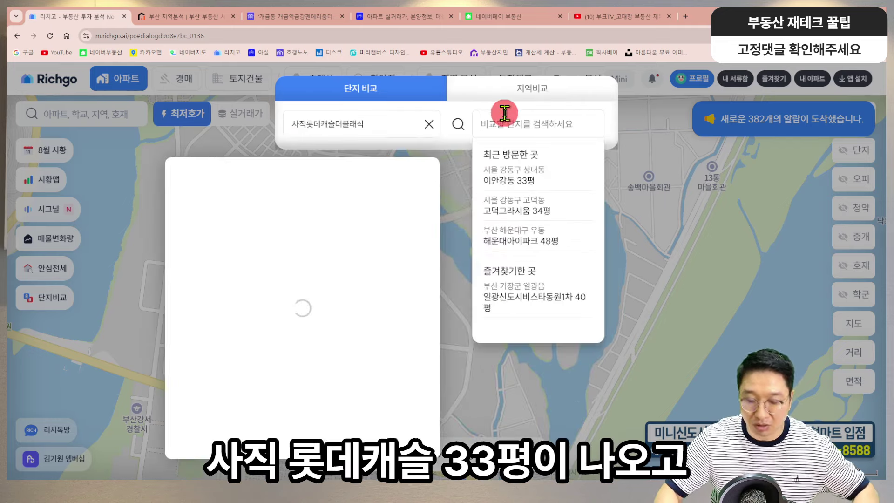
type("ㅎ")
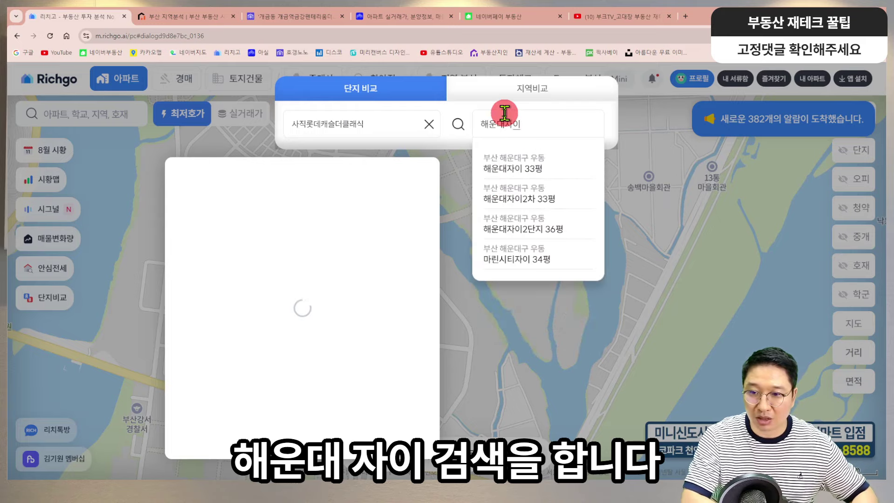
left_click(519, 166)
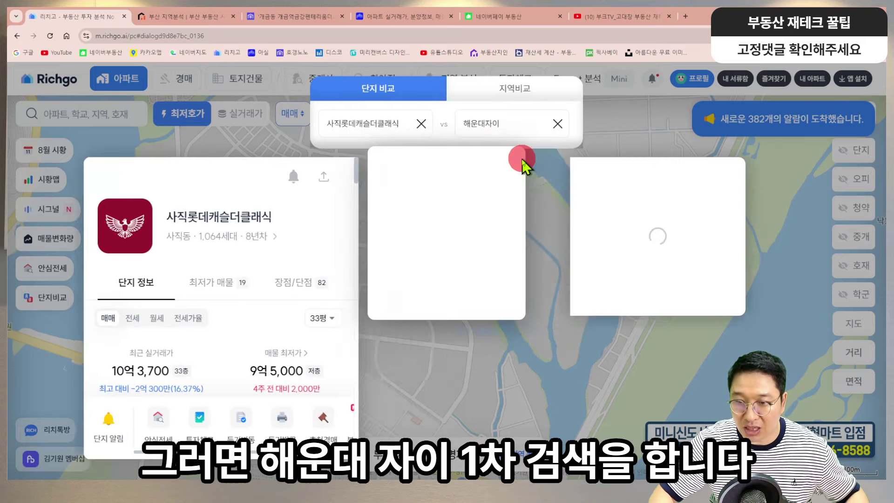
Switch to the 아실 site and filter its 순위분석 highest-price ranking to 부산 apartments of 31평 ~ 35평.
left_click(389, 17)
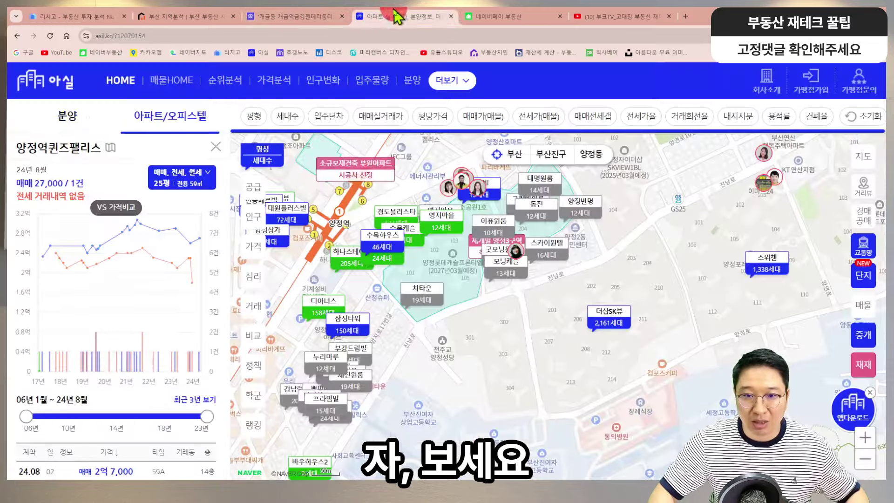
left_click(235, 81)
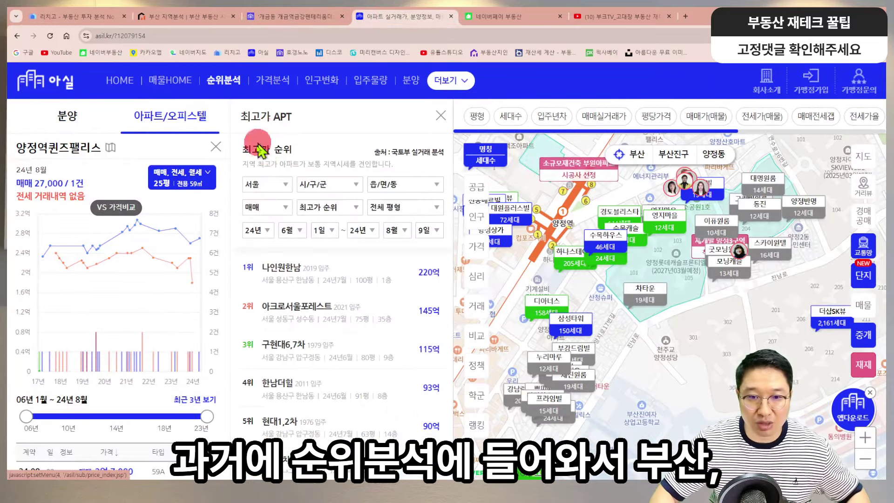
left_click(272, 185)
left_click(251, 216)
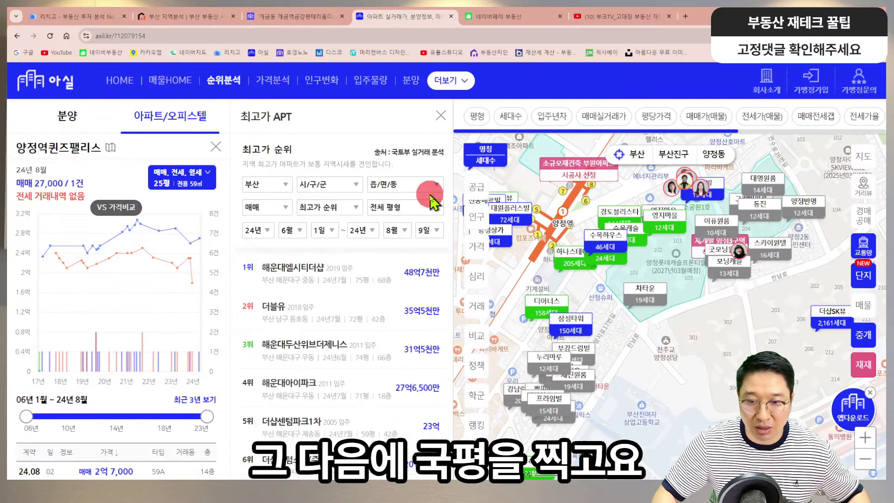
left_click(410, 207)
left_click(408, 303)
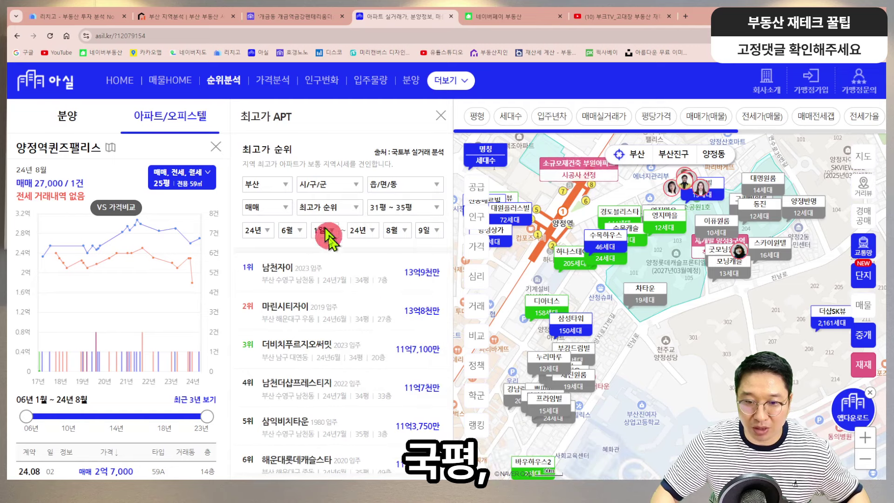
Set the start of the ranking period to 21년 1월, dismissing the query-period notices.
left_click(268, 235)
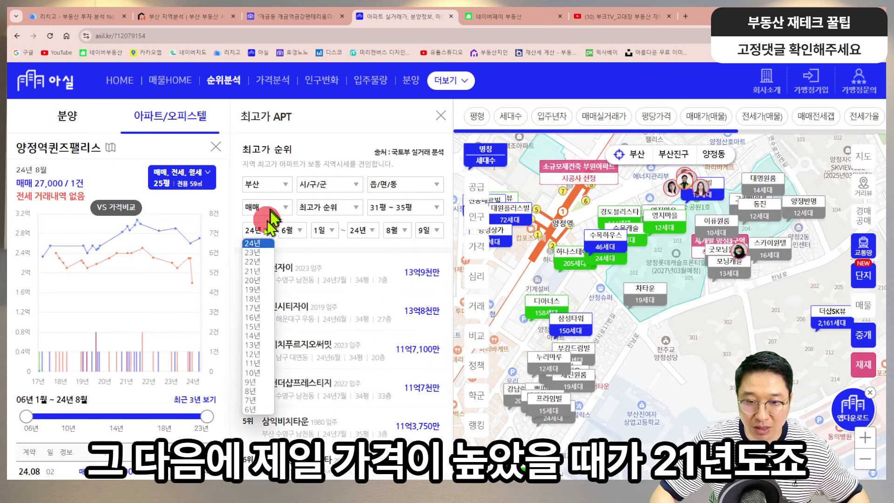
left_click(284, 254)
left_click(525, 103)
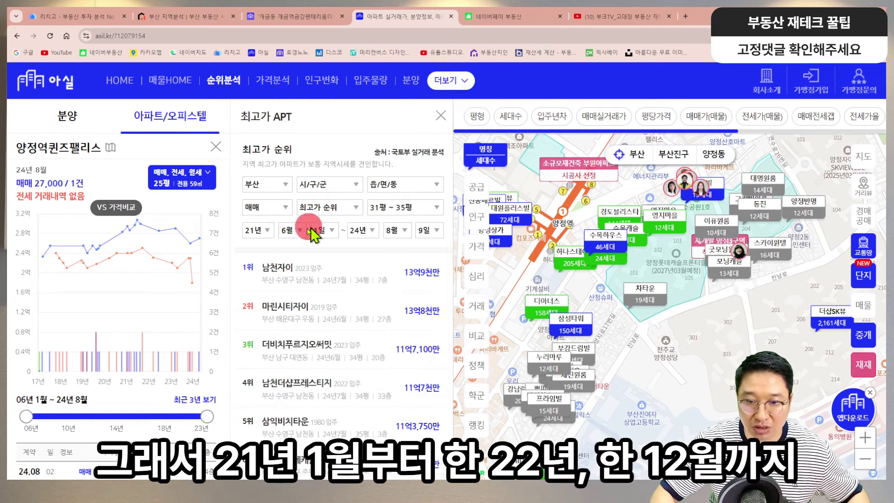
left_click(297, 230)
left_click(300, 244)
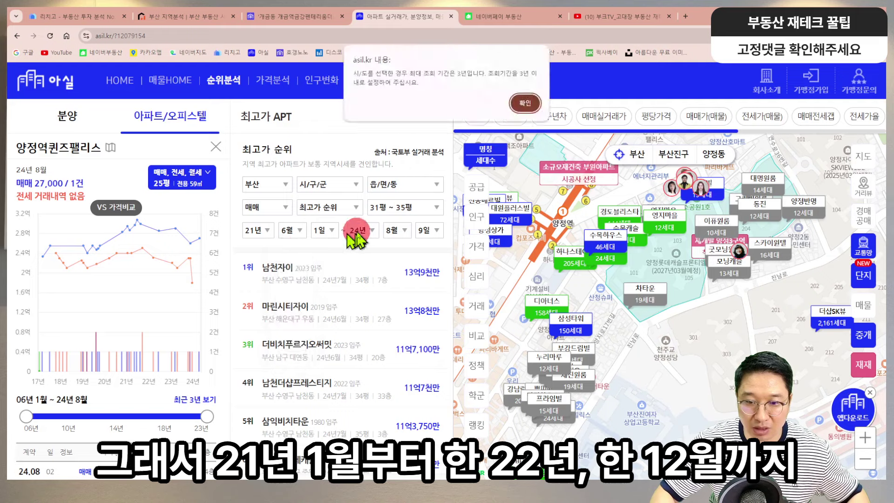
left_click(524, 102)
Set the end of the ranking period to 22년 12월 and change its start year to 20년.
left_click(358, 230)
left_click(359, 262)
left_click(396, 230)
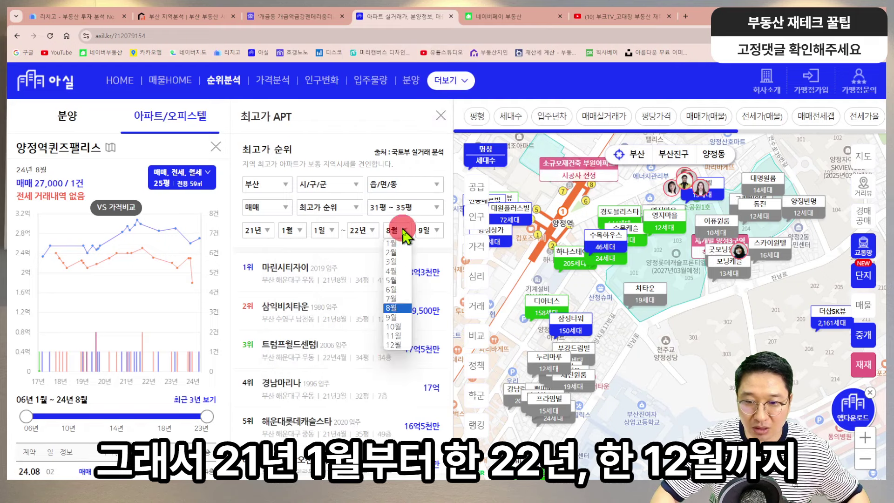
left_click(395, 345)
left_click(257, 230)
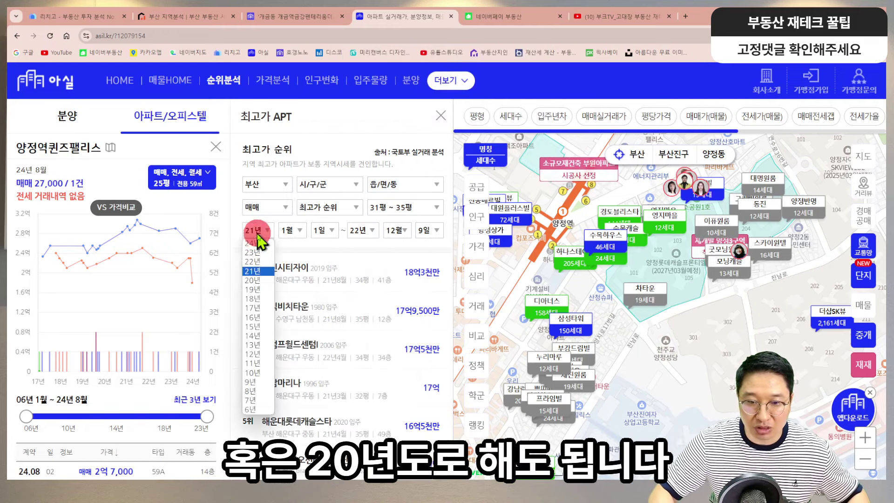
left_click(252, 280)
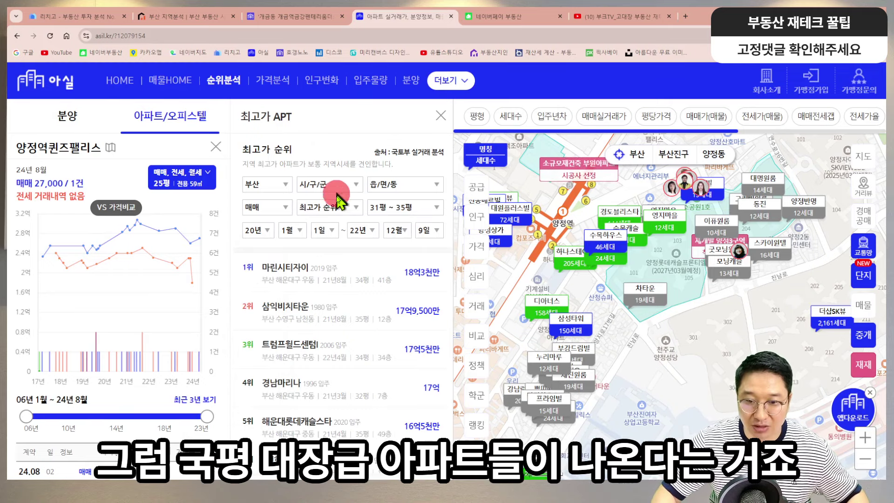
Find 롯데캐슬더클래식 and 해운대자이1단지 in the ranking and mark their entries and peak prices in red for comparison.
scroll(334, 308, "down", 1)
scroll(334, 308, "down", 15)
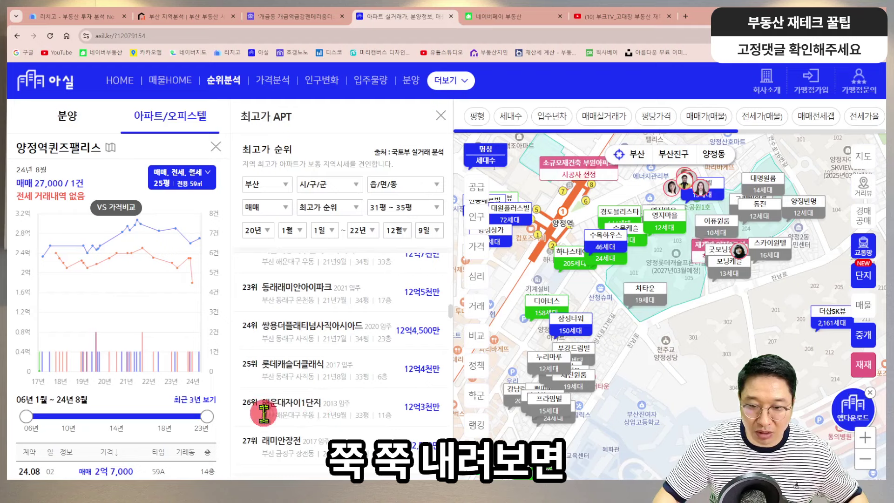
left_click_drag(259, 391, 441, 382)
left_click_drag(421, 348, 263, 354)
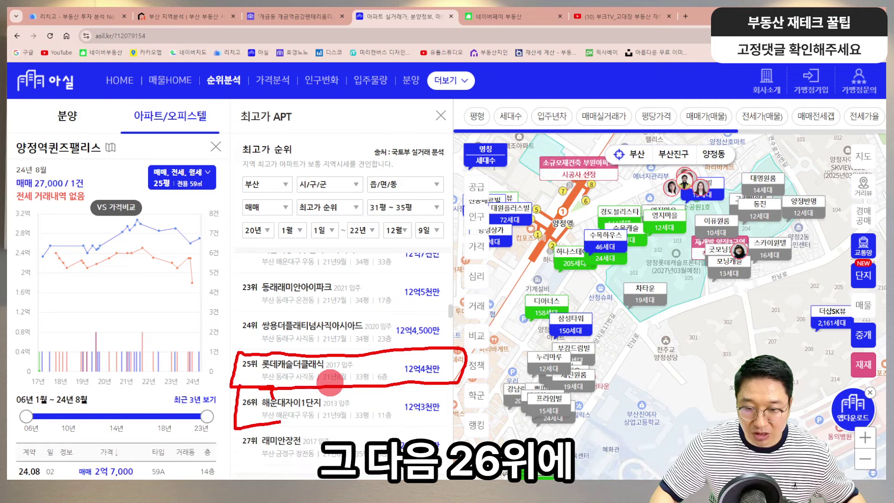
mouse_move(281, 422)
left_mouse_down()
mouse_move(424, 422)
mouse_move(466, 393)
mouse_move(450, 387)
mouse_move(415, 427)
left_mouse_up()
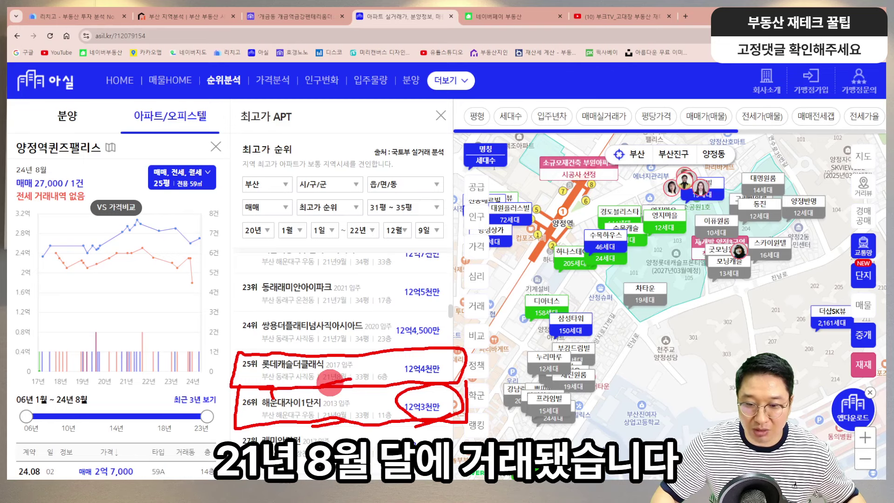
left_click_drag(373, 381, 368, 416)
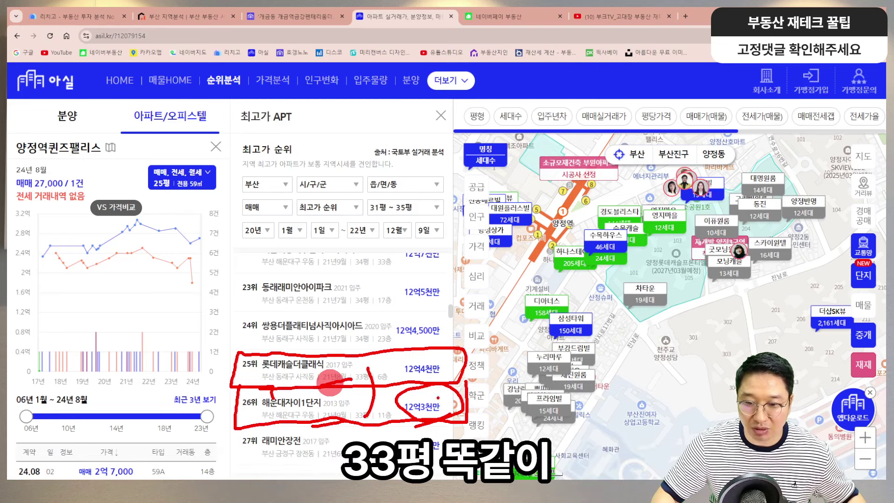
mouse_move(448, 397)
left_mouse_down()
mouse_move(392, 397)
mouse_move(458, 404)
left_mouse_up()
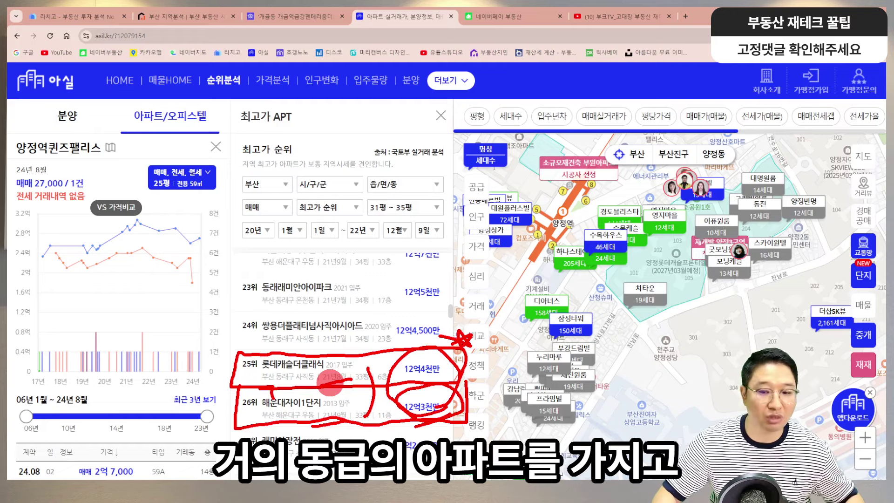
Clear the red markings, switch to the Richgo comparison and show the price chart for the 전체 period.
key("Escape")
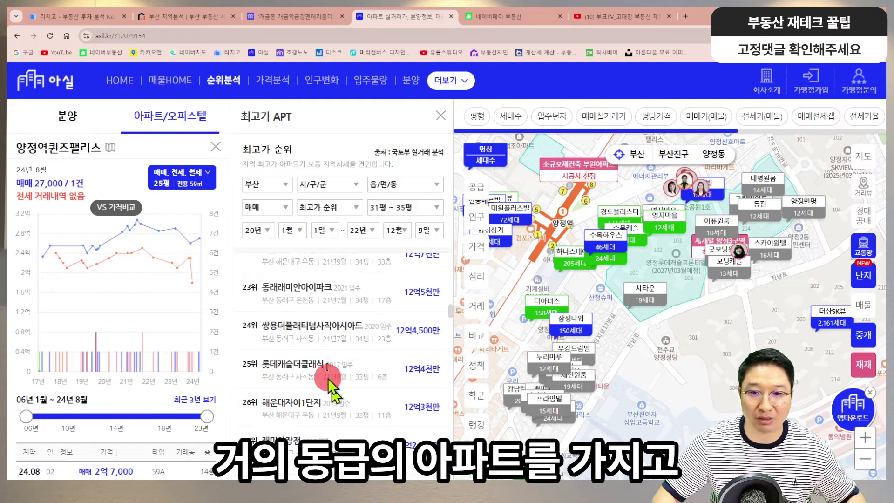
left_click(73, 21)
left_click(399, 246)
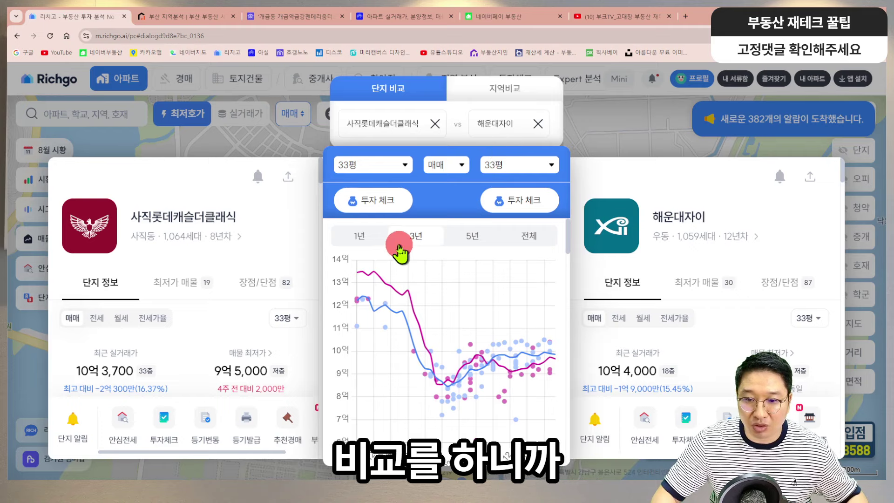
left_click(520, 244)
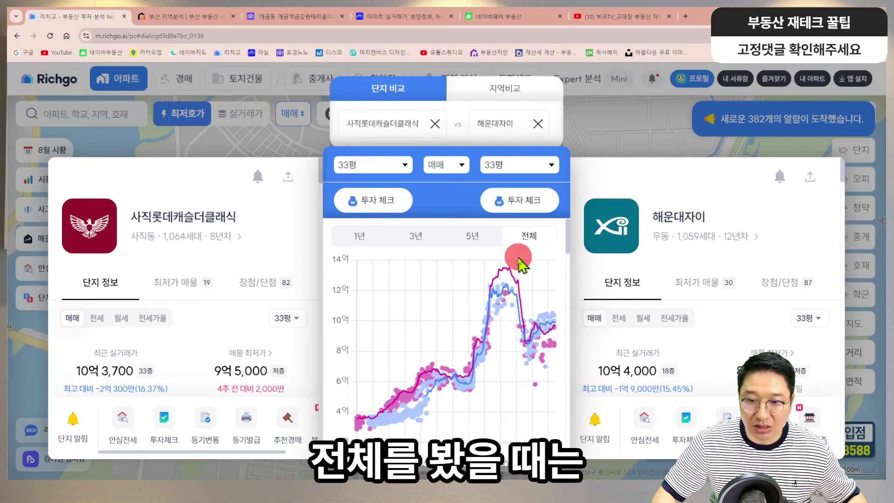
scroll(535, 289, "down", 1)
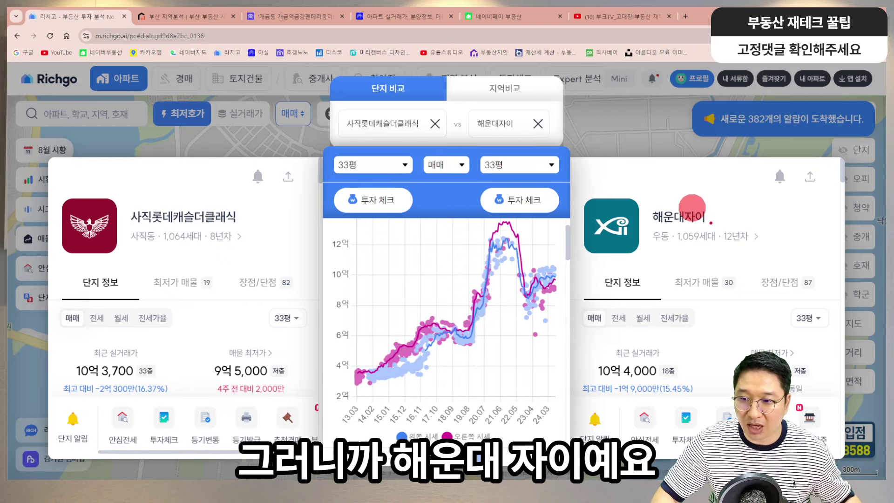
Circle 해운대자이 and 사직롯데캐슬더클래식 in red, link the blue 왼쪽 시세 legend entry to its complex, and clear the marks.
mouse_move(693, 244)
left_mouse_down()
mouse_move(724, 205)
mouse_move(696, 240)
left_mouse_up()
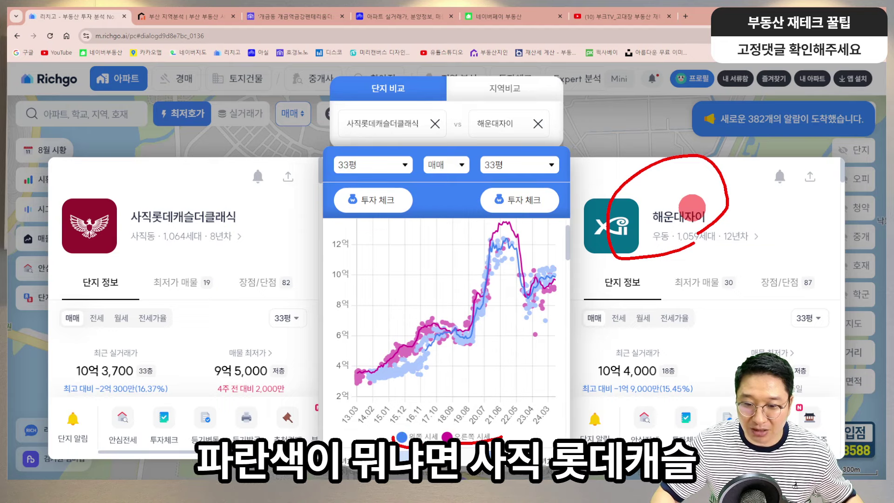
left_click_drag(395, 436, 443, 440)
left_click_drag(179, 271, 208, 263)
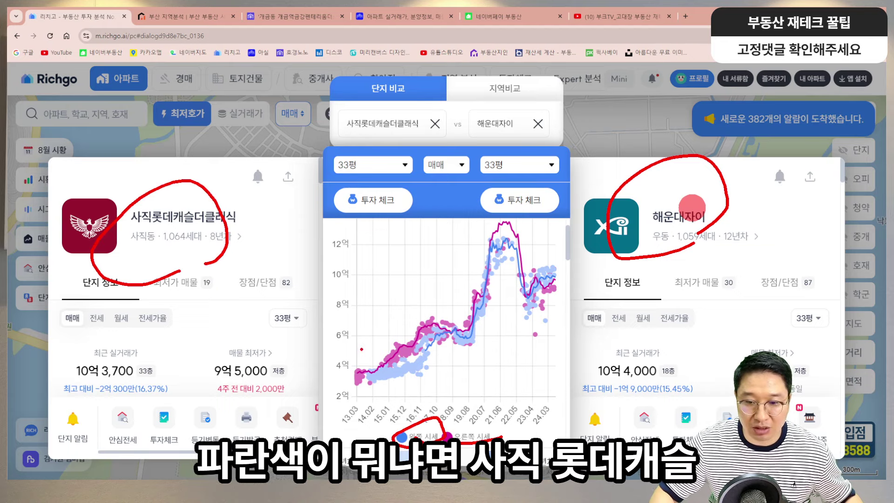
left_click_drag(362, 348, 276, 339)
left_click_drag(297, 307, 275, 340)
left_click_drag(288, 304, 288, 345)
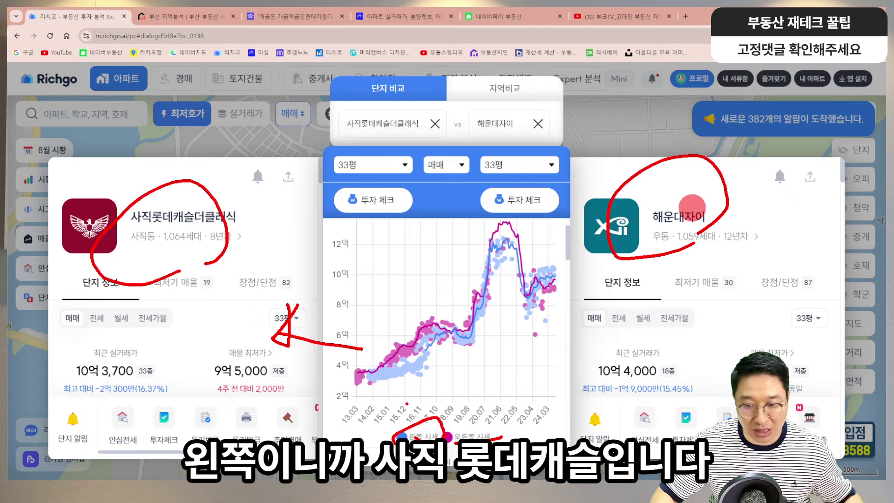
key("Escape")
Mark both complexes' names and their price peaks, trough and rebound on the chart in red, and clear the marks.
mouse_move(455, 337)
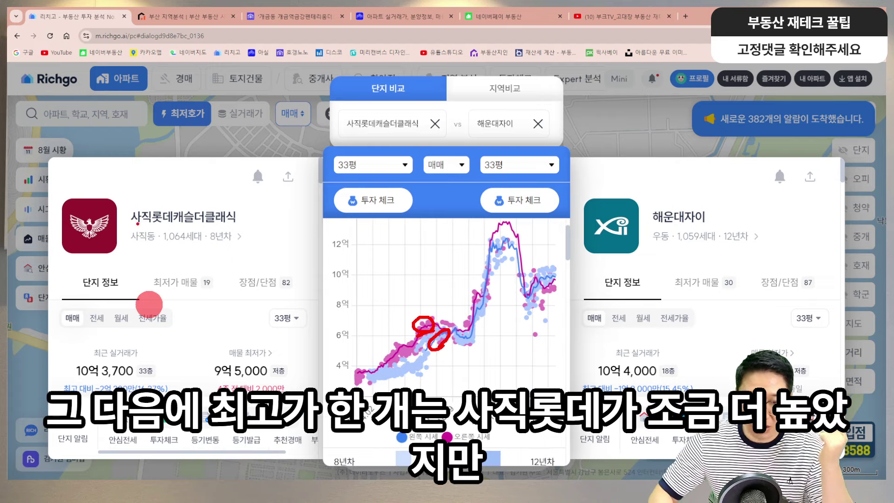
left_click_drag(138, 224, 197, 217)
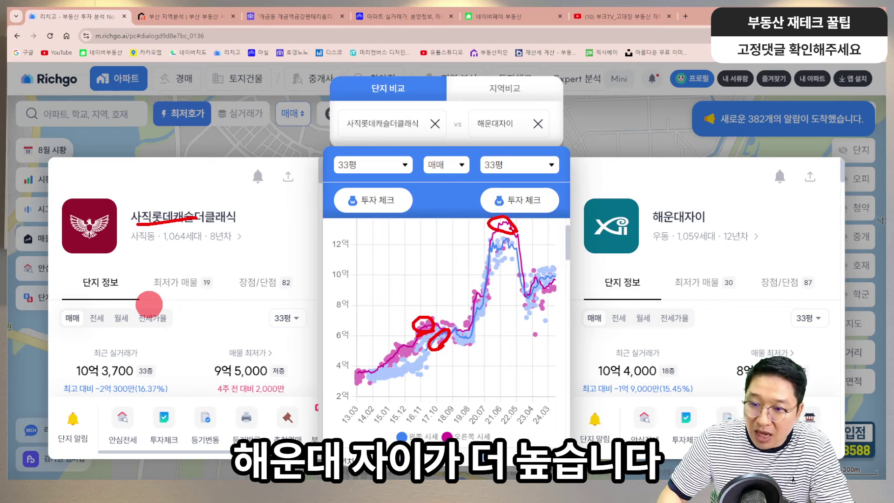
left_click_drag(679, 228, 687, 205)
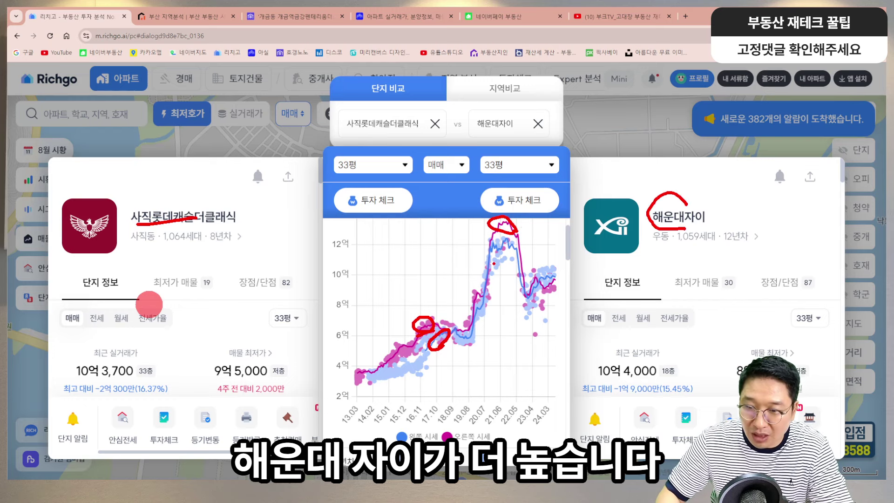
left_click_drag(486, 219, 498, 258)
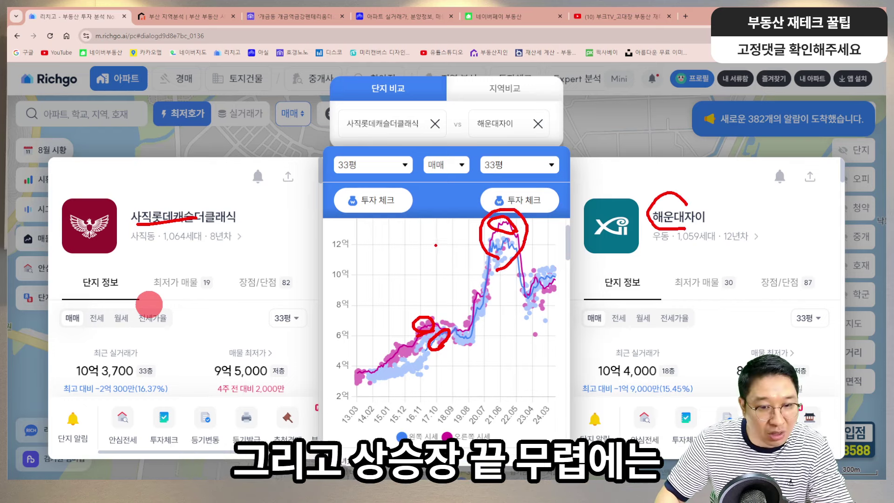
left_click_drag(489, 220, 512, 213)
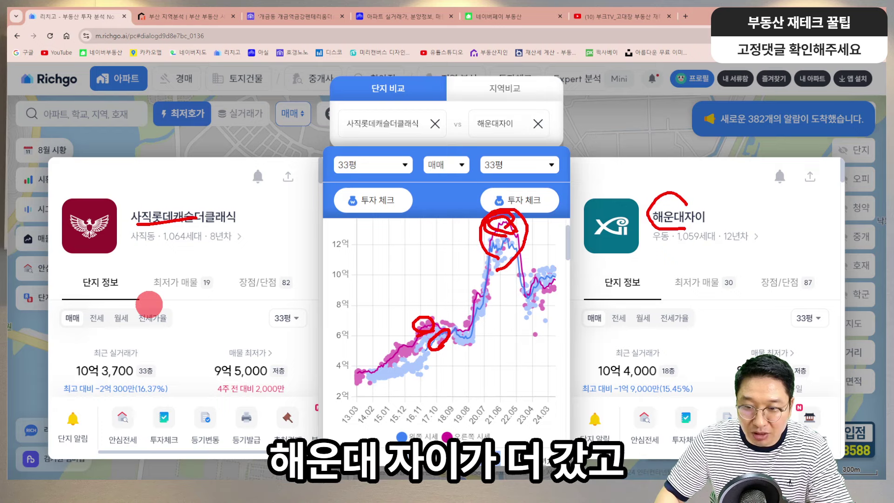
left_click_drag(484, 242, 502, 252)
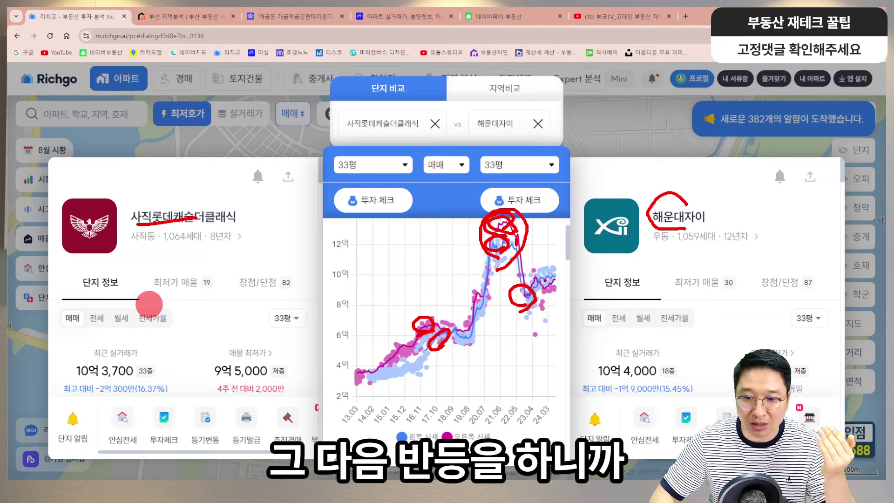
mouse_move(225, 230)
left_mouse_down()
mouse_move(164, 199)
mouse_move(258, 235)
left_mouse_up()
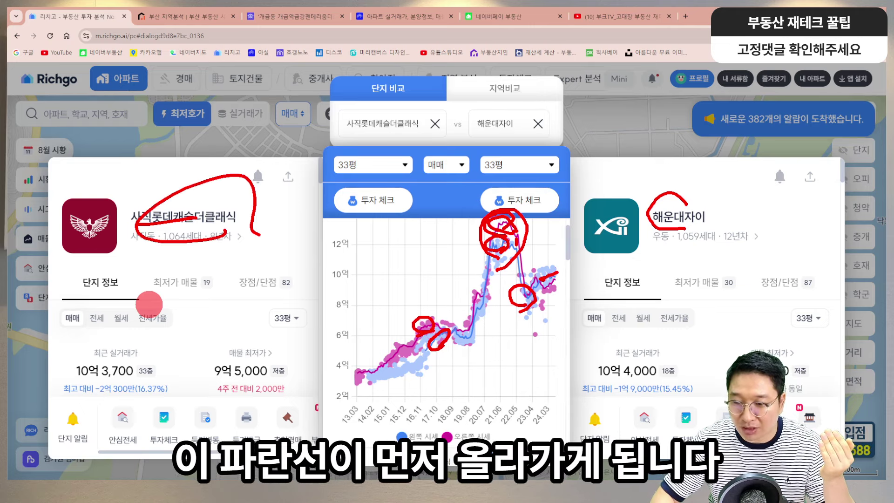
mouse_move(705, 225)
left_mouse_down()
mouse_move(645, 215)
mouse_move(671, 249)
left_mouse_up()
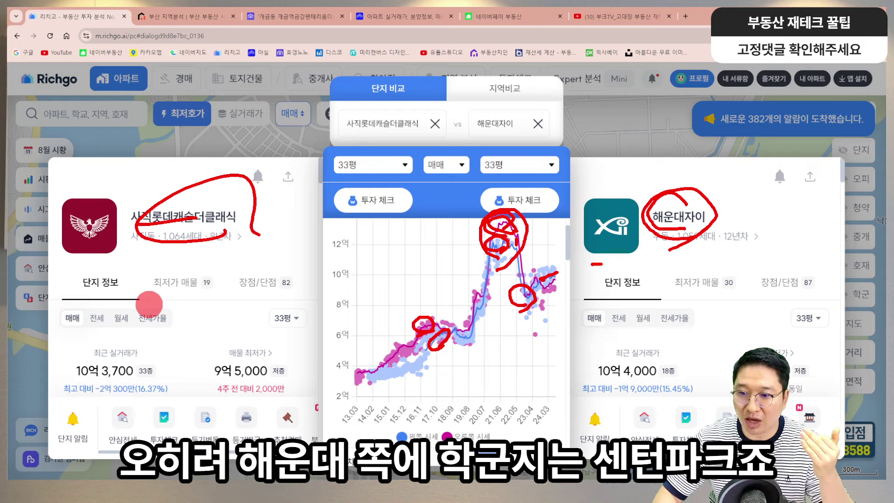
left_click_drag(600, 264, 774, 252)
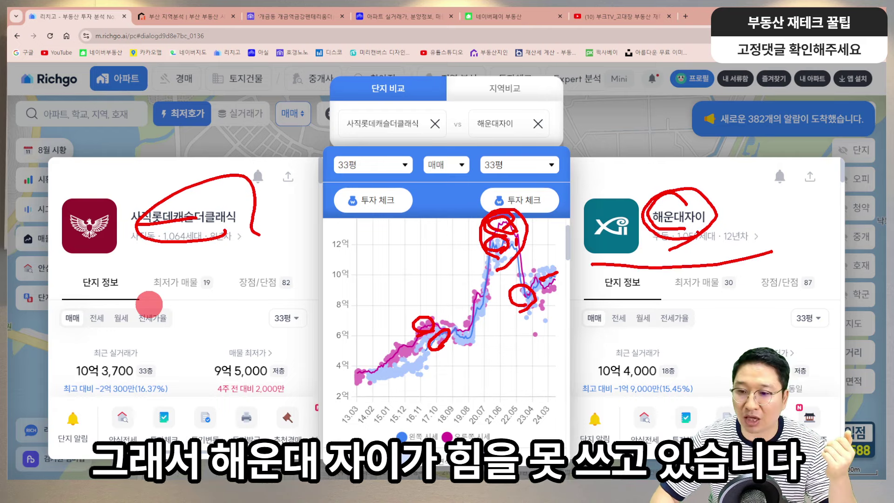
left_click_drag(680, 228, 776, 209)
key("Escape")
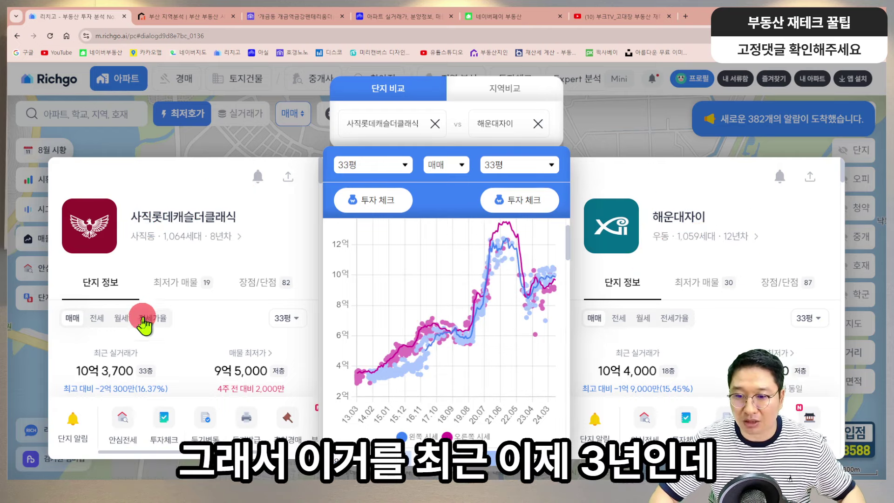
Set the comparison chart's period to 3년 and inspect the prices for 23.12.
mouse_move(479, 283)
scroll(455, 260, "down", 5)
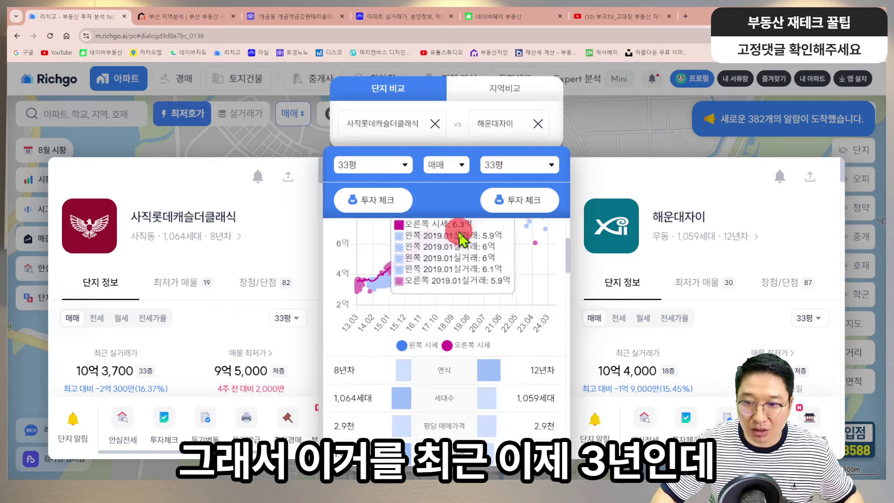
scroll(508, 270, "up", 8)
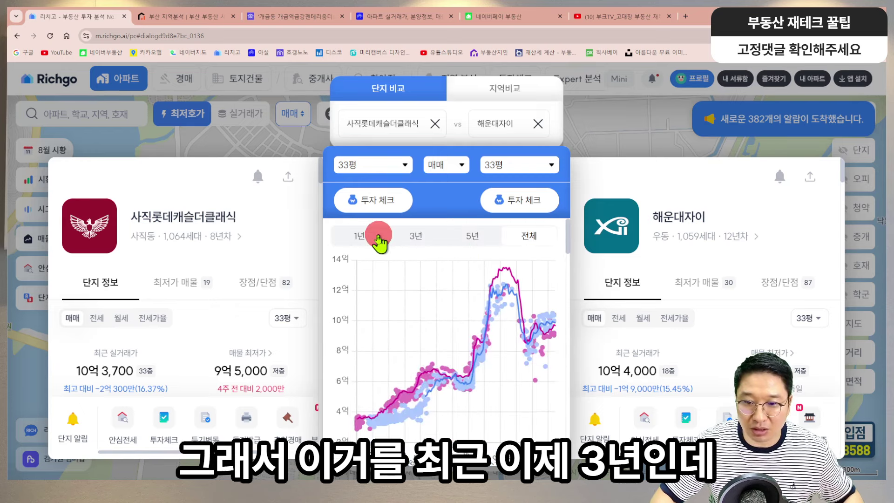
left_click(414, 236)
mouse_move(501, 363)
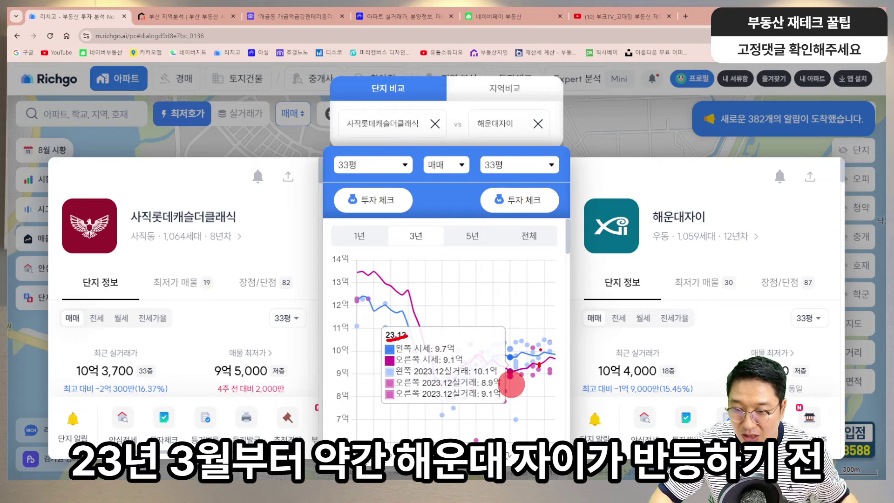
Mark the period from 23.12 to mid-2024 on the chart and circle 해운대자이 in red.
left_click_drag(539, 387, 544, 434)
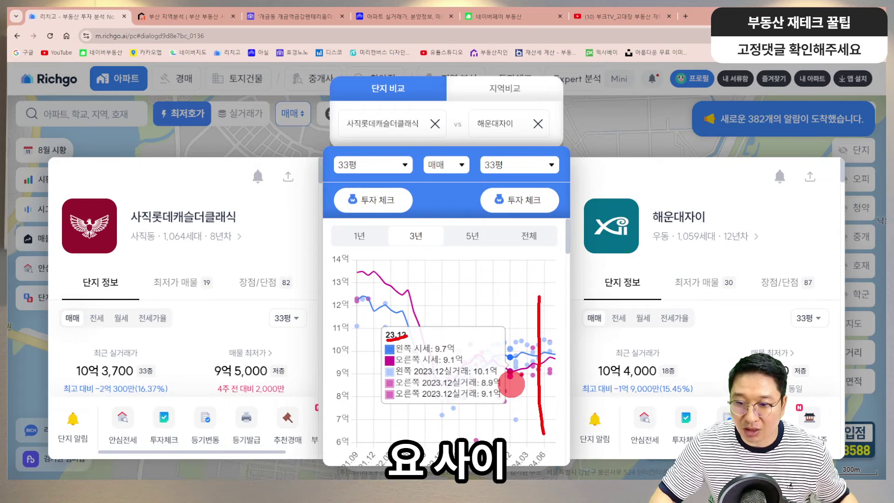
left_click_drag(511, 296, 511, 304)
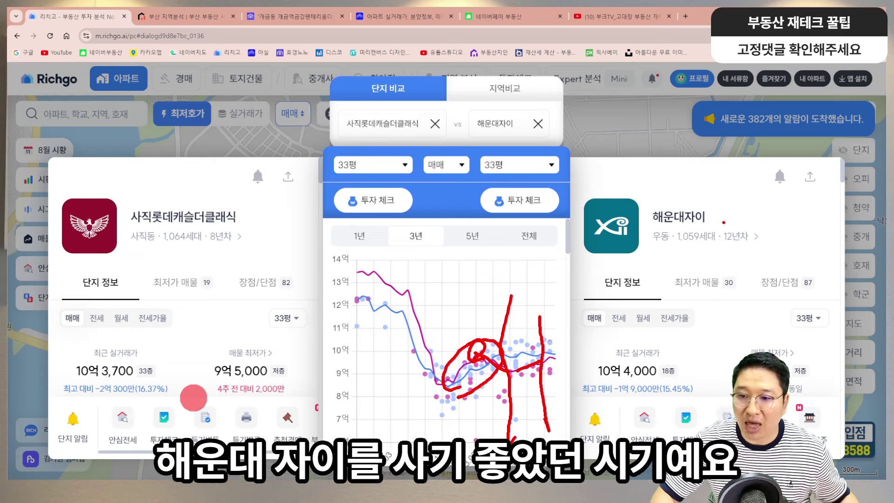
mouse_move(724, 223)
left_mouse_down()
mouse_move(713, 179)
mouse_move(667, 242)
left_mouse_up()
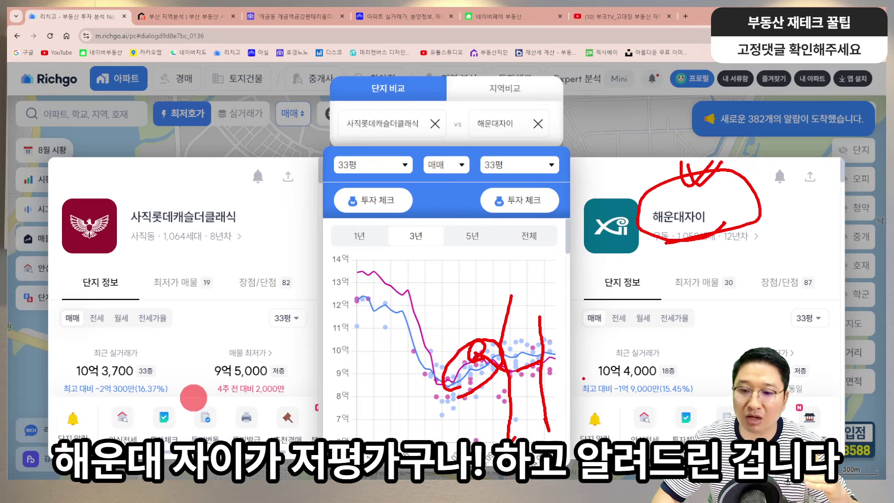
left_click_drag(529, 291, 652, 281)
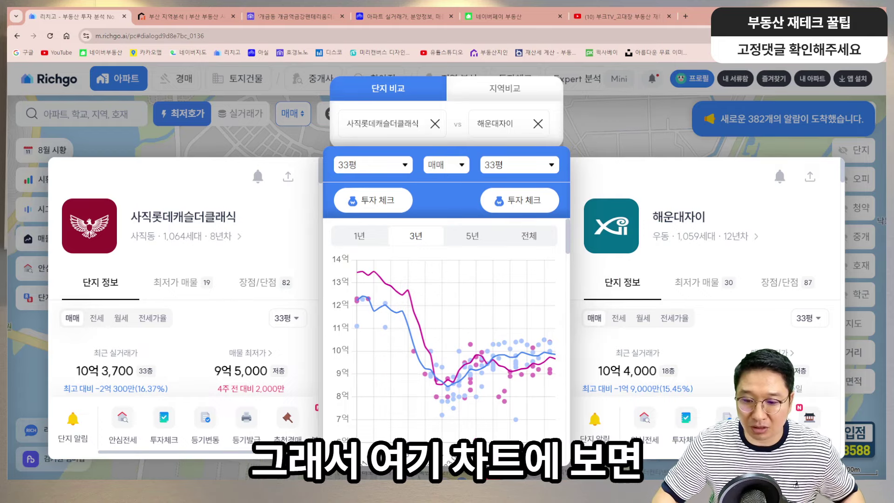
Switch to the value-analysis workbook in Excel and review the 소득대비(PIR) 시세 and 대장대비시세 columns.
mouse_move(488, 499)
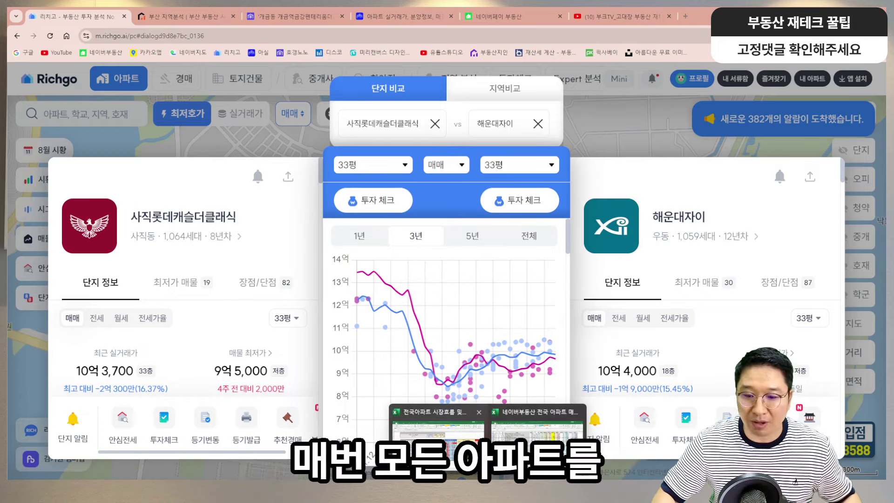
left_click(437, 431)
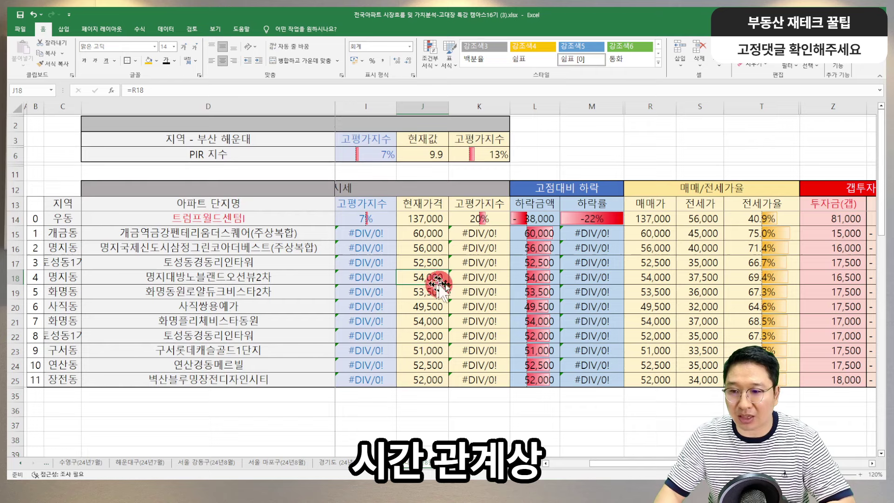
left_click(261, 215)
key("ctrl+z")
key("ctrl+z")
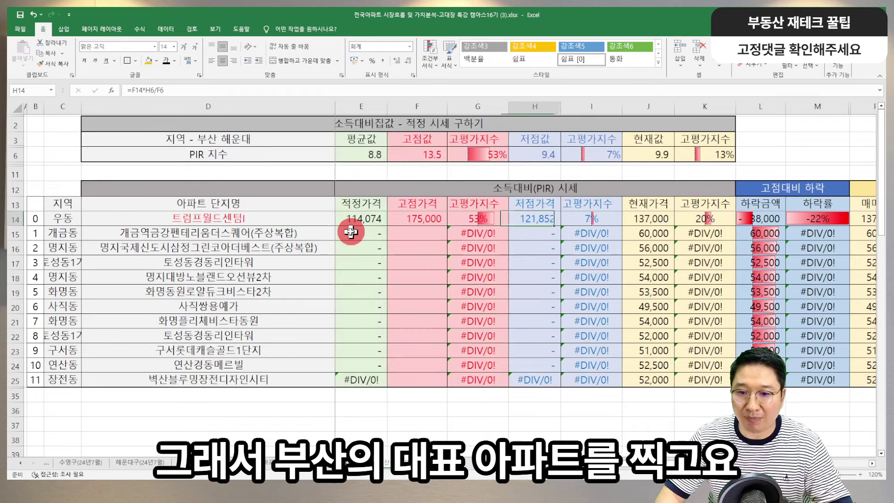
key("ctrl+y")
key("ctrl+y")
left_click(511, 229)
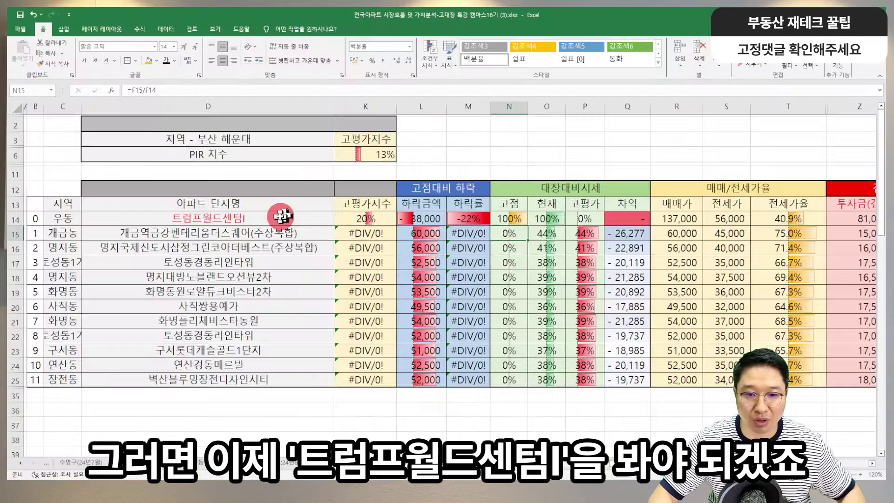
Look up the workbook's 트럼프월드센텀Ⅰ on 네이버페이 부동산 and limit its listings to 34A평 and 34B평.
left_click(282, 215)
key("ctrl+c")
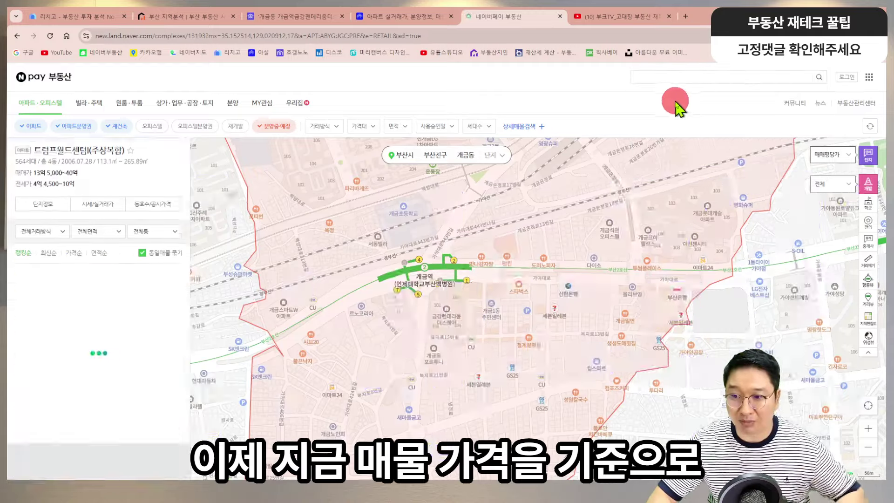
left_click(100, 270)
left_click(159, 287)
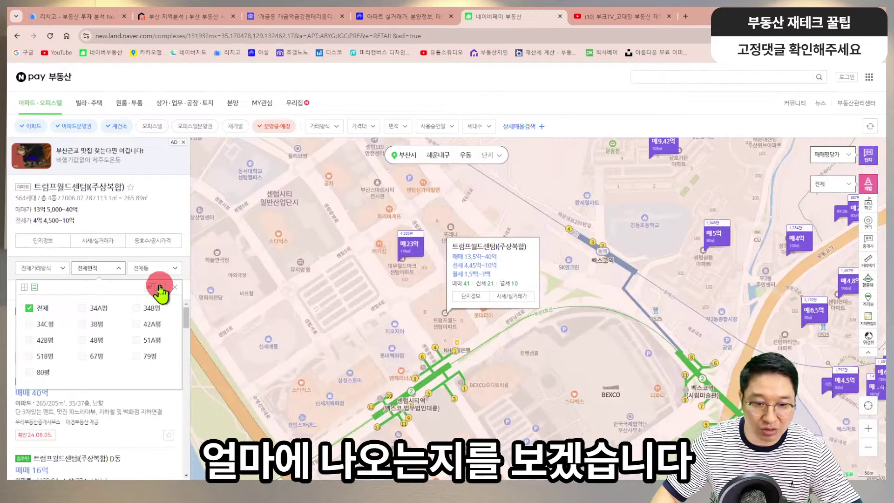
left_click(97, 308)
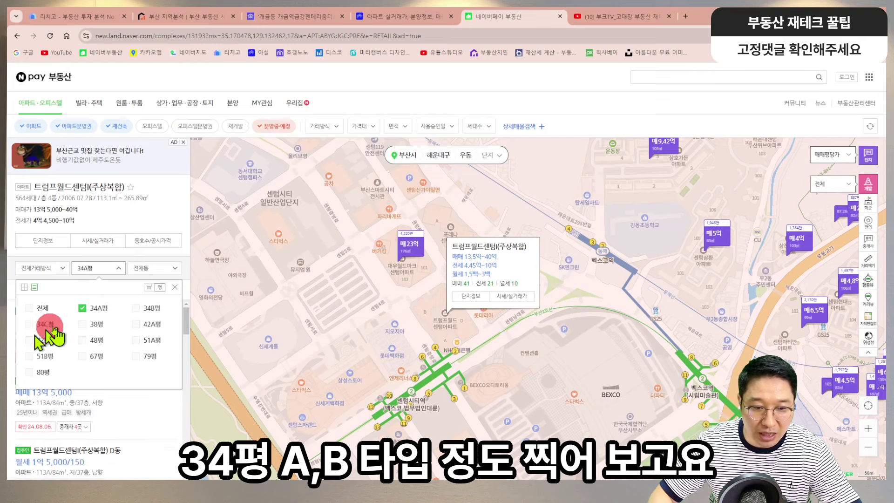
left_click(150, 308)
left_click(174, 287)
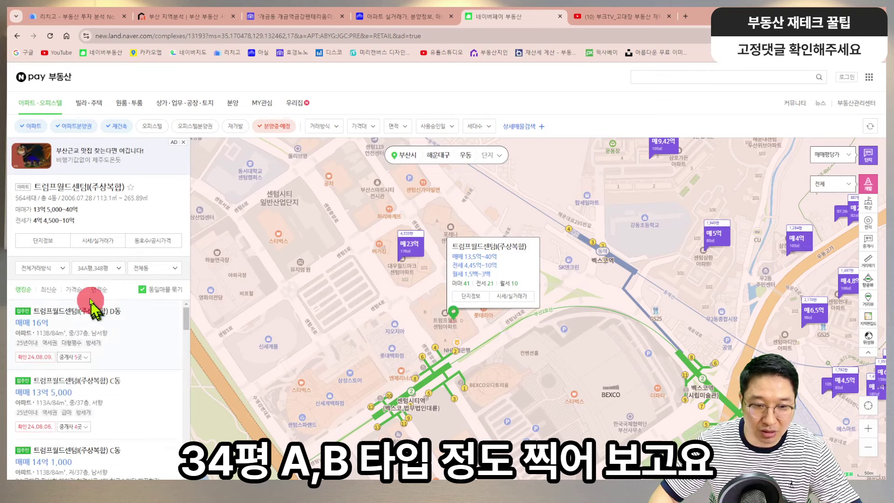
Sort the 트럼프월드센텀Ⅰ listings by lowest price, limit them to 매매 and review the asking prices.
left_click(74, 289)
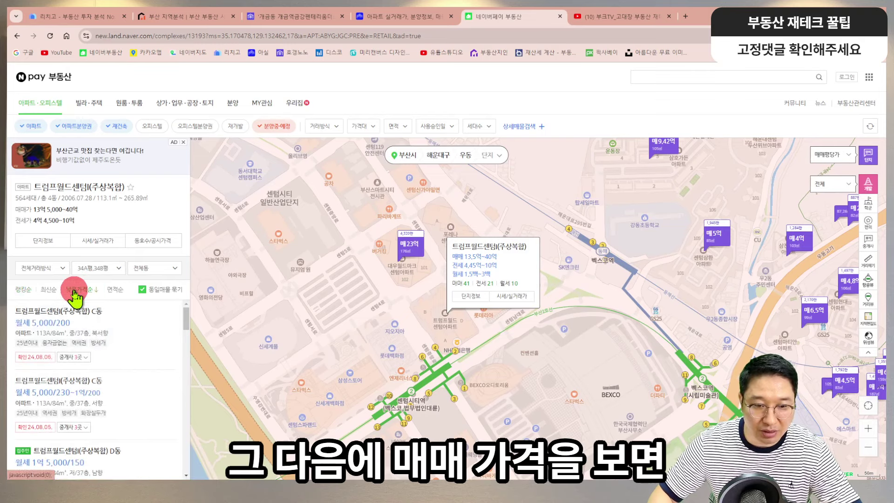
left_click(56, 269)
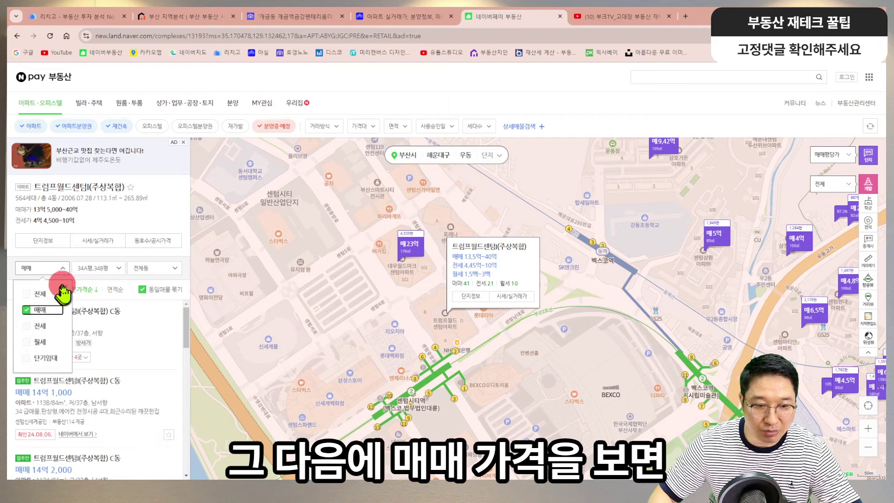
left_click(44, 309)
scroll(112, 336, "down", 10)
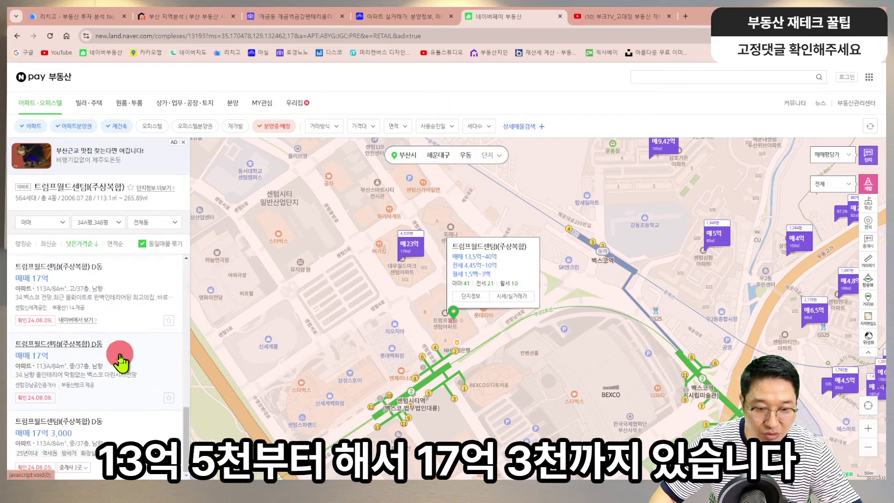
Review the 매매 asking prices of 트럼프월드센텀Ⅰ on 네이버페이 부동산 and set its 매매가 in the Excel workbook to 145,000.
scroll(112, 382, "up", 5)
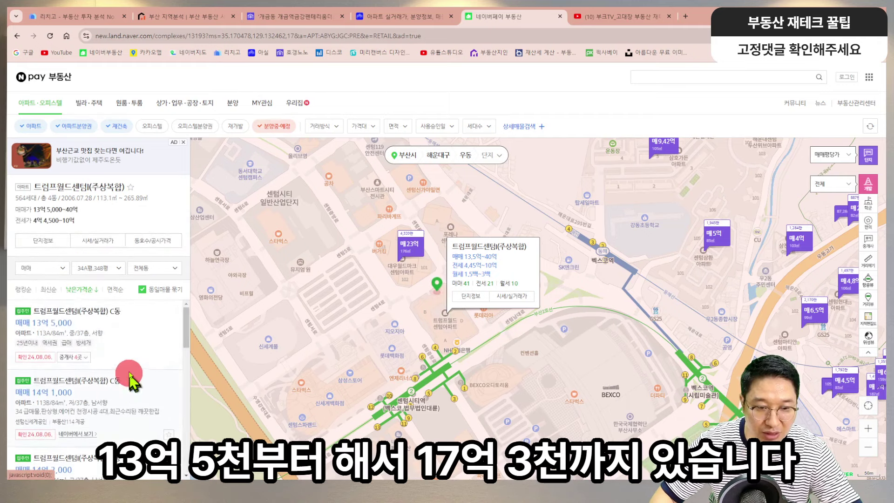
scroll(114, 368, "up", 2)
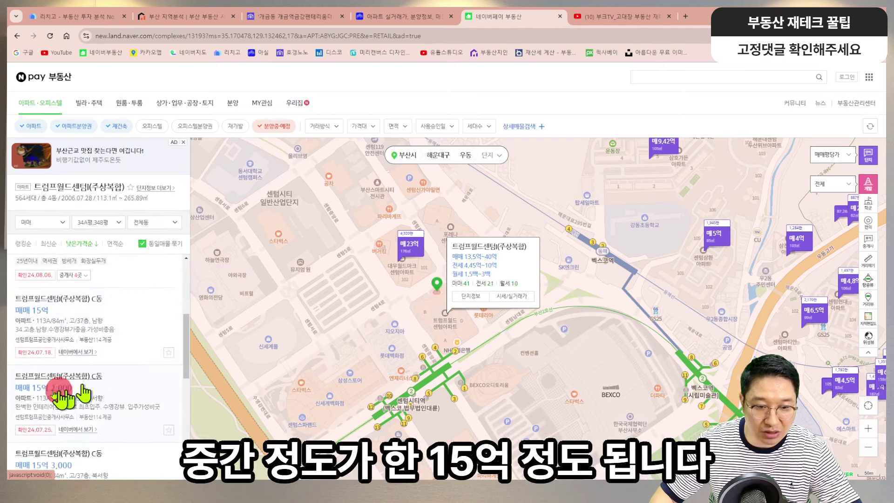
scroll(98, 356, "up", 5)
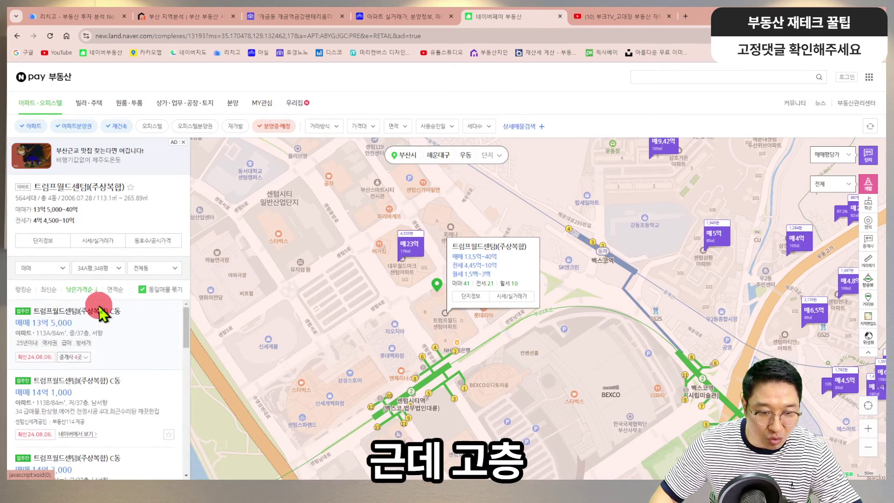
scroll(103, 367, "down", 3)
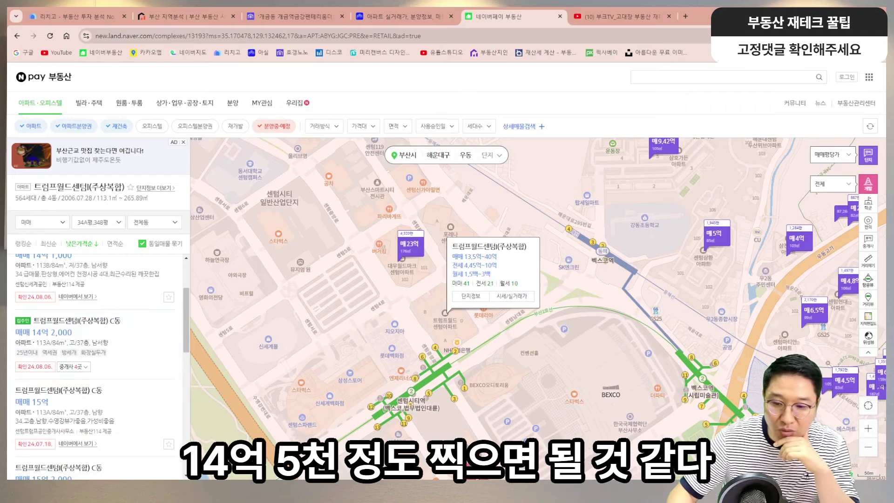
key("alt+Tab")
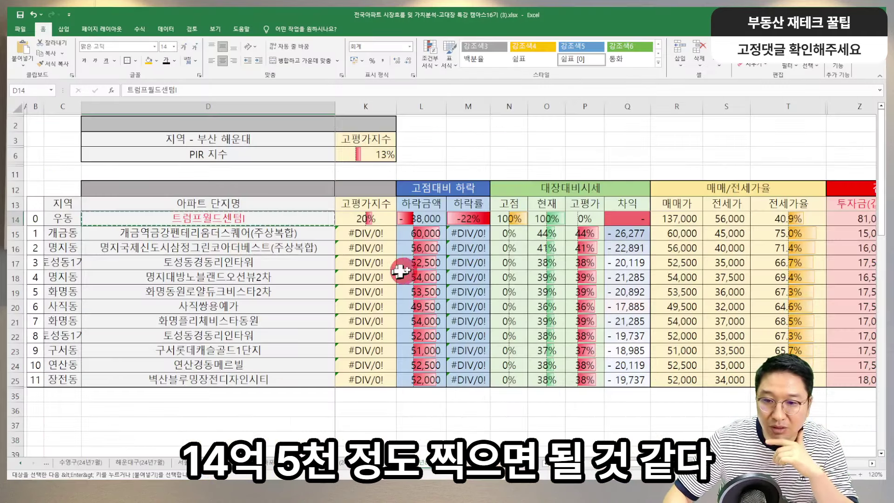
left_click(679, 219)
type("145")
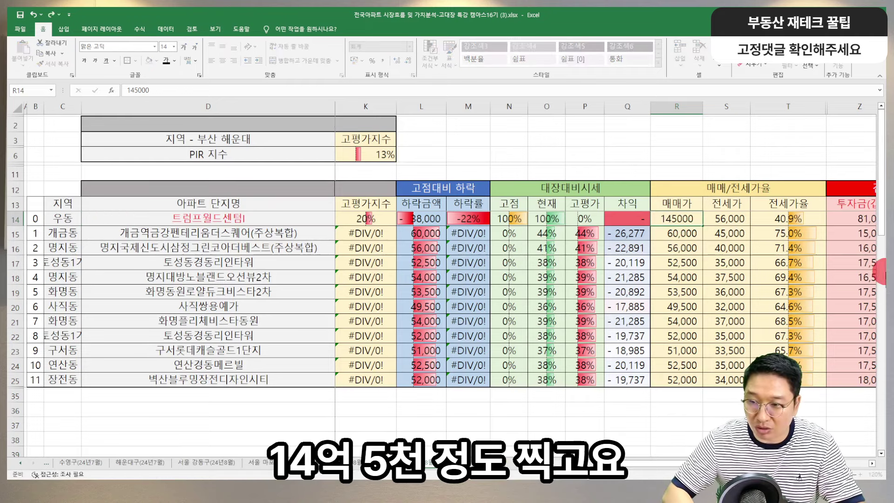
key("Tab")
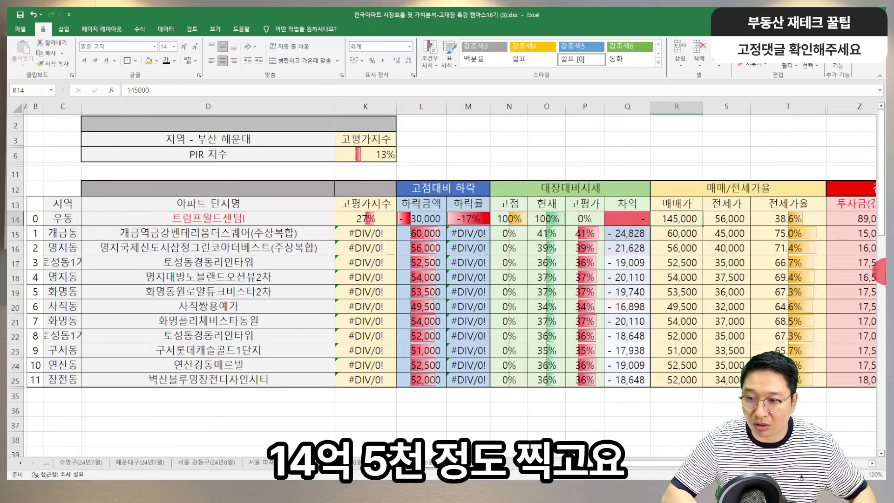
Return to 네이버페이 부동산, limit the 트럼프월드센텀Ⅰ listings to 전세 and review the asking prices.
key("alt")
key("alt+Tab")
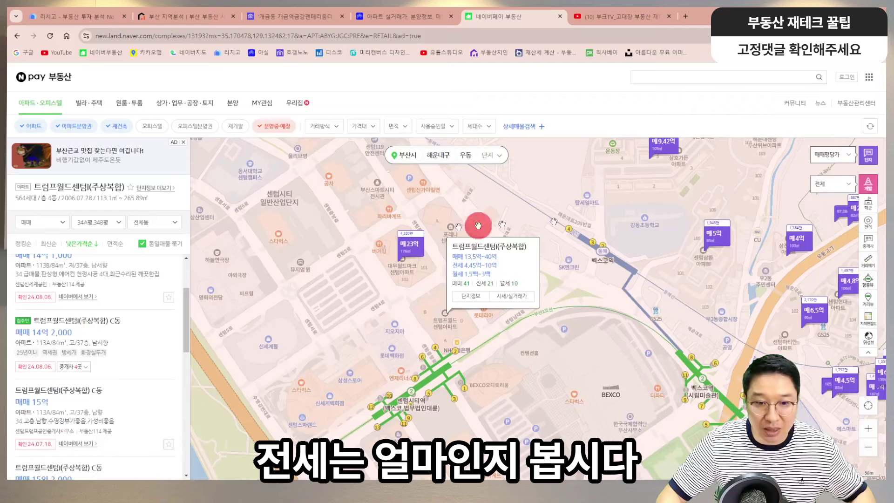
left_click(32, 224)
left_click(37, 279)
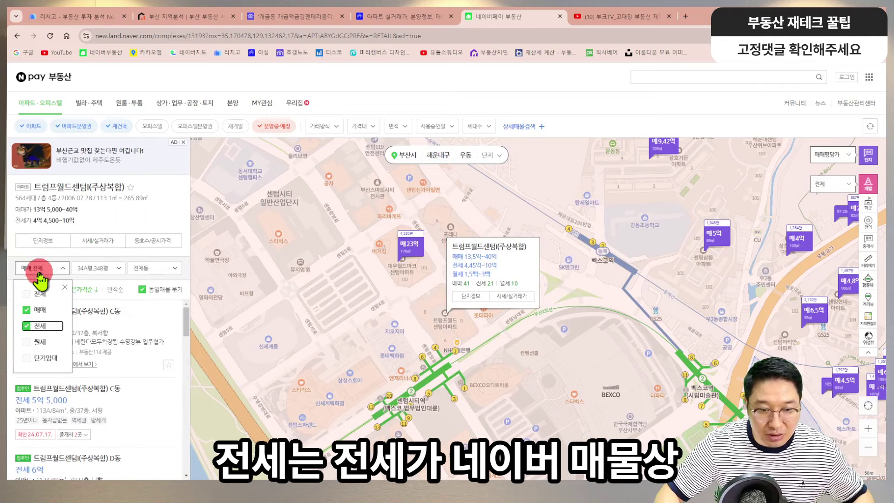
left_click(47, 308)
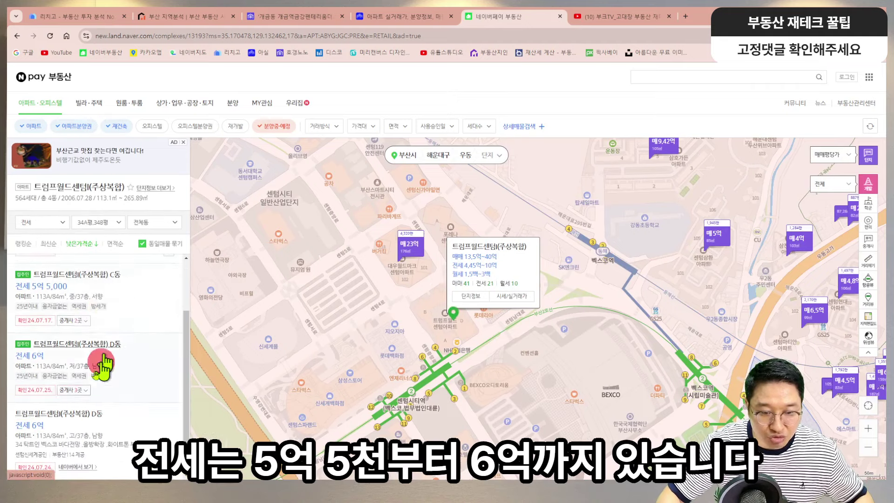
scroll(98, 349, "down", 1)
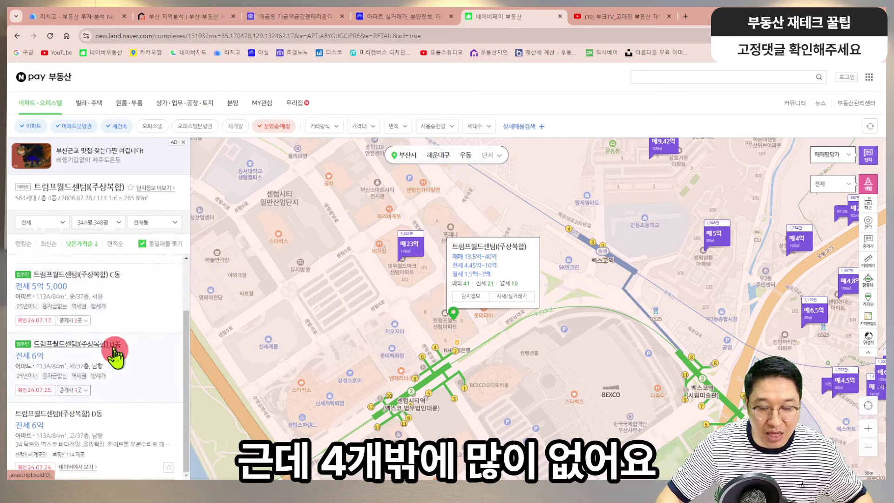
scroll(130, 316, "up", 1)
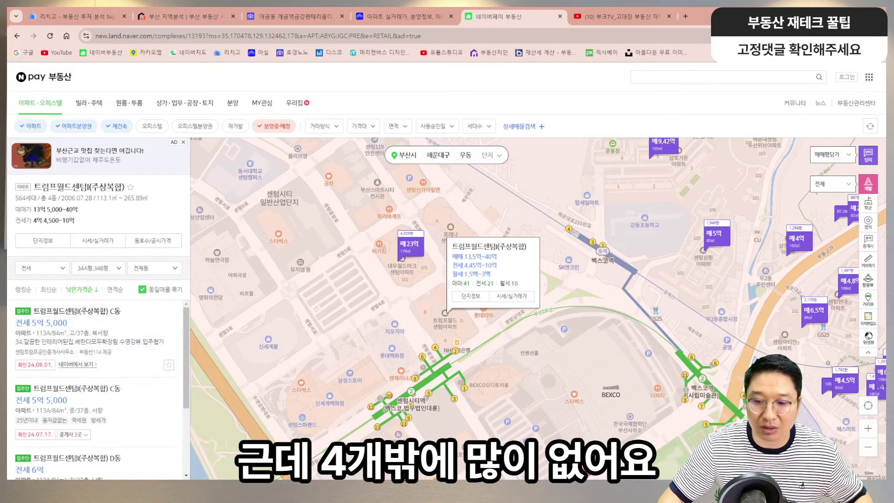
Switch back to the value-analysis workbook in Excel and set the 전세가 of 트럼프월드센텀Ⅰ to 58,000.
left_click(530, 487)
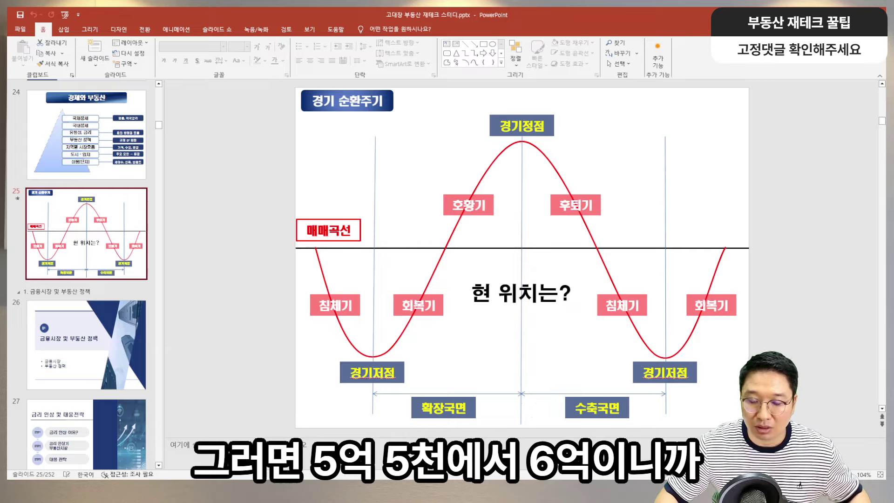
key("alt+Tab")
mouse_move(488, 491)
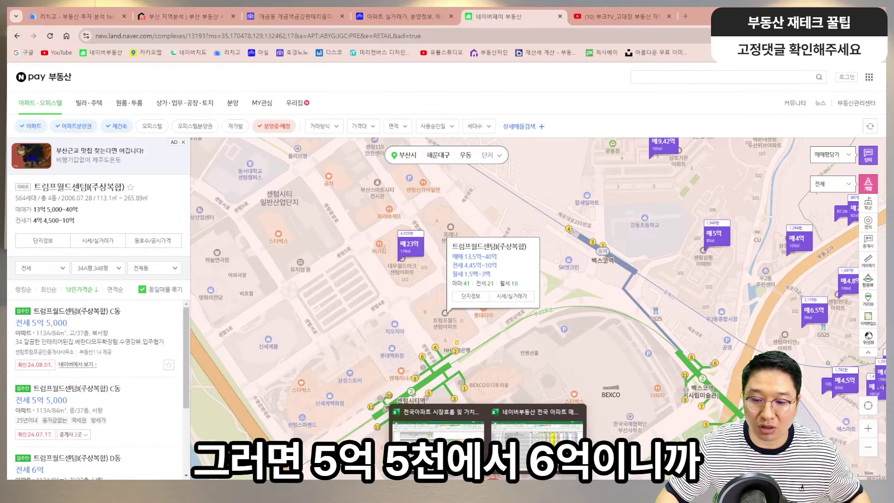
left_click(476, 435)
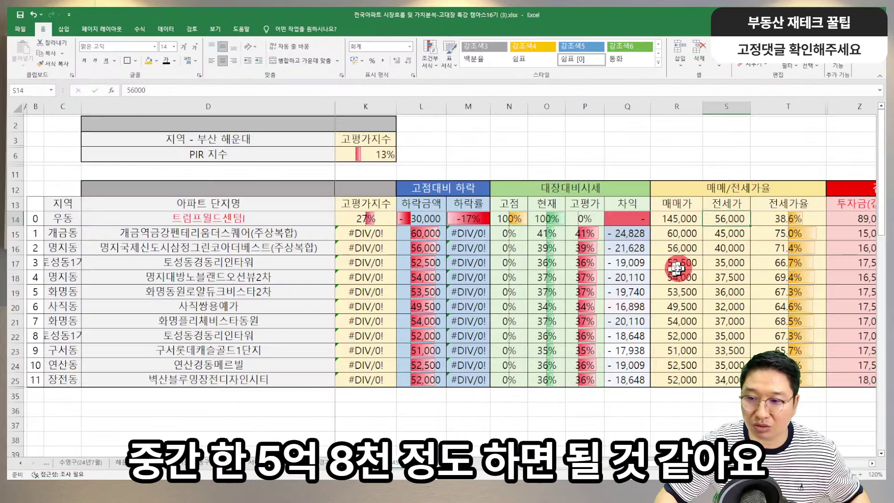
type("58")
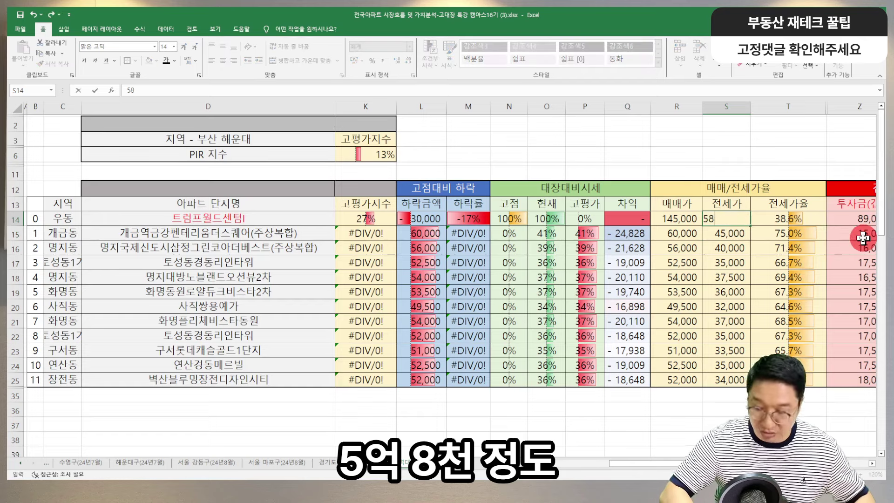
key("Return")
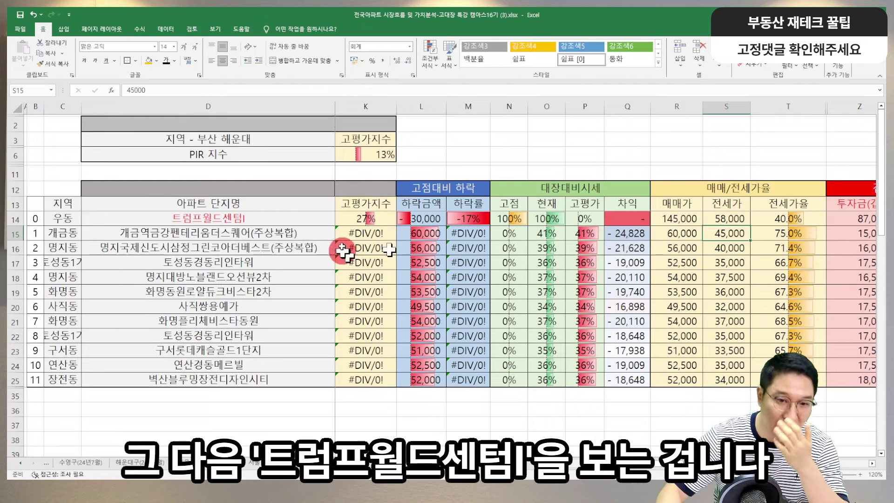
Copy the complex name 개금역금강펜테리움더스퀘어(주상복합) from the workbook and look the complex up on 아실 in the browser.
left_click(247, 236)
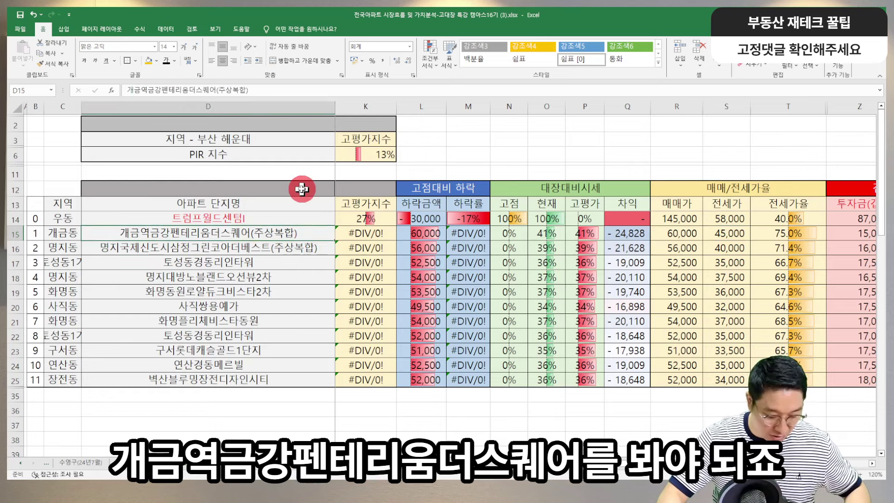
key("ctrl+c")
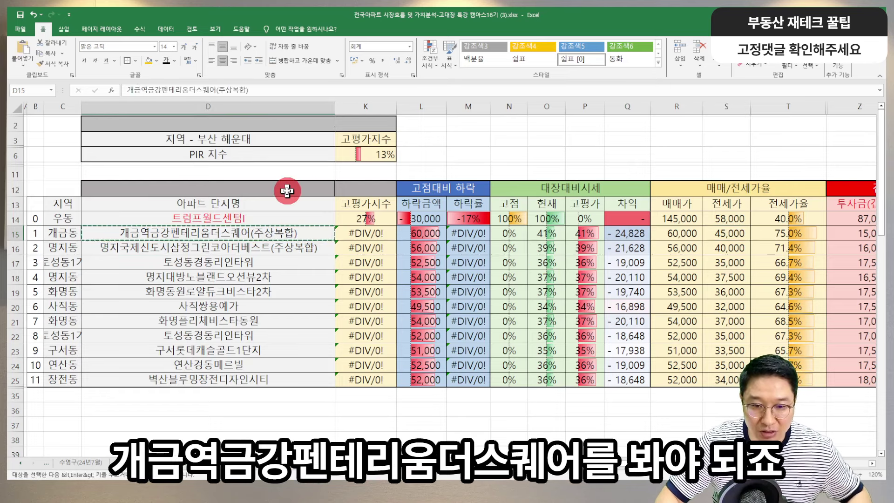
key("alt+Tab")
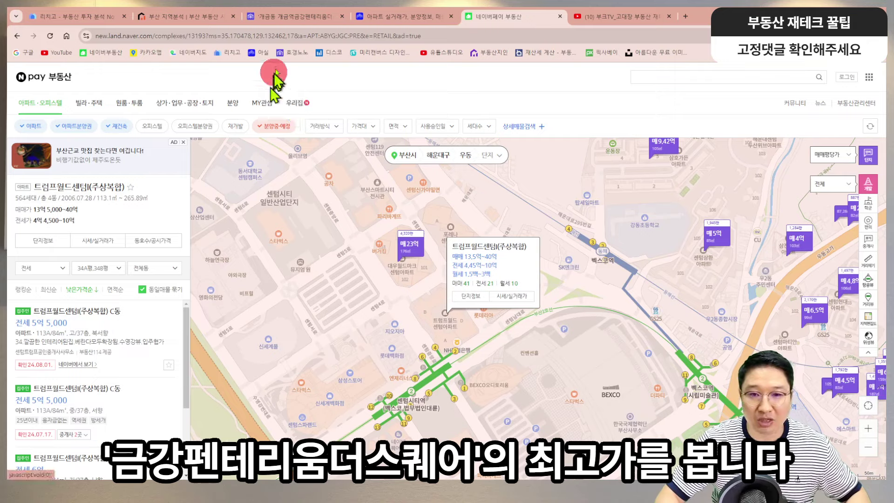
left_click(290, 16)
left_click(393, 17)
left_click(58, 80)
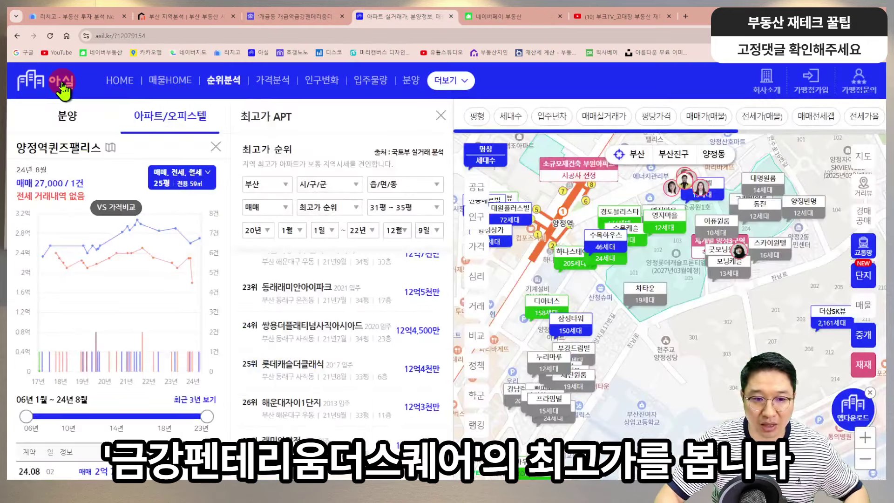
left_click(79, 155)
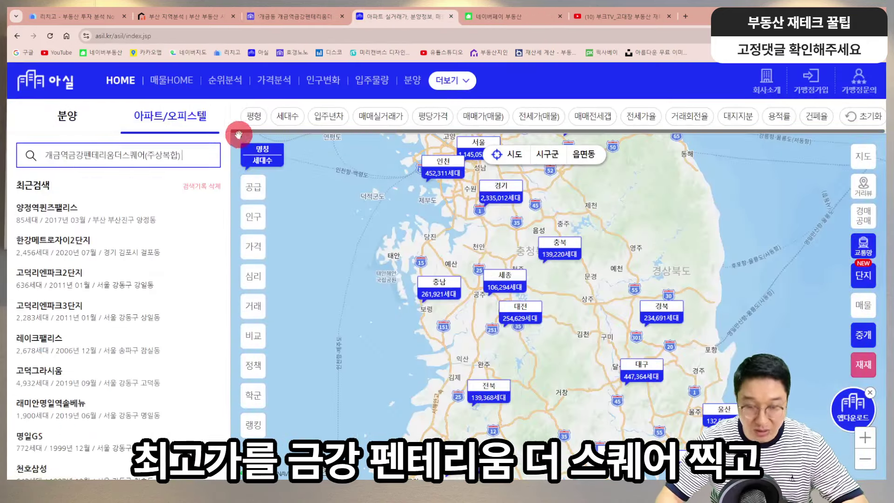
left_click(124, 201)
left_click(161, 155)
key("ctrl+v")
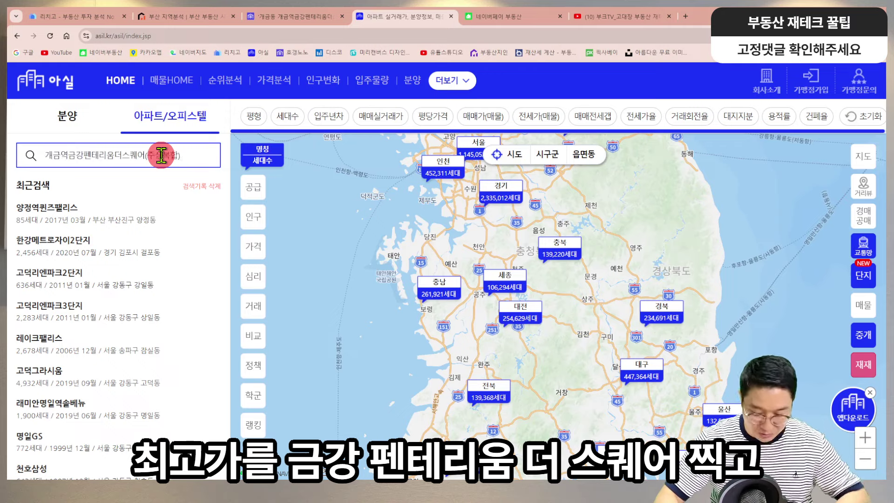
left_click(102, 188)
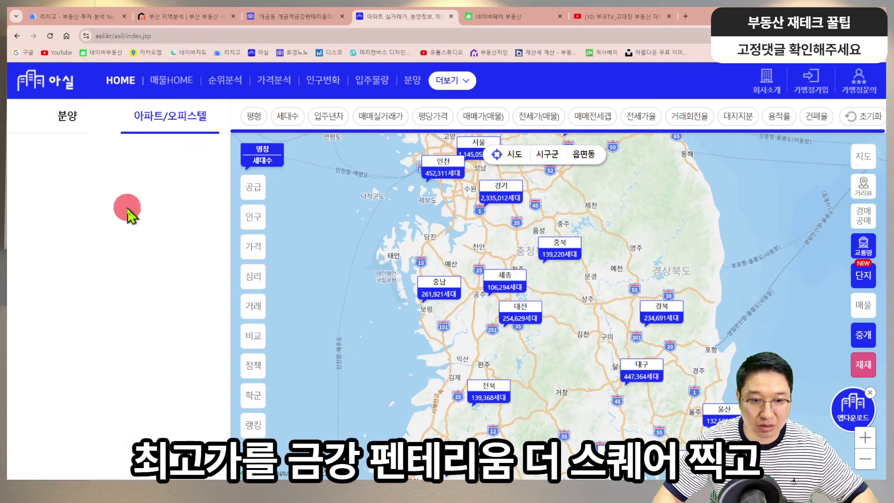
Open the complex's full 거래현황, order it by price and view the history of its 최고가 sale.
scroll(140, 284, "down", 3)
scroll(107, 409, "down", 2)
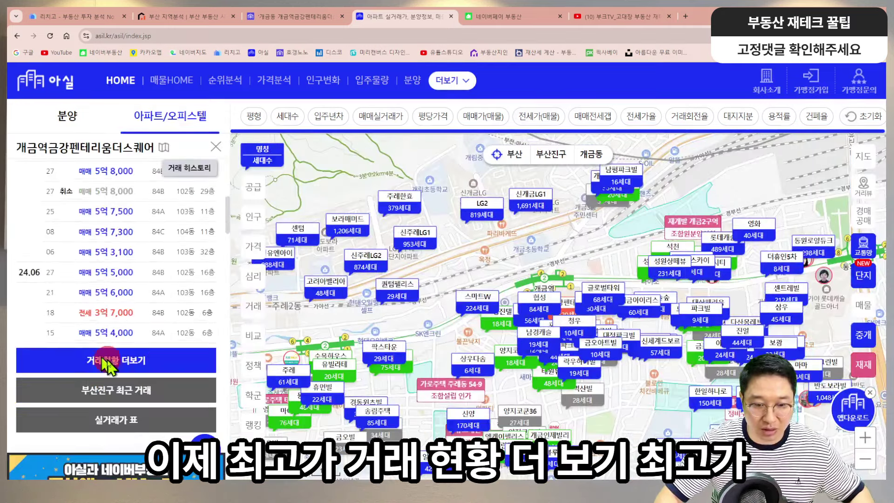
left_click(103, 360)
left_click(342, 222)
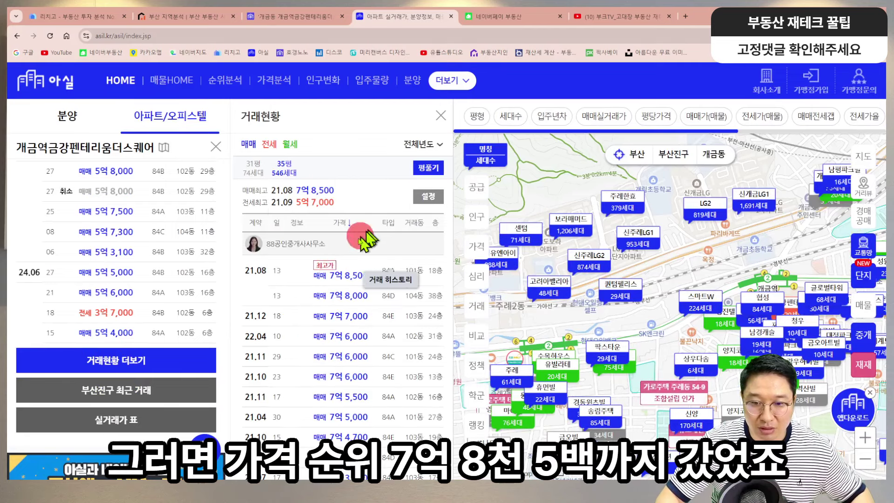
left_click(368, 269)
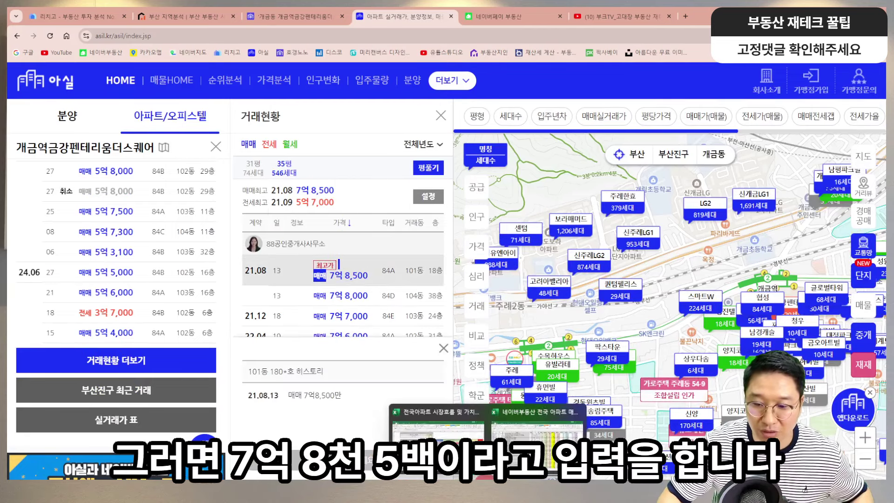
Switch to the Excel workbook and enter 78,500 as the 고점가격 of 개금역금강펜테리움더스퀘어.
left_click(409, 419)
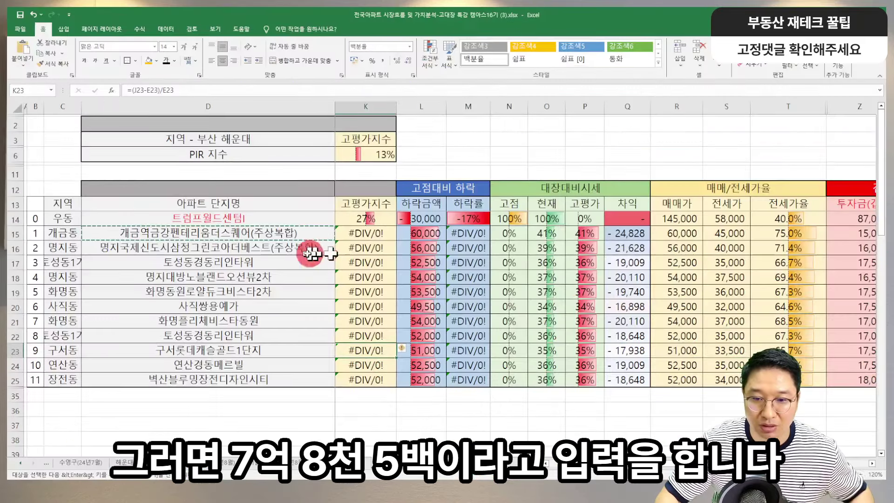
scroll(299, 233, "left", 3)
left_click(423, 233)
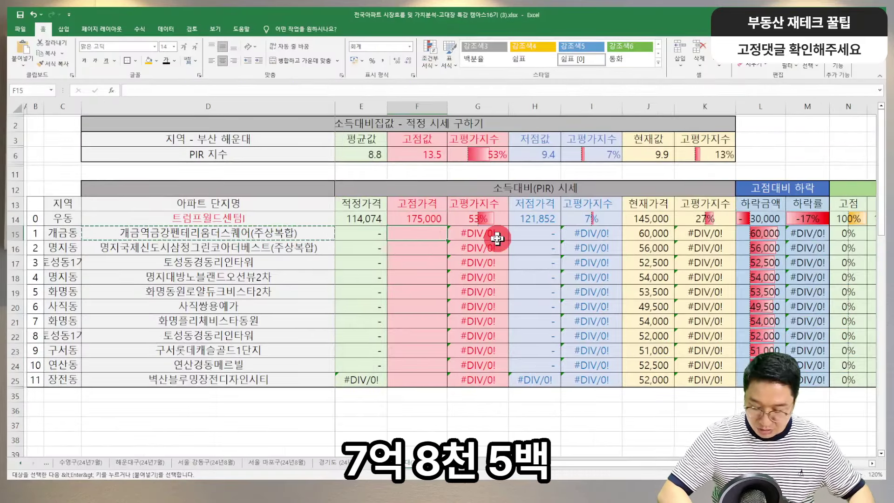
type("78500")
key("Return")
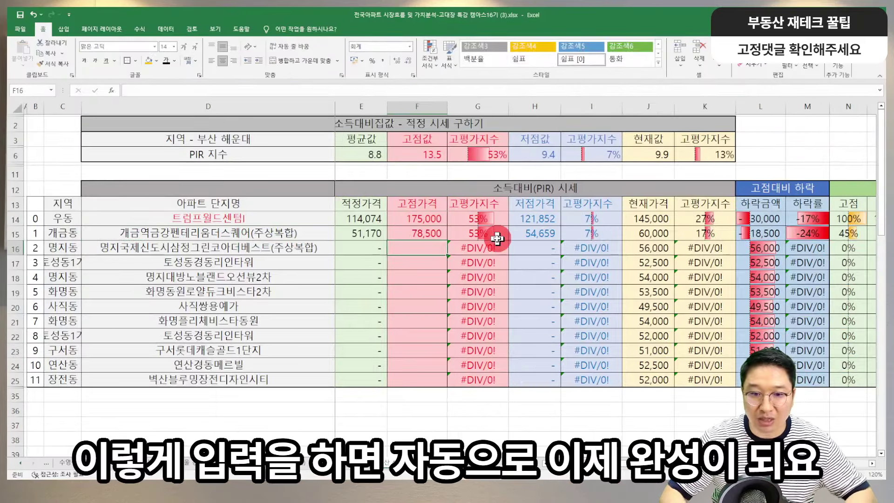
Compare the 고점가격, 고평가지수 and calculated 적정가격 of 개금역금강펜테리움더스퀘어 in the 소득대비(PIR) 시세 section.
left_click(419, 232)
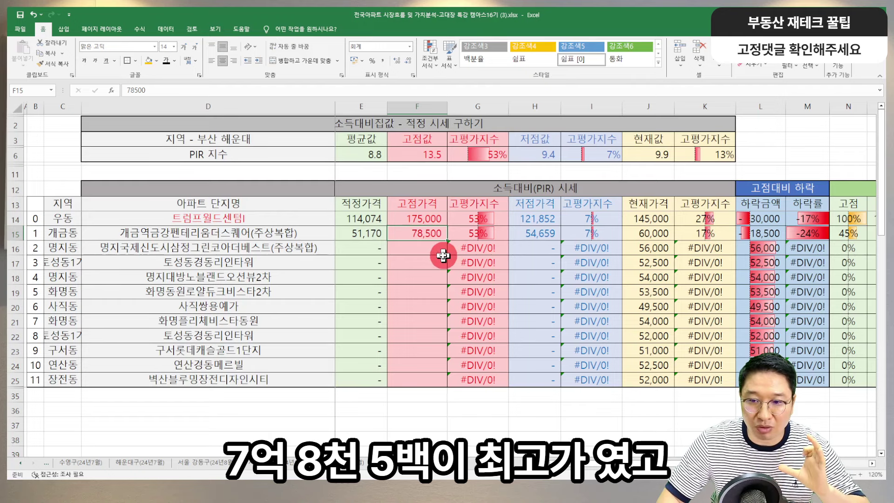
left_click(472, 235)
left_click(419, 229)
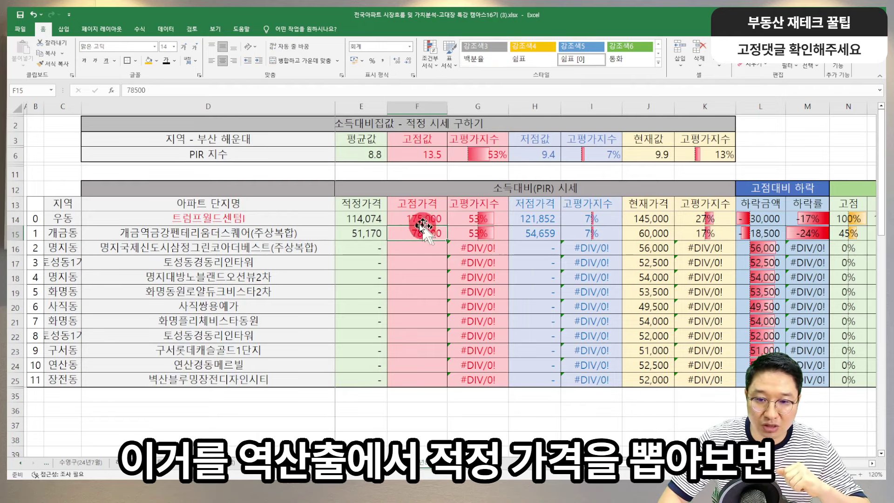
left_click(364, 236)
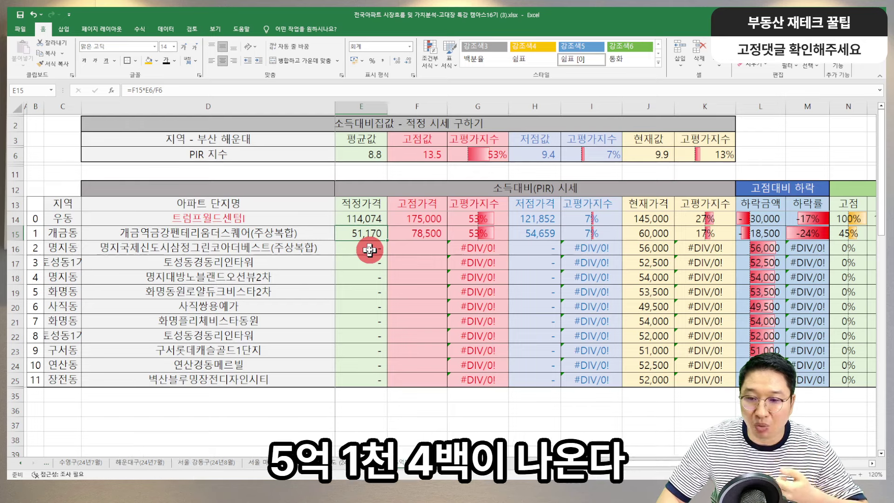
left_click(411, 233)
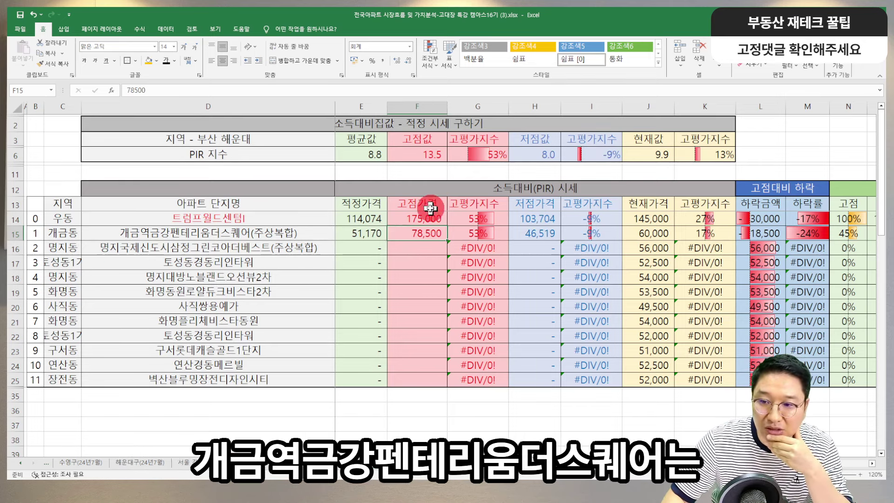
left_click(358, 234)
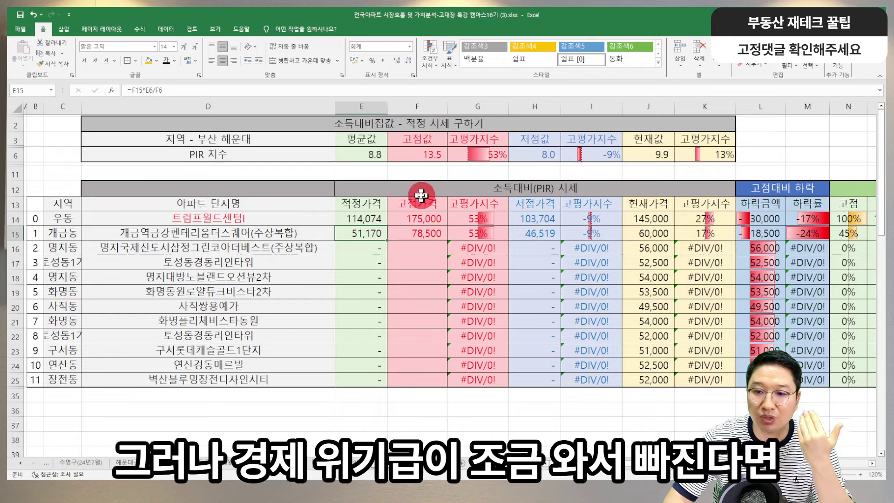
Check the 저점가격 of 개금역금강펜테리움더스퀘어, switch to 아실 in the browser and examine the complex's price trend chart from 2023 onward.
left_click(535, 233)
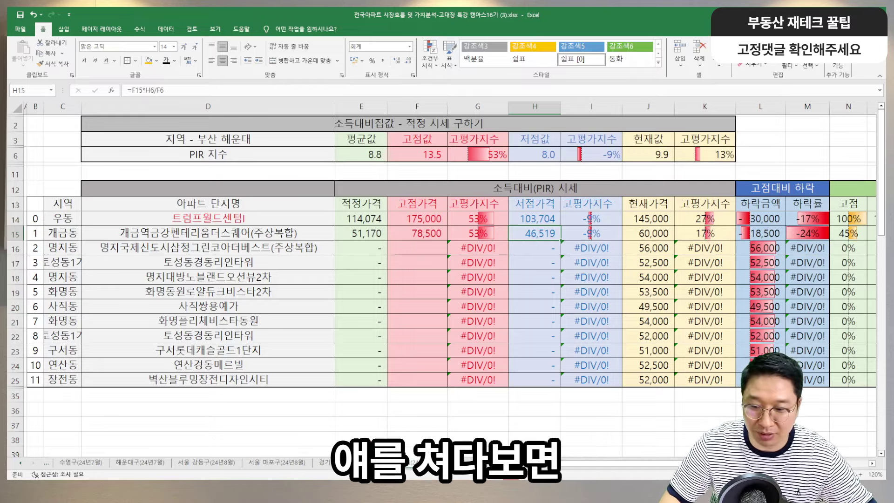
key("alt+Tab")
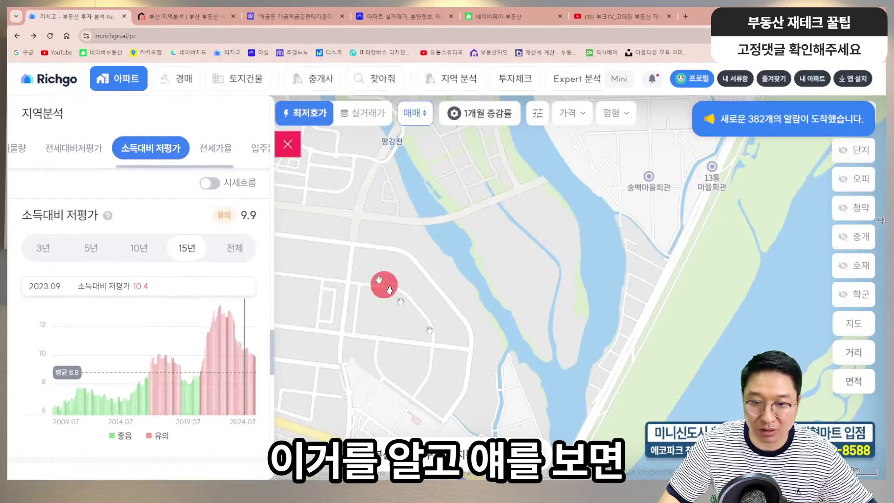
left_click(393, 17)
left_click(322, 16)
left_click(391, 17)
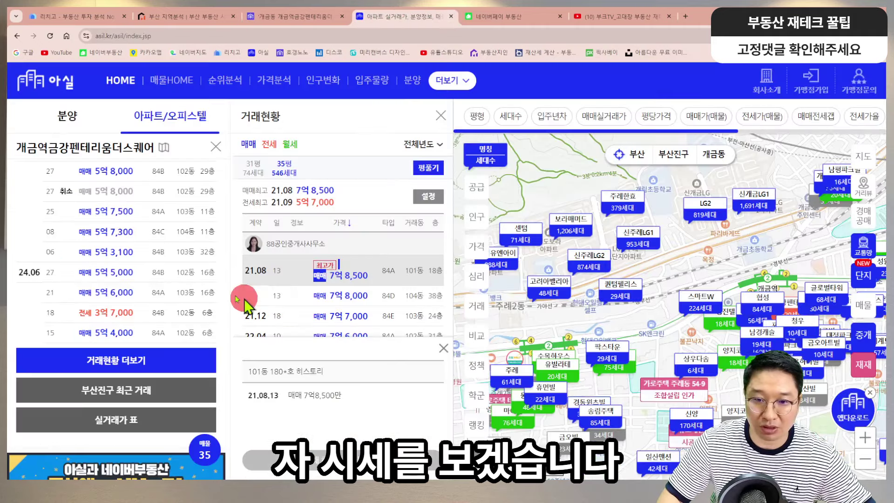
scroll(172, 242, "up", 10)
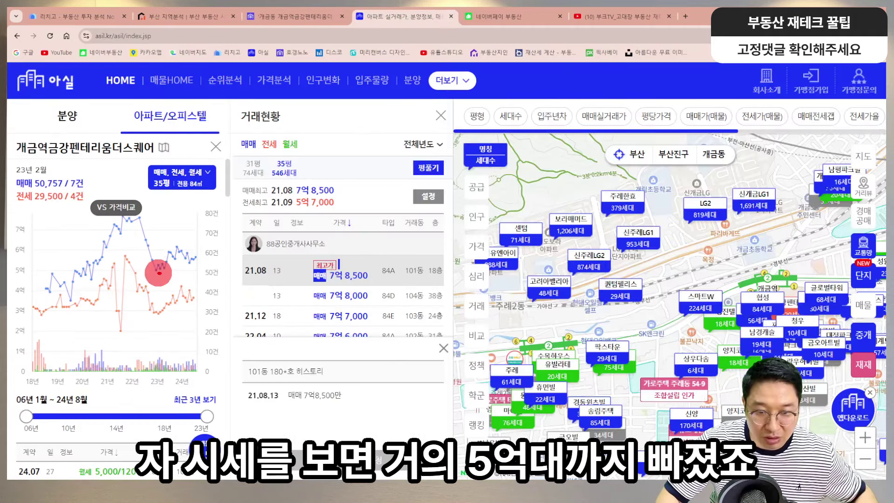
left_click_drag(160, 272, 176, 251)
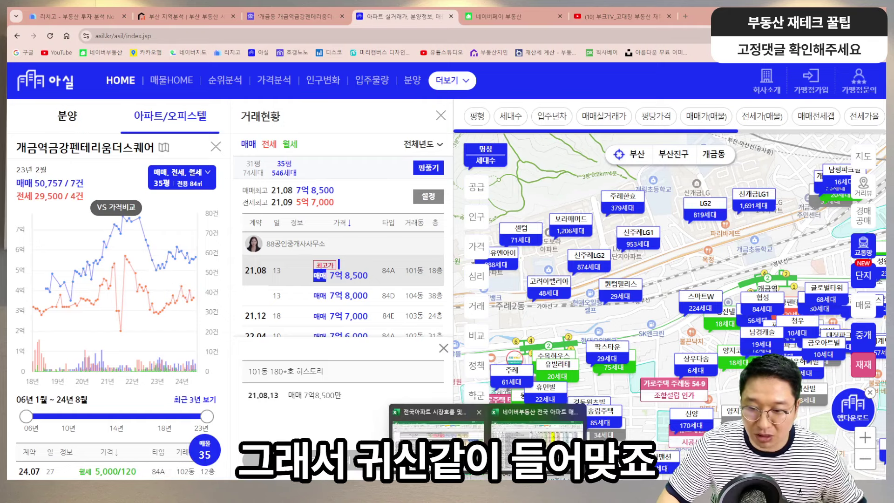
Switch back to the Excel workbook and review 개금역금강펜테리움더스퀘어 from its 현재가격 across to the 대장대비시세 section.
left_click(461, 412)
left_click(603, 235)
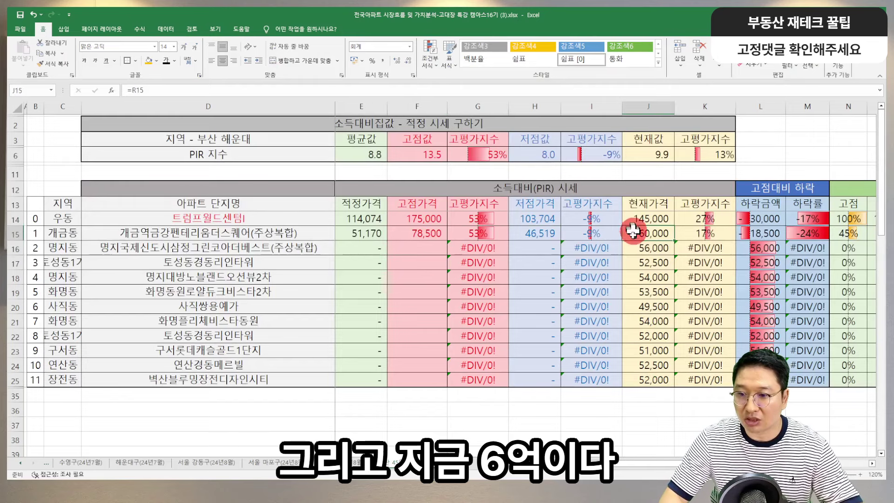
key("Right")
key("Right")
key("Right")
key("Right")
key("Right")
key("Right")
key("Right")
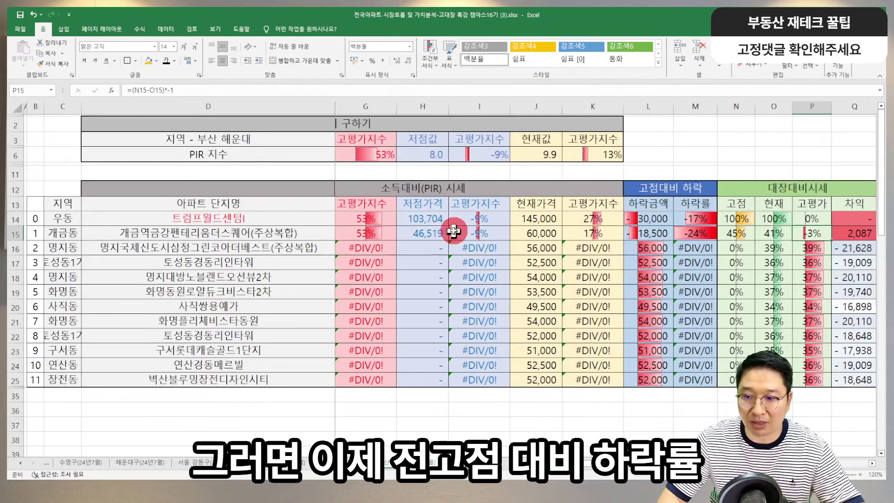
Compare the 고점가격 and 현재가격 of 개금역금강펜테리움더스퀘어 with its 하락금액 and 하락률 under 고점대비 하락.
key("Left")
key("Left")
key("Left")
key("Left")
key("Left")
key("Left")
key("Left")
key("Left")
key("Left")
key("Left")
key("Left")
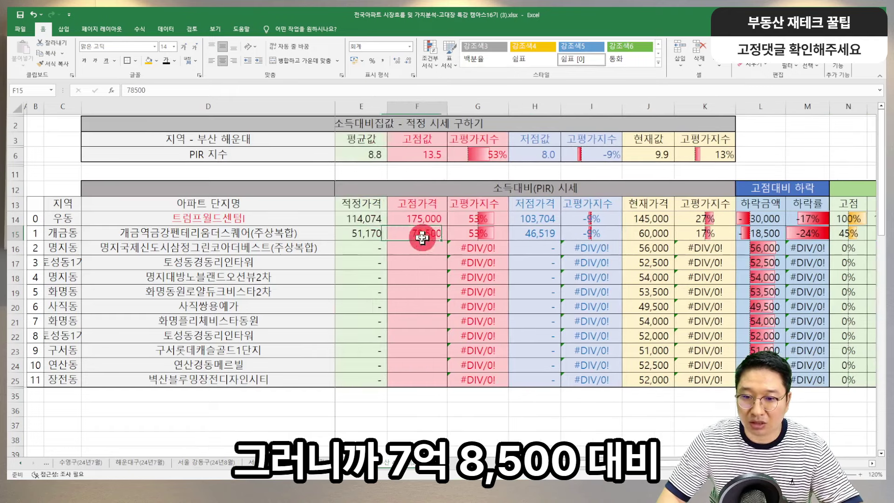
left_click(646, 231)
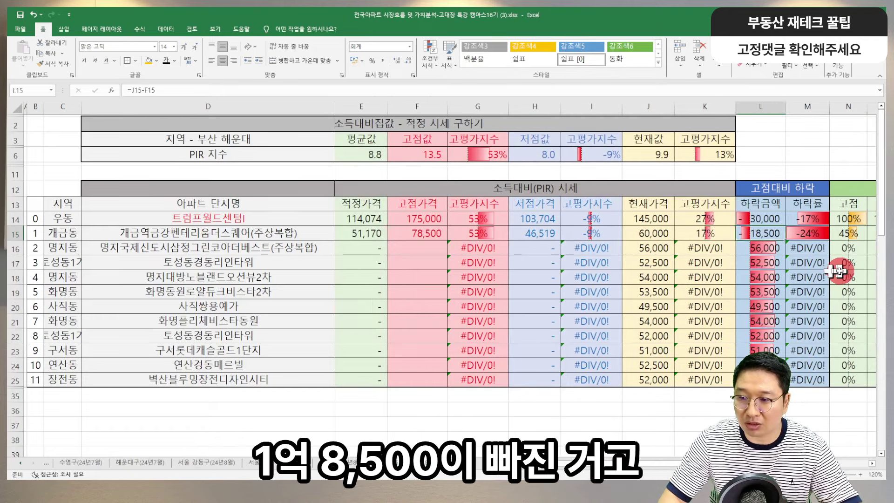
left_click(760, 232)
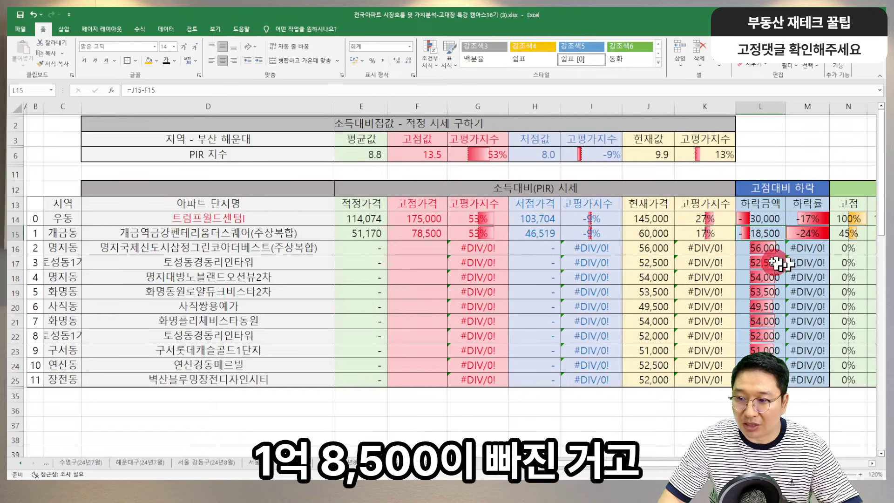
left_click(796, 235)
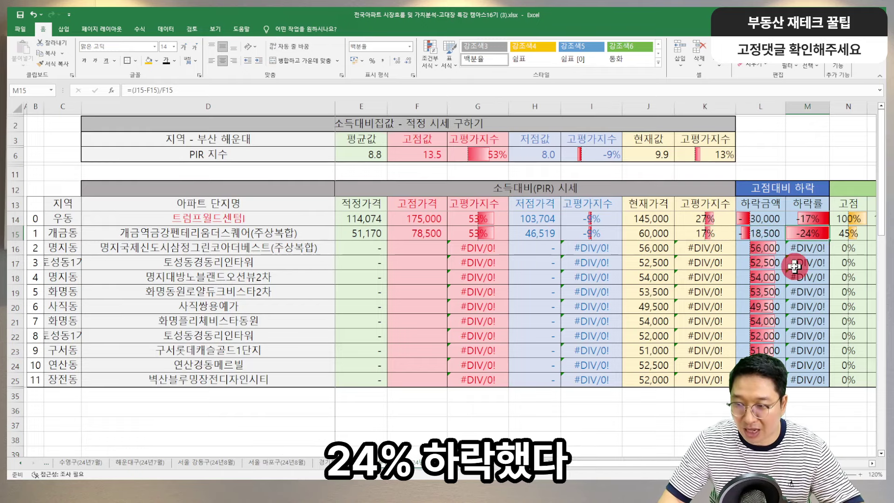
Examine the 고점 and 현재 ratios of 개금역금강펜테리움더스퀘어 in the 대장대비시세 section.
key("Right")
key("Right")
key("Right")
key("Right")
key("Right")
key("Right")
key("Right")
key("Right")
key("Right")
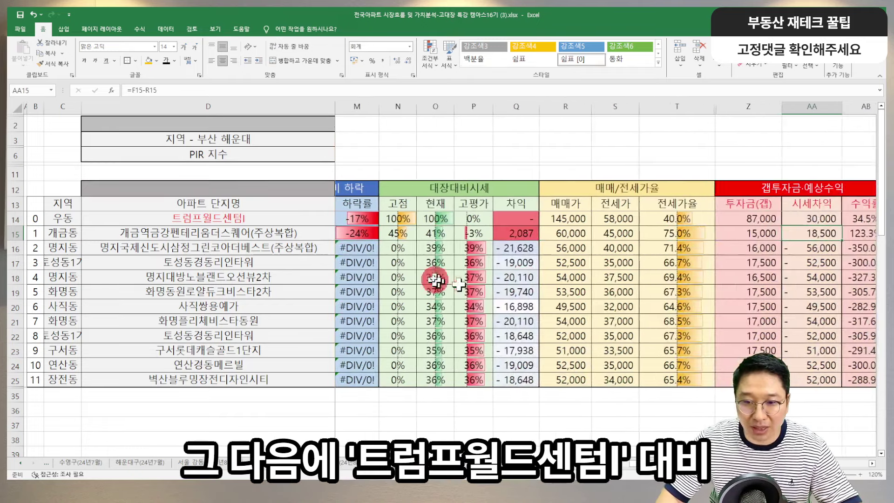
key("Right")
left_click(202, 233)
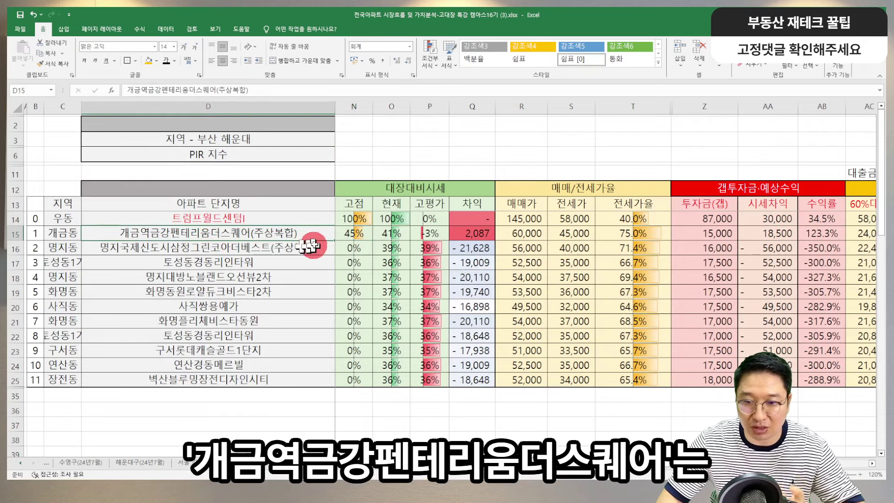
left_click(356, 233)
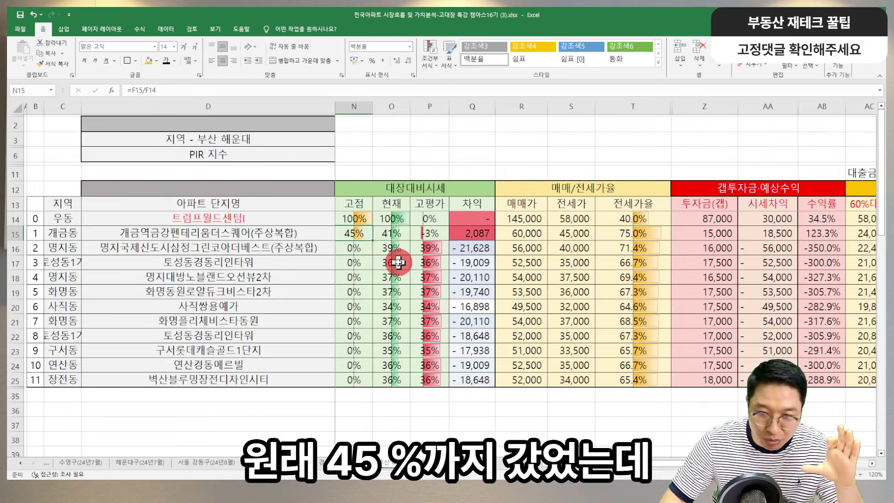
left_click(398, 235)
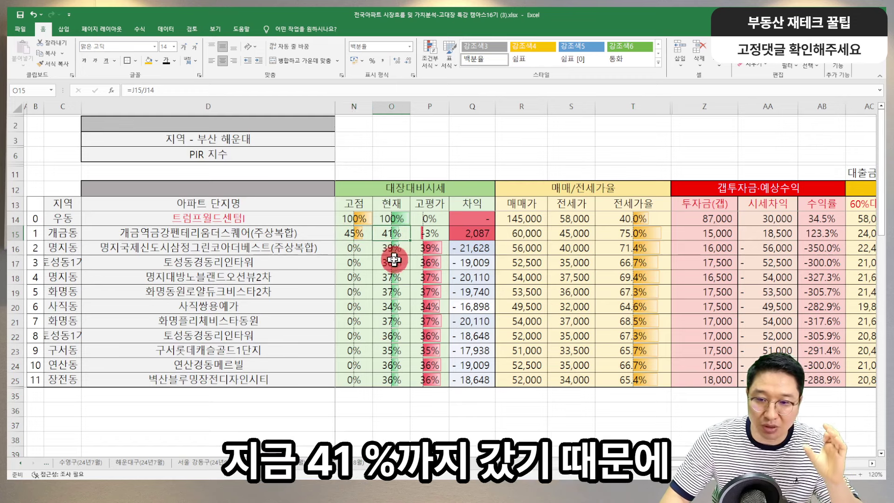
Compare 개금역금강펜테리움더스퀘어 with the lead apartment 트럼프월드센텀Ⅰ, checking its 고평가 and 차익 under 대장대비시세.
left_click(227, 216)
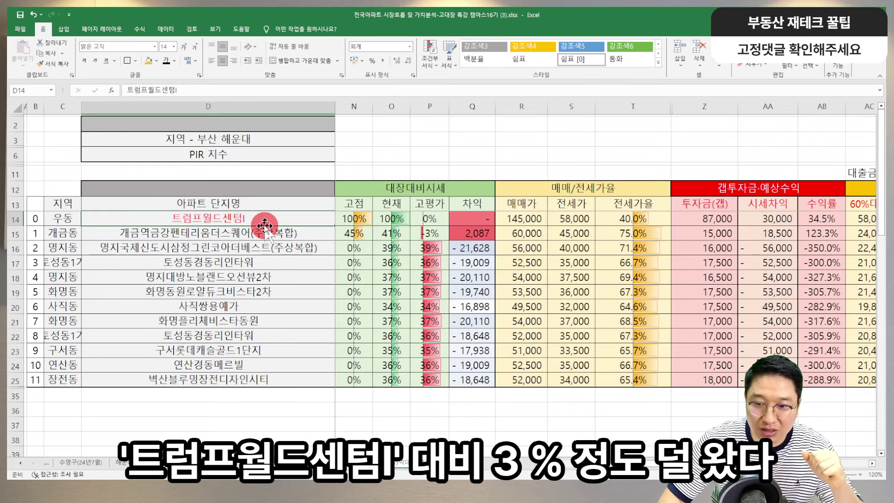
left_click(427, 232)
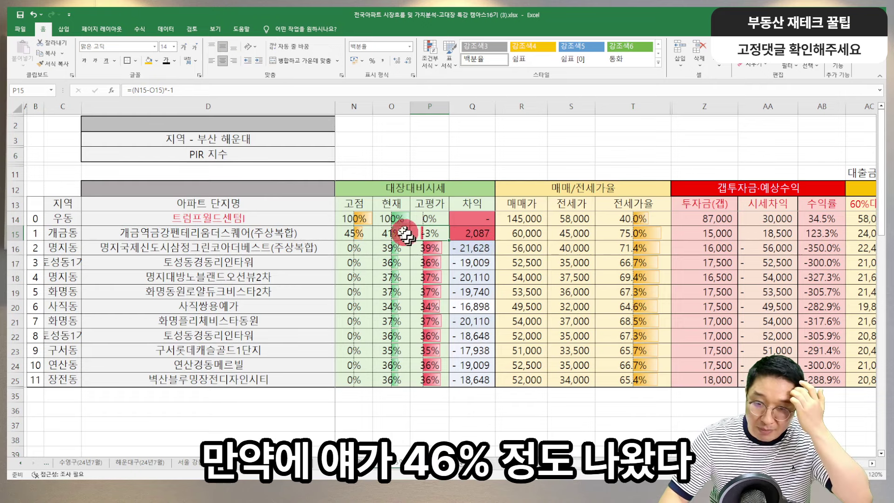
key("Left")
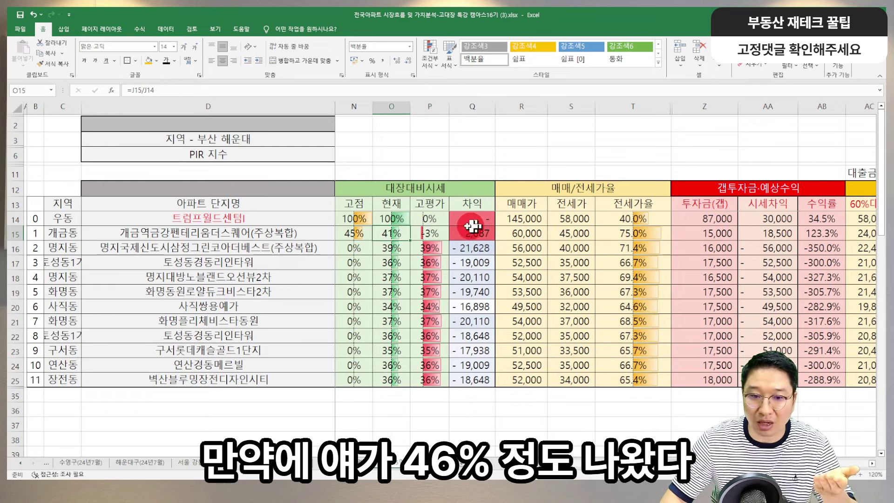
left_click(247, 216)
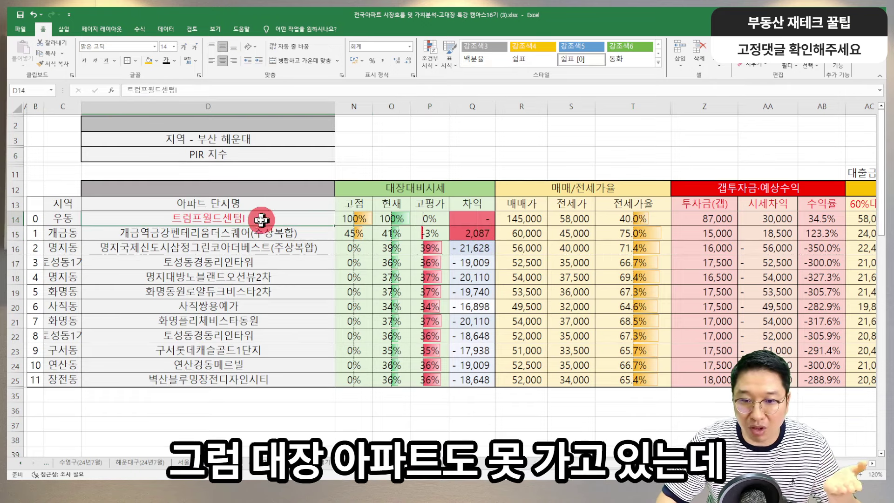
left_click(249, 228)
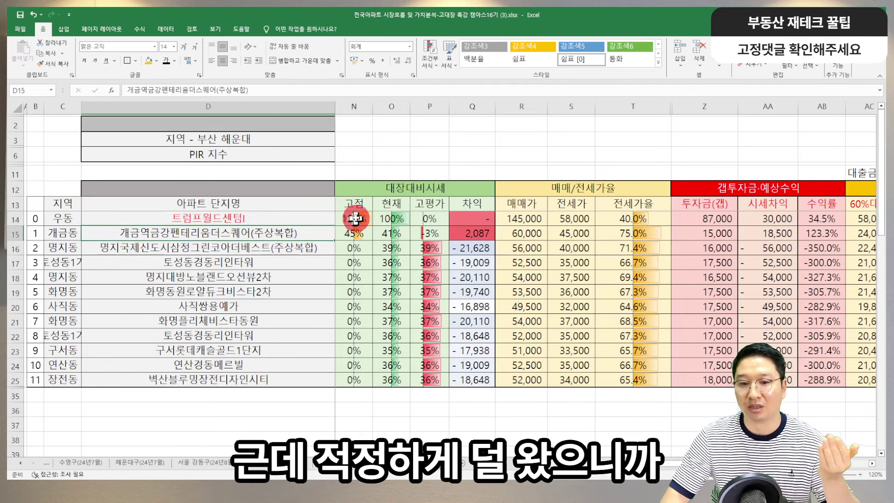
left_click(457, 235)
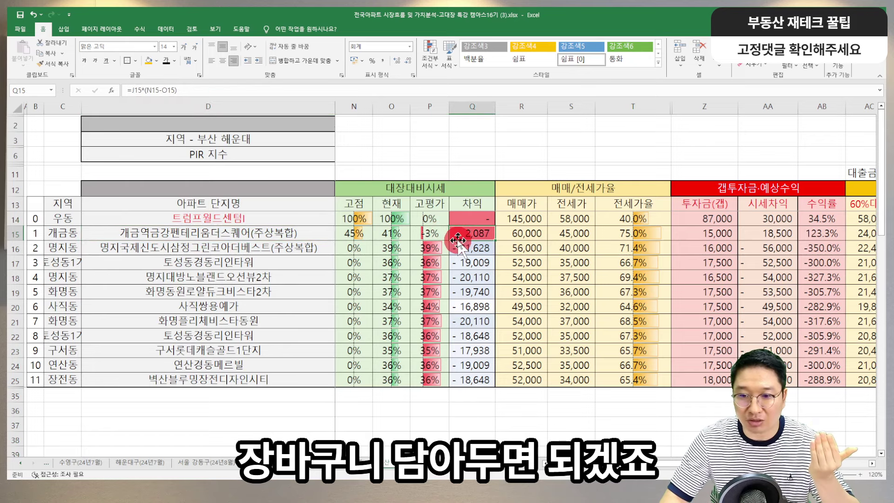
Check the 매매가, 전세가 and 전세가율 of 개금역금강펜테리움더스퀘어 in the 매매/전세가율 section.
left_click(539, 234)
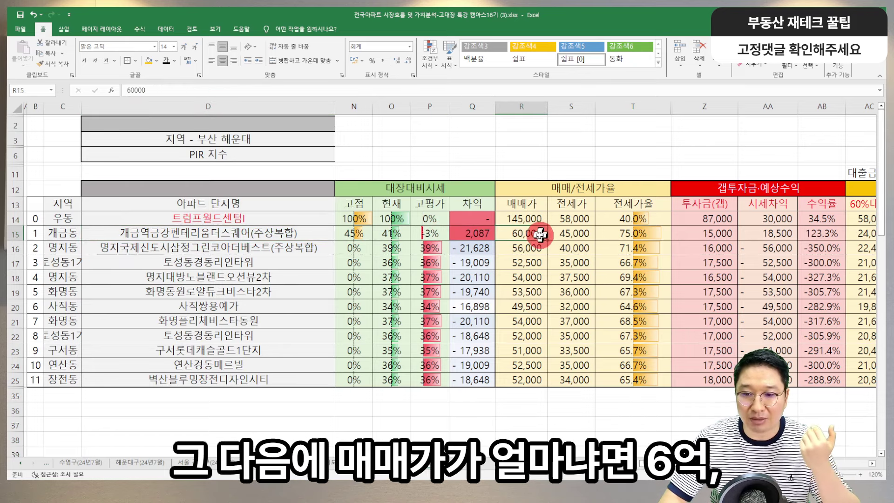
left_click(563, 233)
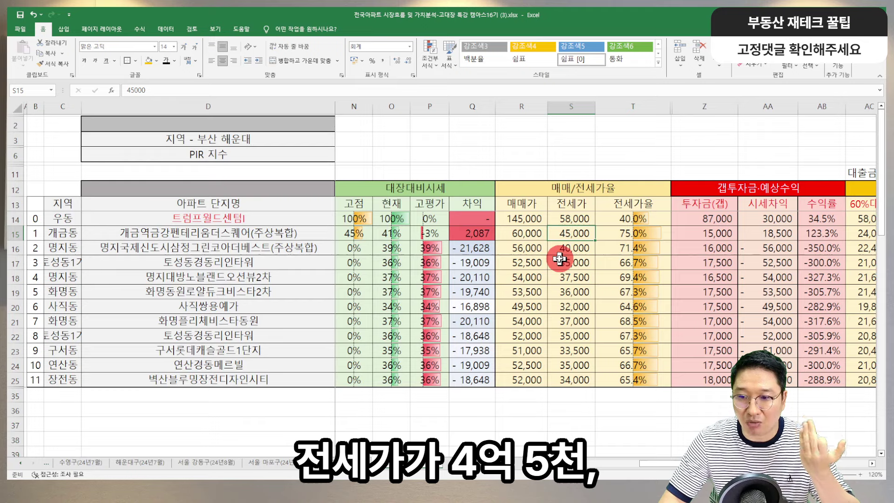
left_click(643, 233)
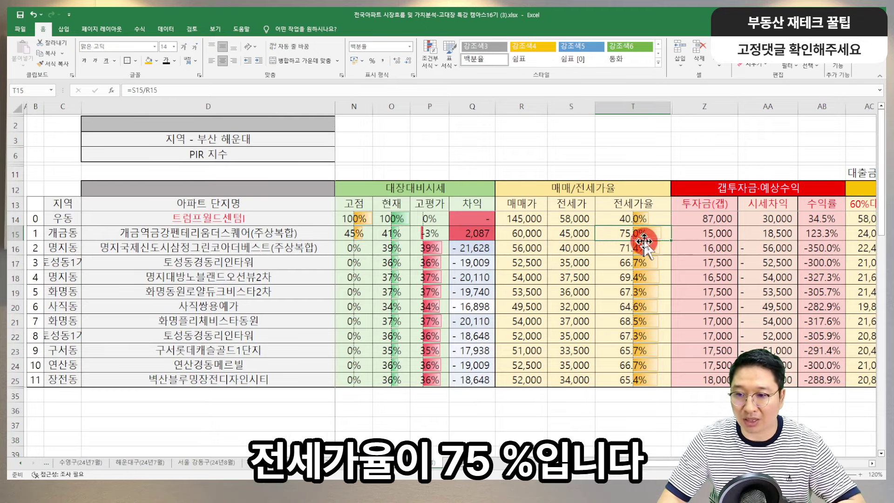
Examine the 투자금(갭), 시세차익 and 수익률 of 개금역금강펜테리움더스퀘어 in the 갭투자금·예상수익 section.
key("Right")
key("Right")
key("Right")
key("Right")
key("Right")
key("Right")
key("Right")
key("Right")
key("Right")
key("Right")
key("Right")
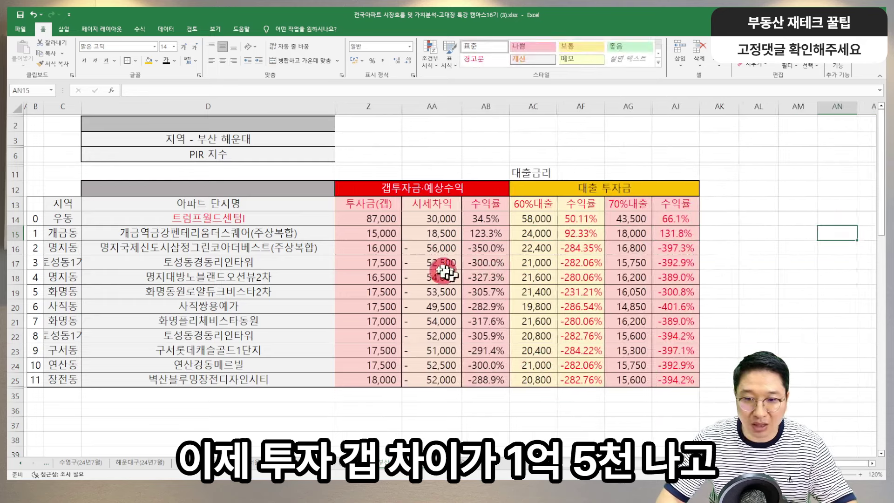
left_click(379, 233)
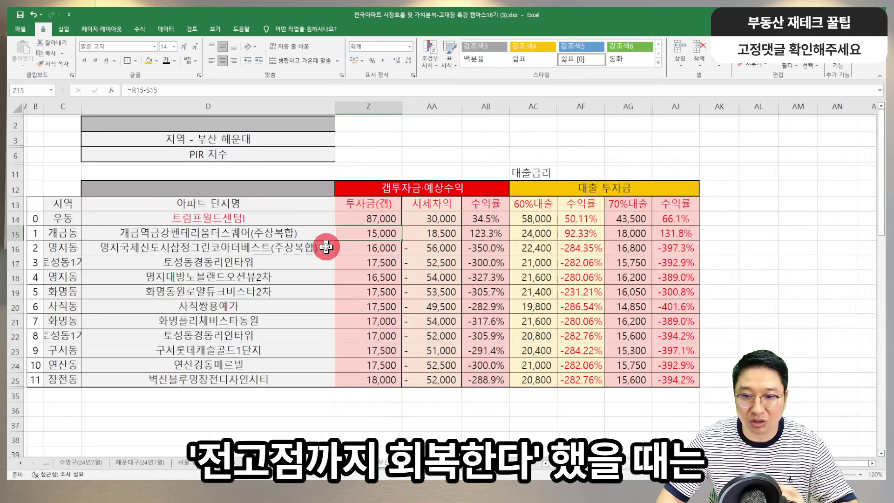
left_click(432, 229)
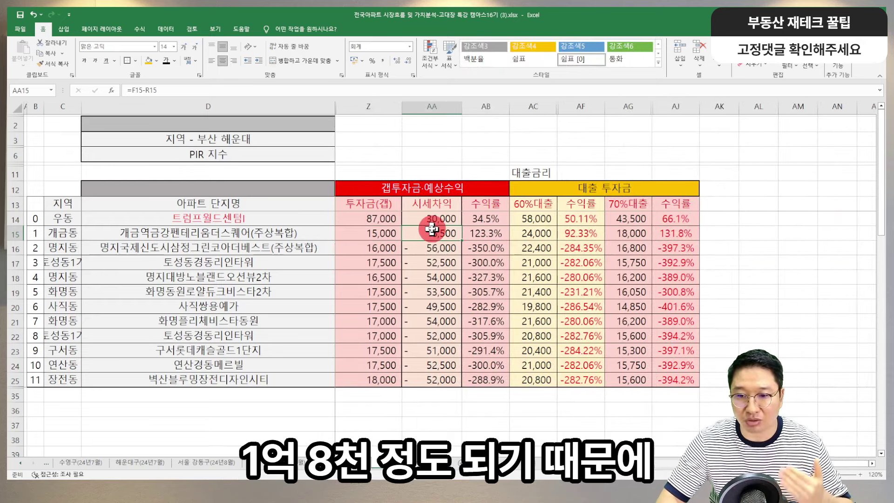
left_click(484, 231)
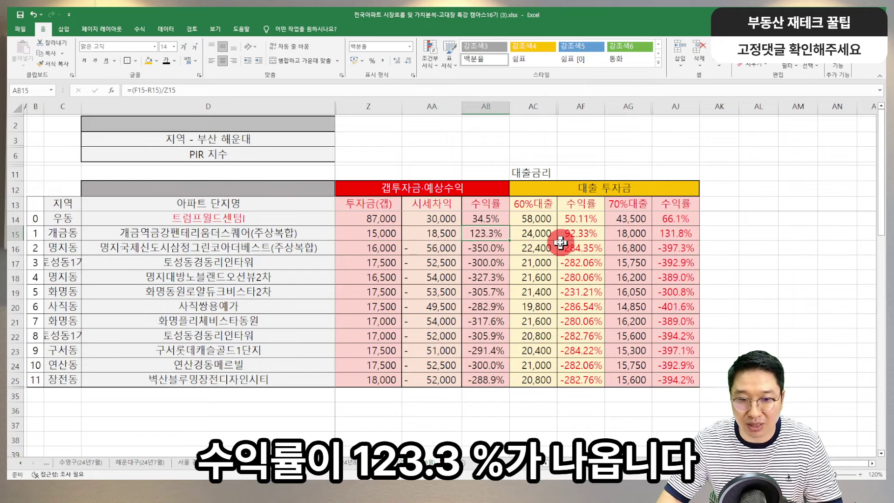
Review the 명지국제신도시삼정그린코아더베스트 row from the 소득대비(PIR) 시세 section across to the 대출 투자금 columns.
key("ctrl+Page_Down")
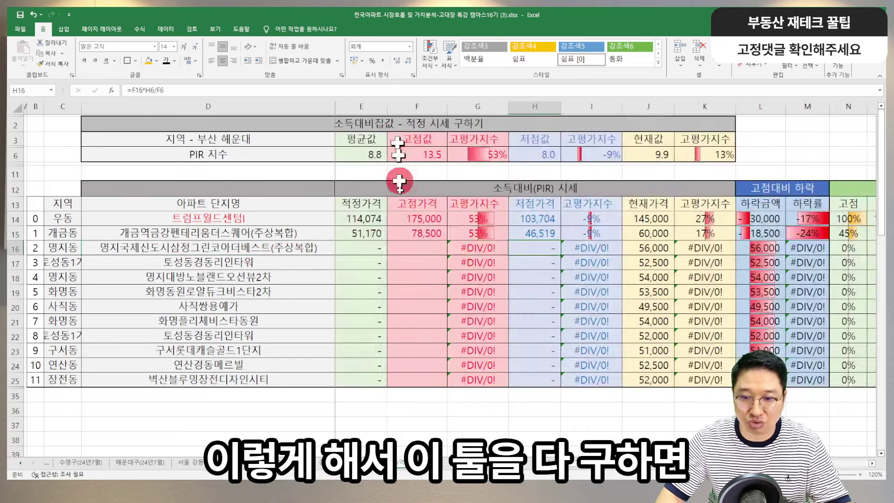
key("Right")
key("Right")
key("Right")
key("Right")
key("Right")
key("Right")
key("Right")
key("Right")
key("Right")
key("Right")
key("Right")
key("Right")
key("Right")
key("Right")
key("Right")
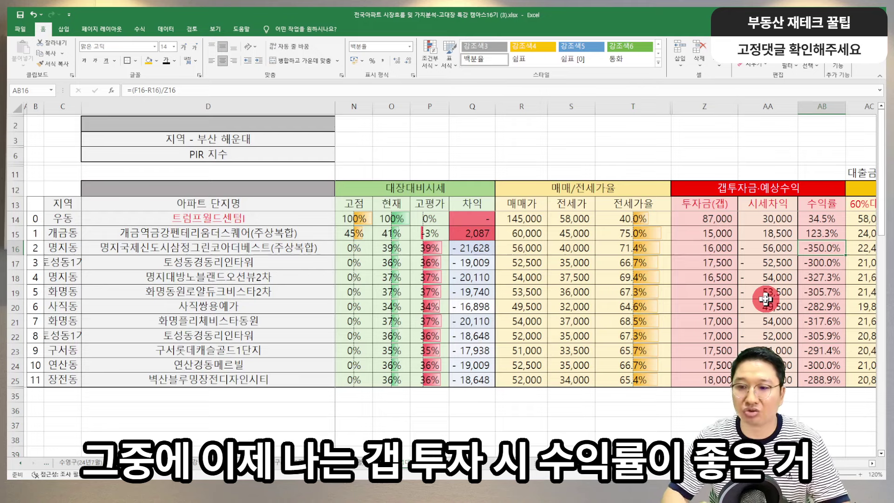
scroll(765, 299, "right", 5)
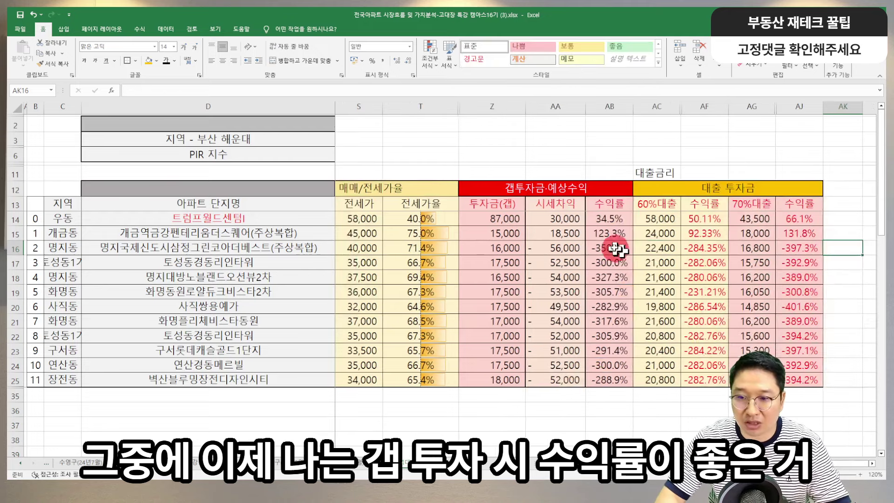
Compare the gap-investment 수익률 of 개금역금강펜테리움더스퀘어 with its 60%대출 and 70%대출 investment figures.
left_click(604, 232)
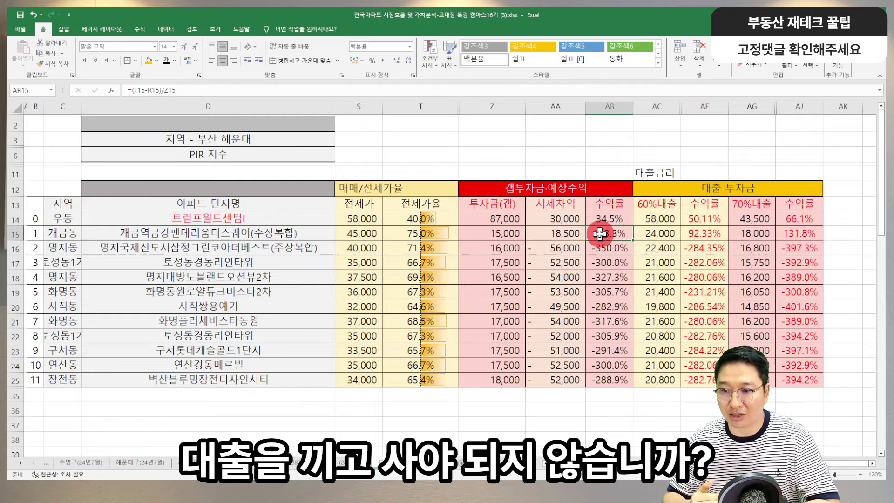
left_click(651, 229)
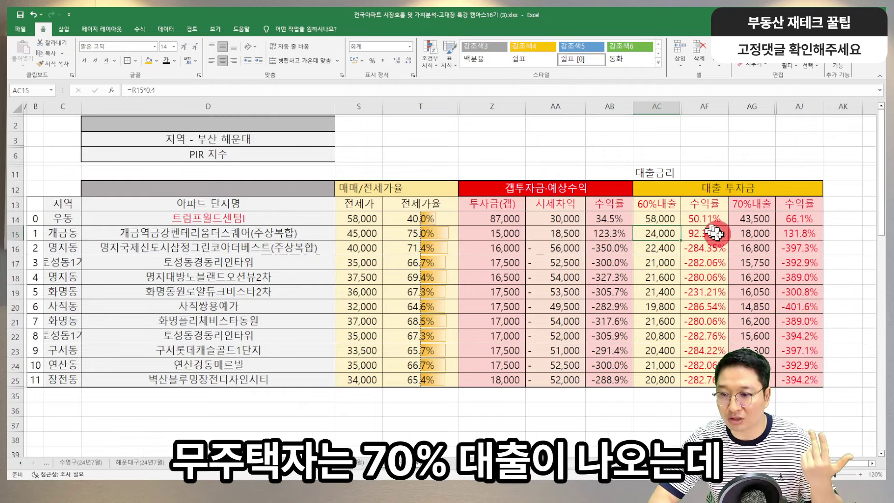
left_click(754, 234)
left_click(711, 234)
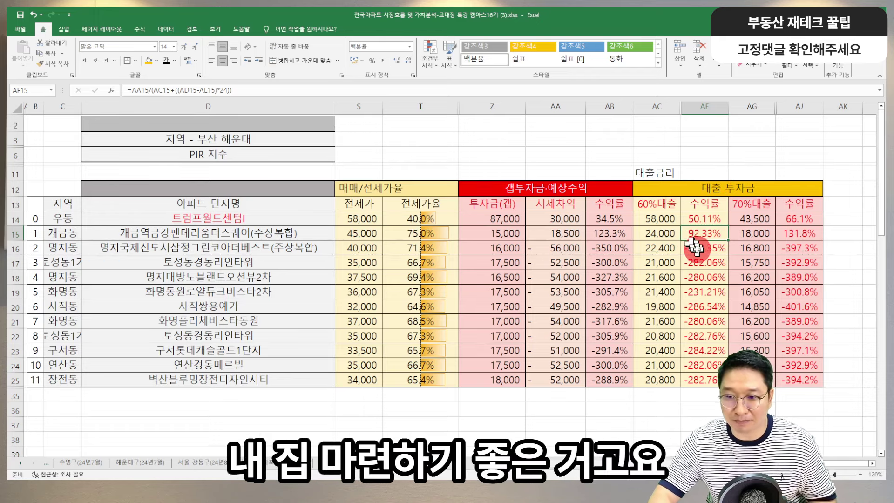
left_click(502, 235)
left_click(605, 233)
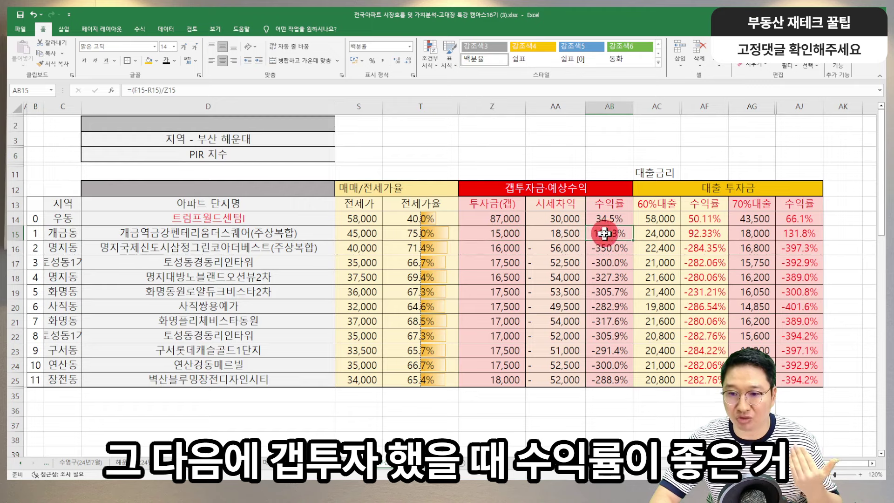